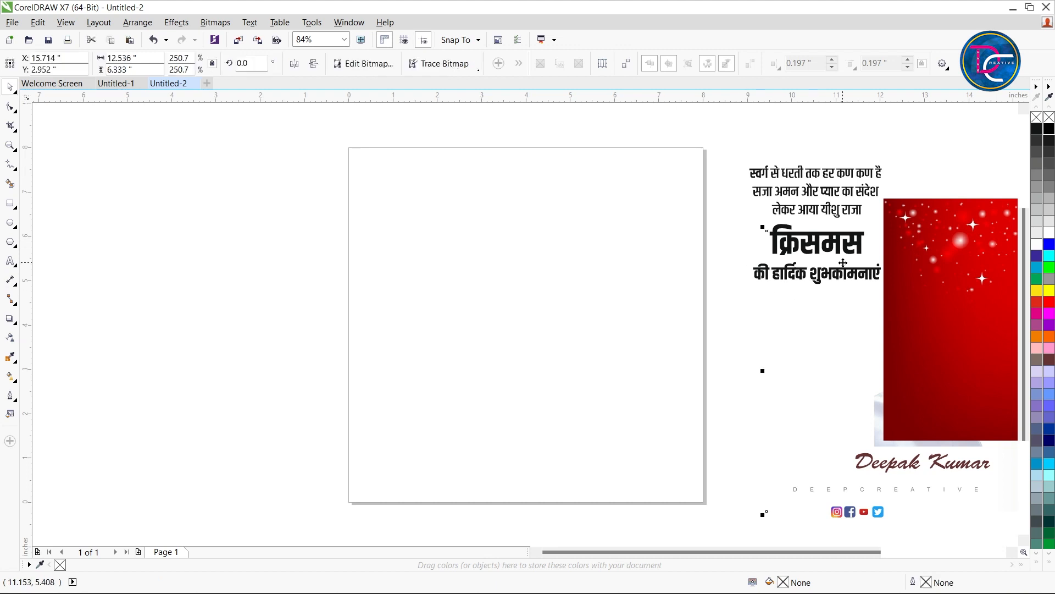
{"action": "left_click", "coordinate": [841, 247]}
Move the red starry background image away from the 25 DEC text and the portrait photo beside the page
{"action": "left_click", "coordinate": [571, 237]}
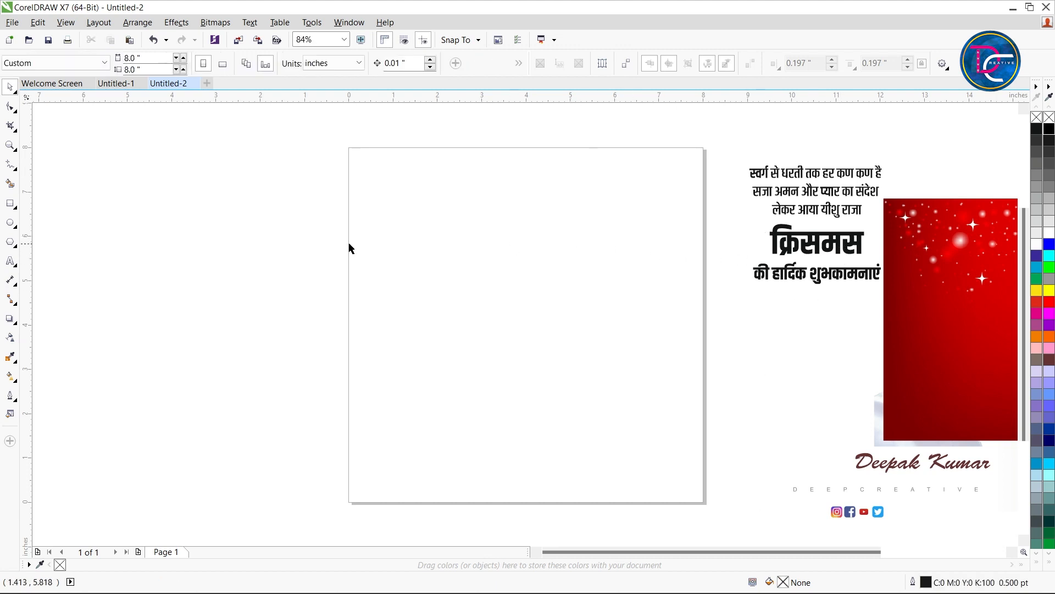
{"action": "left_click", "coordinate": [862, 245]}
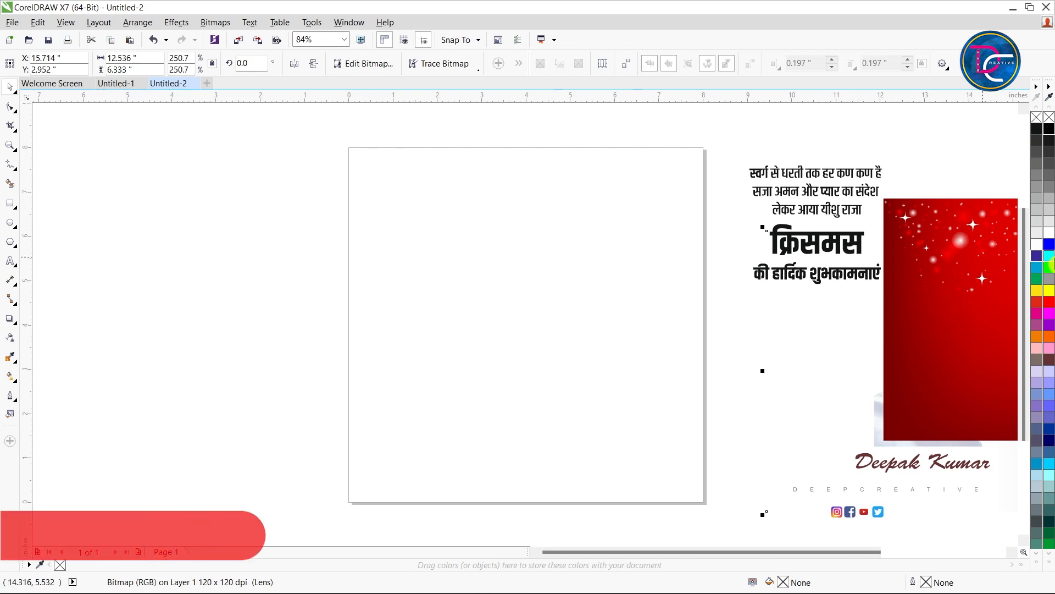
{"action": "left_click", "coordinate": [939, 243]}
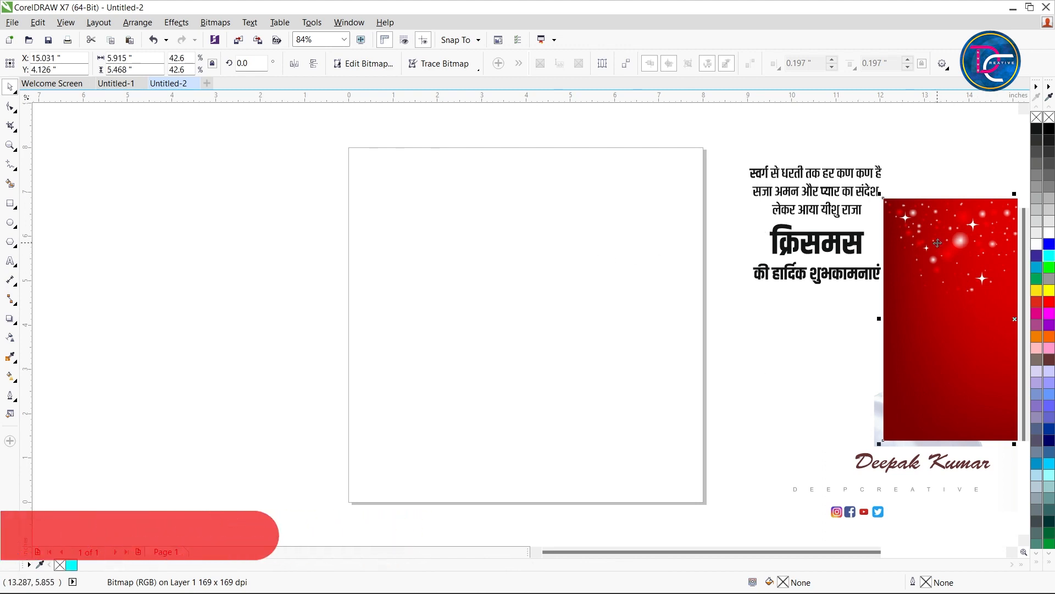
{"action": "left_click_drag", "start_coordinate": [939, 242], "coordinate": [957, 349]}
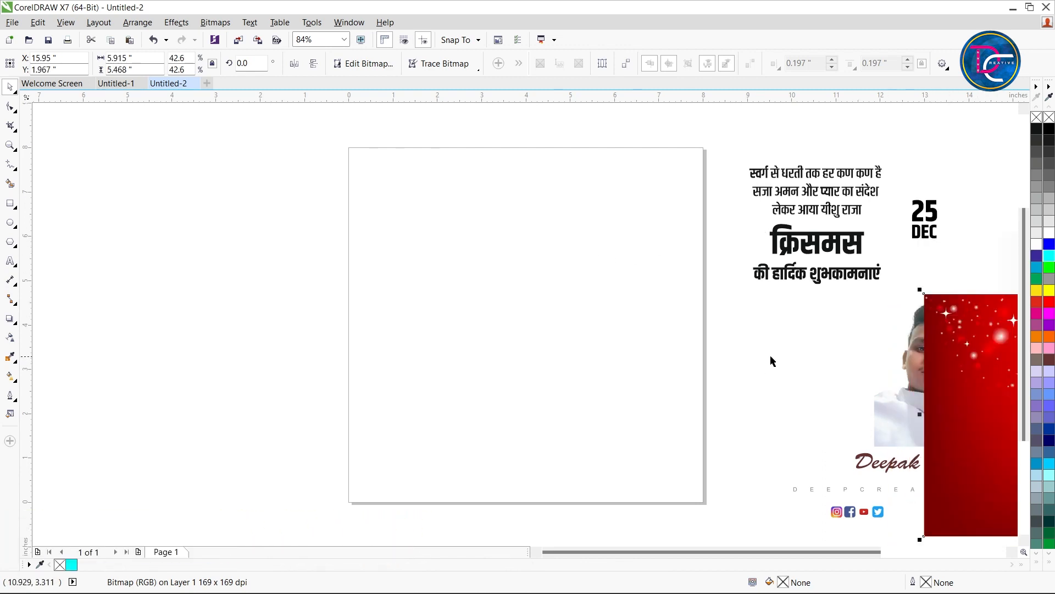
Create a rectangle that exactly covers the 8 × 8 inch page
{"action": "left_click", "coordinate": [482, 284]}
{"action": "double_click", "coordinate": [18, 205]}
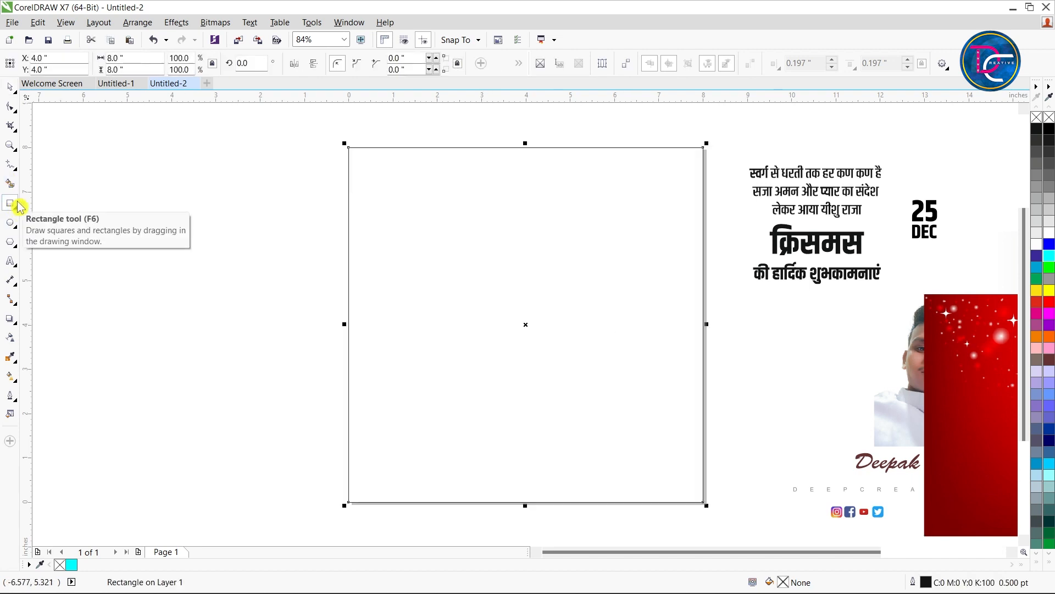
{"action": "left_click", "coordinate": [10, 86]}
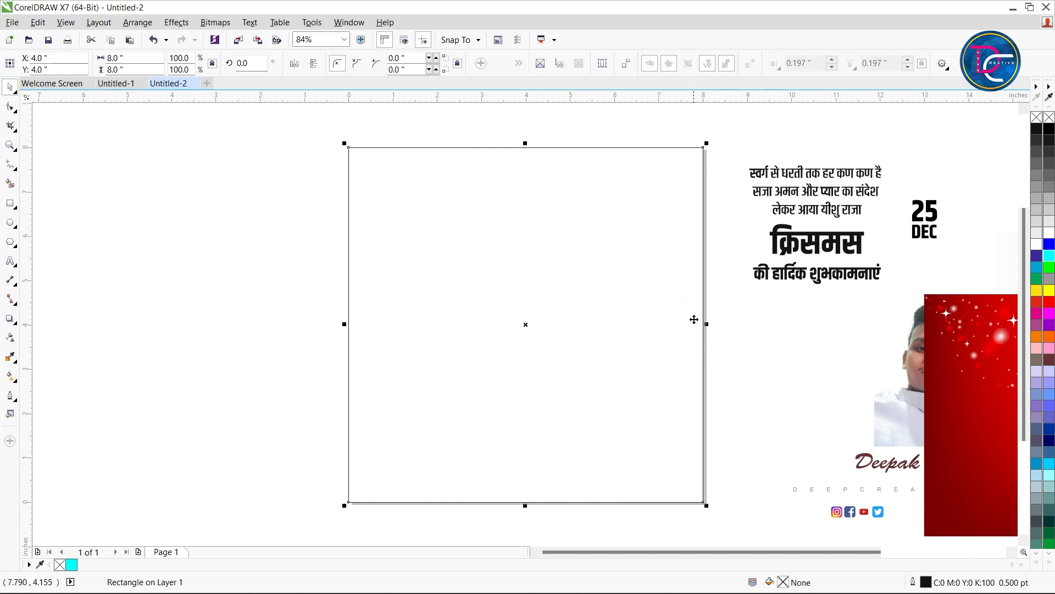
{"action": "left_click", "coordinate": [712, 294]}
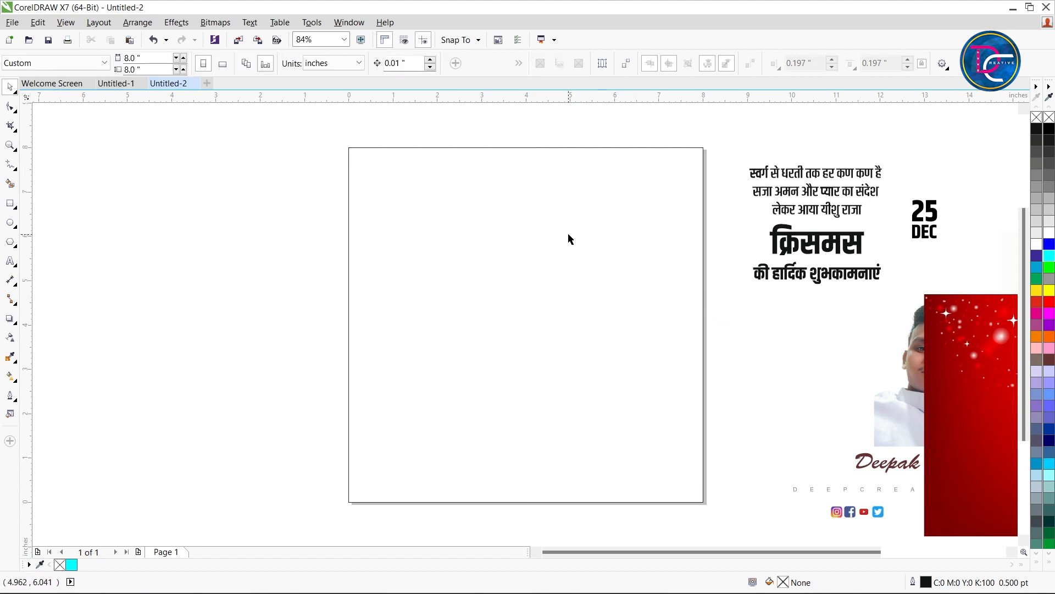
{"action": "left_click", "coordinate": [568, 232]}
{"action": "left_click", "coordinate": [738, 314]}
{"action": "left_click", "coordinate": [590, 292]}
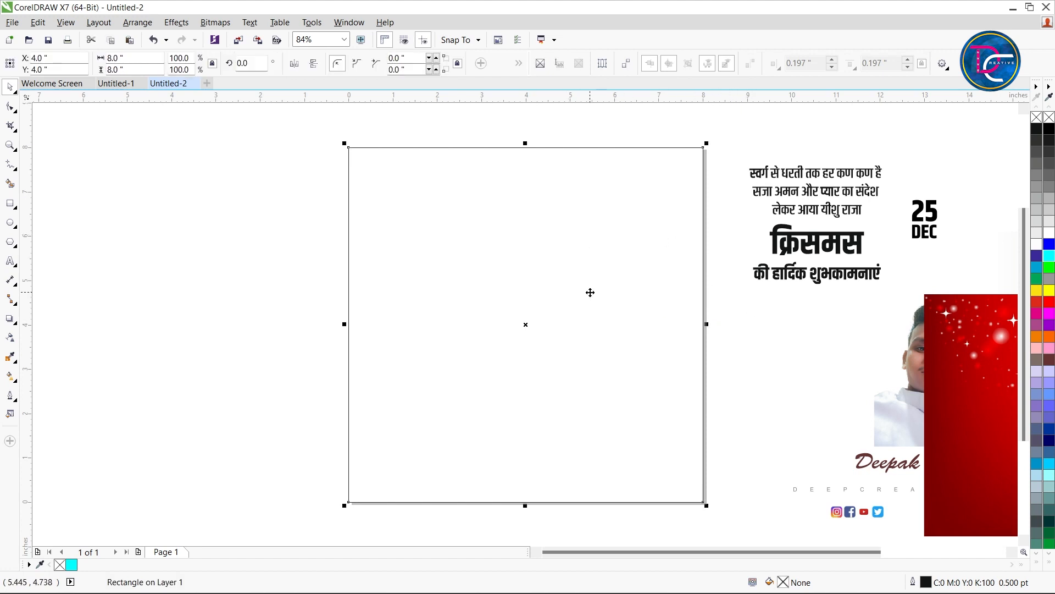
{"action": "left_click", "coordinate": [707, 365]}
{"action": "left_click", "coordinate": [555, 302]}
{"action": "left_click", "coordinate": [757, 362]}
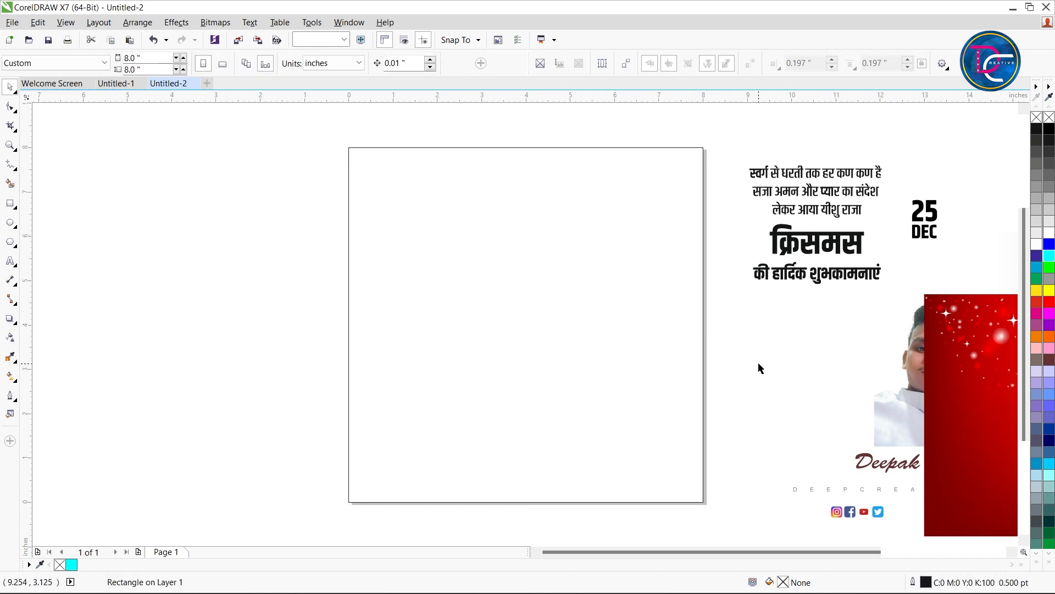
{"action": "left_click", "coordinate": [494, 259]}
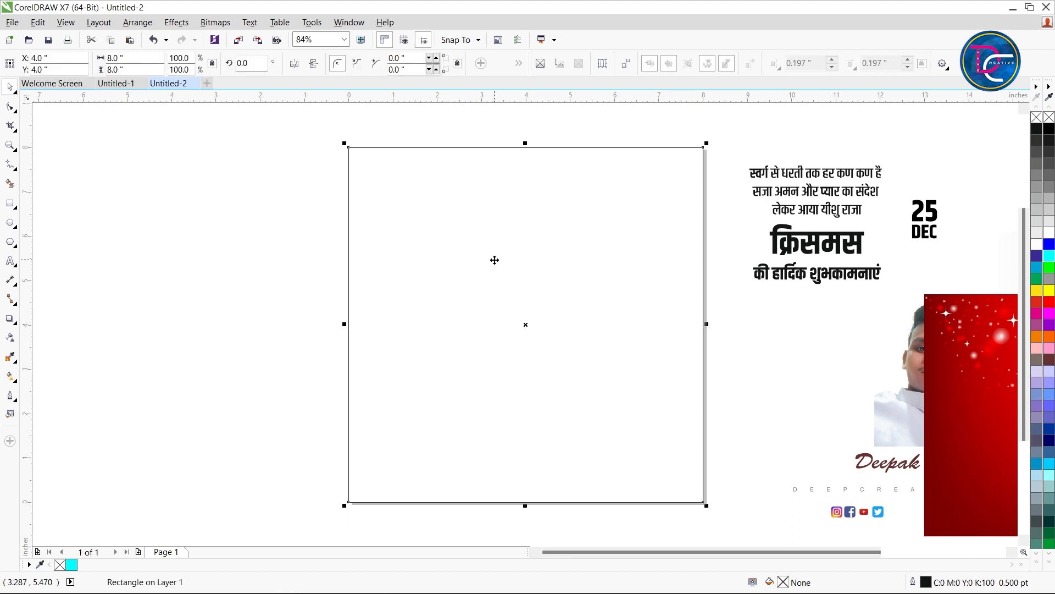
Draw a wavy Pen curve about 5.9 × 3.6 inches from above the page's upper edge down past its right edge
{"action": "left_click", "coordinate": [15, 169]}
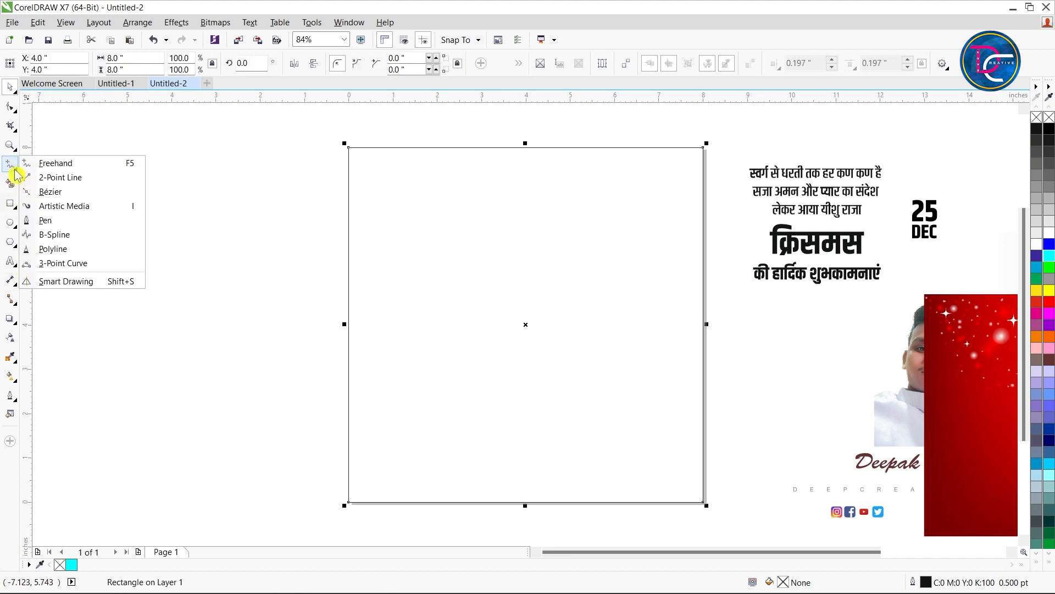
{"action": "left_click", "coordinate": [44, 219]}
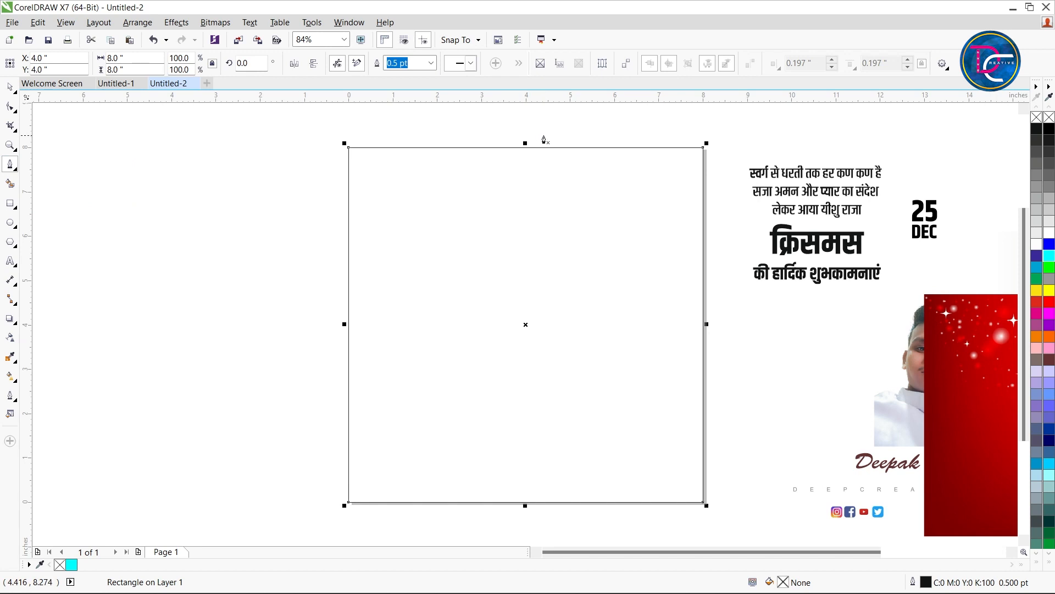
{"action": "left_click", "coordinate": [486, 137]}
{"action": "left_click_drag", "start_coordinate": [482, 183], "coordinate": [569, 219]}
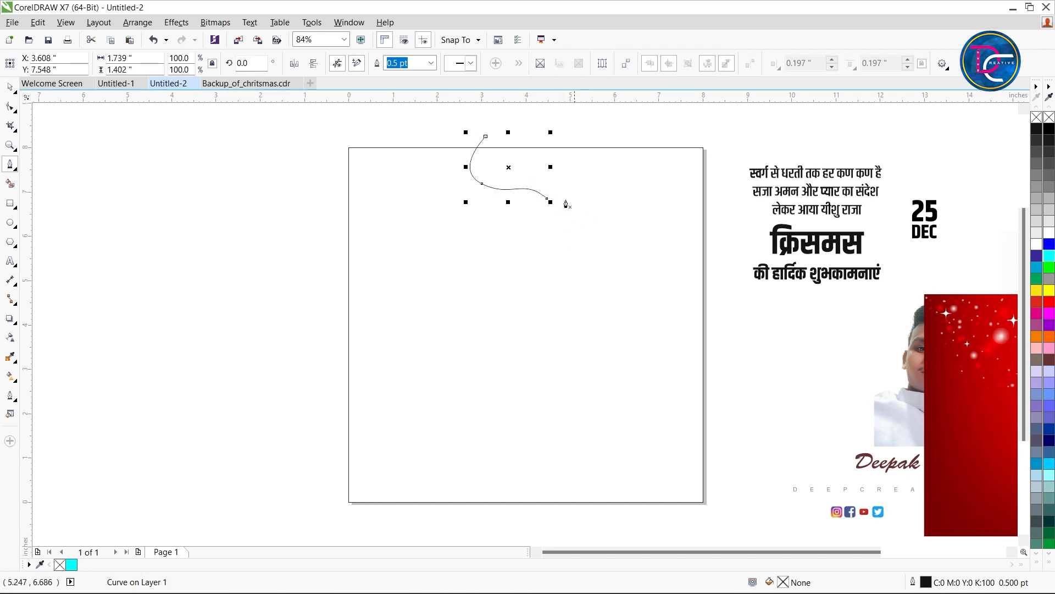
{"action": "left_click", "coordinate": [15, 91]}
{"action": "left_click", "coordinate": [722, 235]}
{"action": "scroll", "coordinate": [670, 208], "scroll_direction": "up", "scroll_amount": 1}
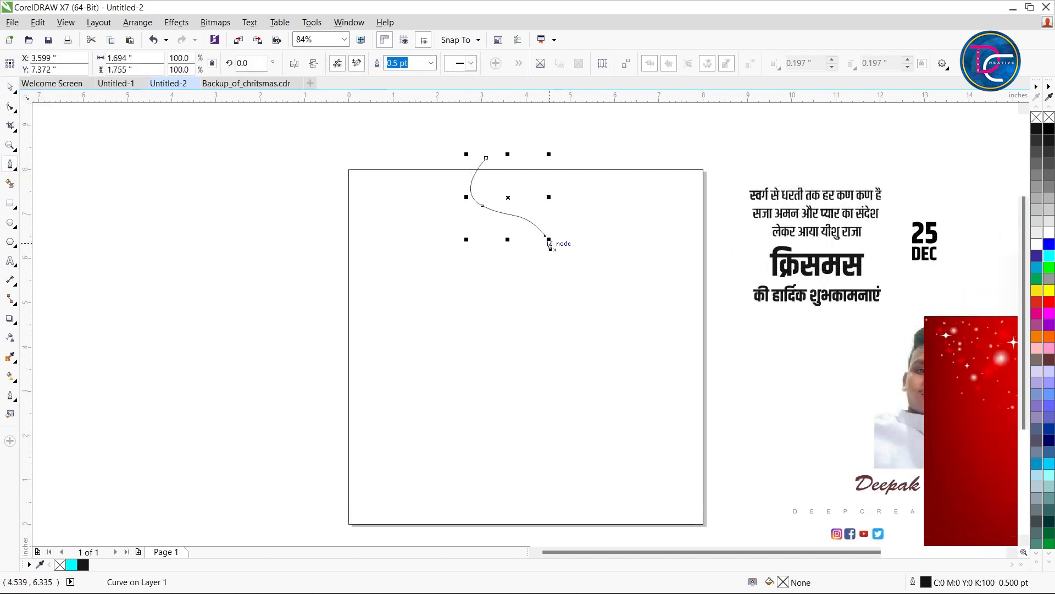
{"action": "left_click", "coordinate": [547, 239]}
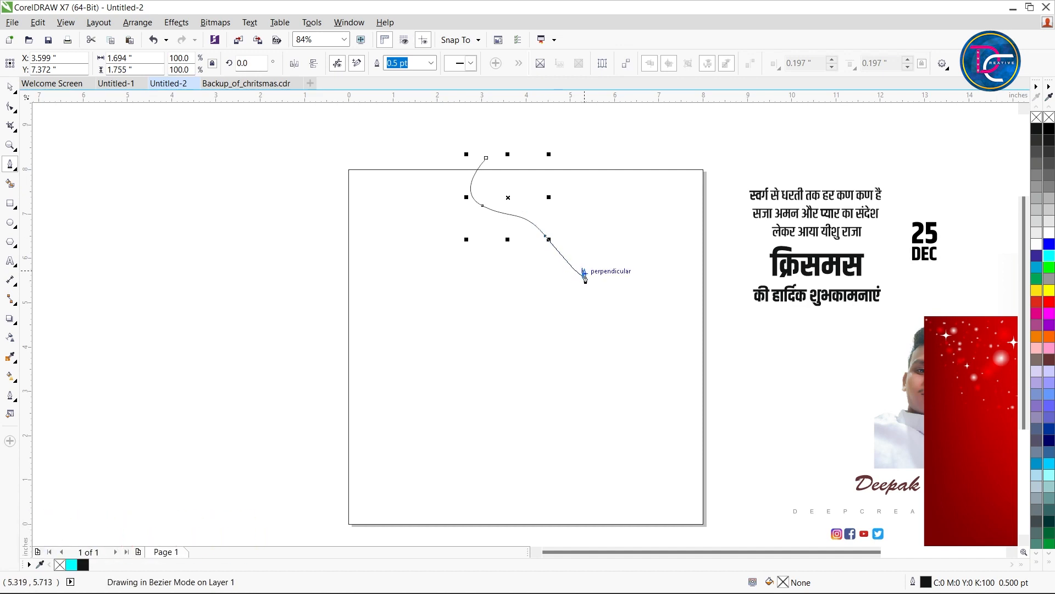
{"action": "left_click_drag", "start_coordinate": [584, 278], "coordinate": [613, 288]}
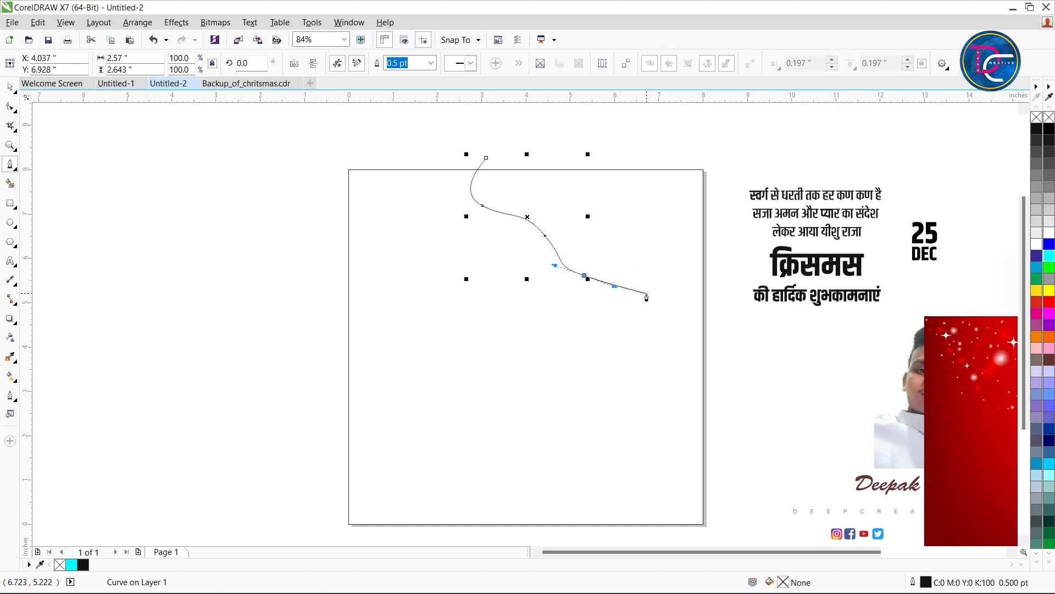
{"action": "left_click_drag", "start_coordinate": [646, 280], "coordinate": [730, 299]}
{"action": "left_click", "coordinate": [734, 291]}
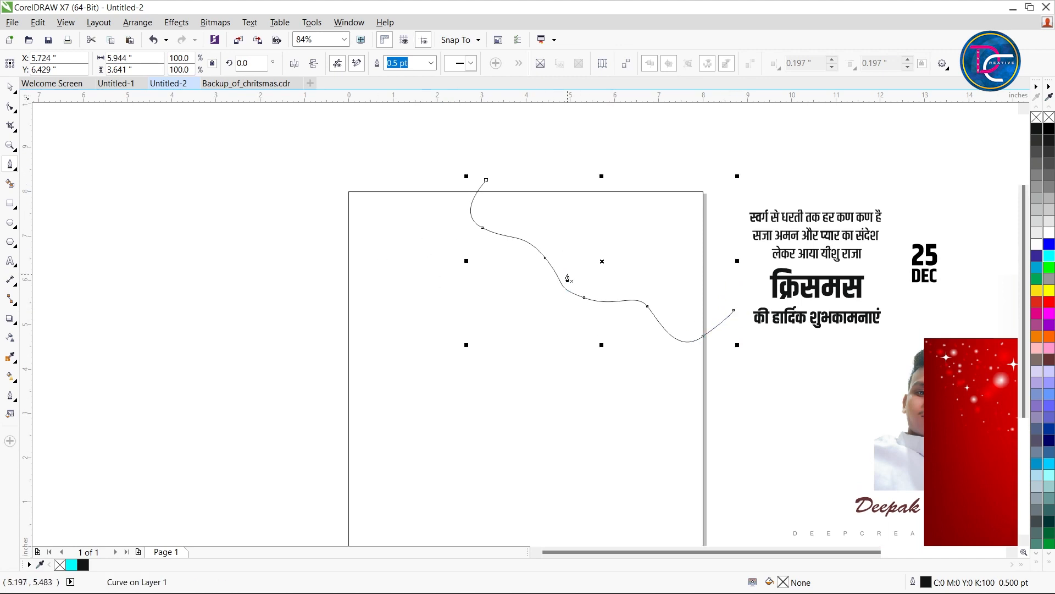
Smooth the middle bends of the wavy curve by adjusting its node handles with the Shape tool
{"action": "scroll", "coordinate": [572, 318], "scroll_direction": "up", "scroll_amount": 3}
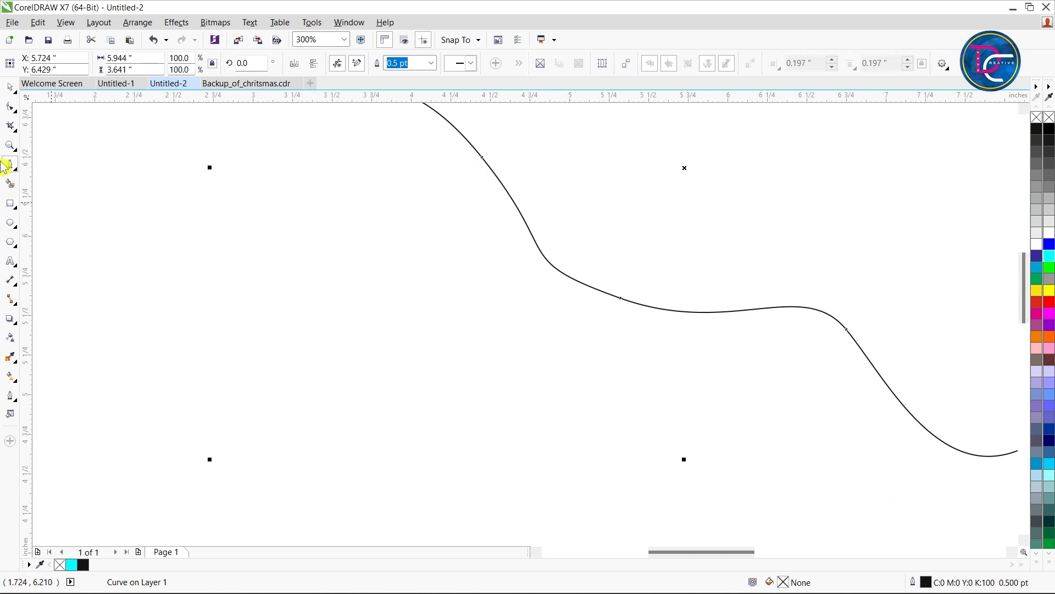
{"action": "left_click", "coordinate": [11, 107]}
{"action": "left_click_drag", "start_coordinate": [363, 219], "coordinate": [813, 325]}
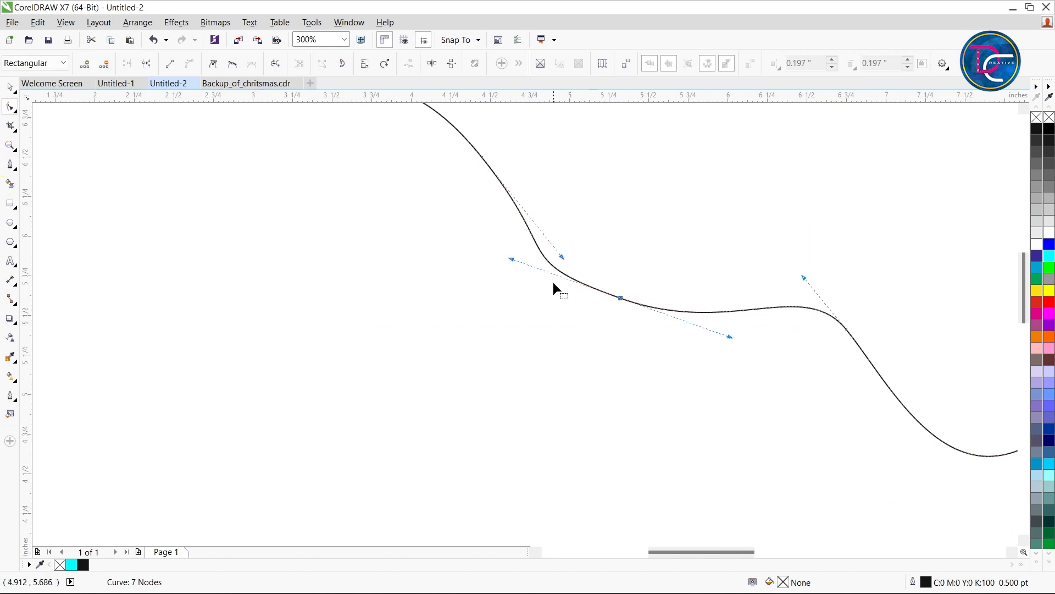
{"action": "left_click_drag", "start_coordinate": [561, 258], "coordinate": [567, 240]}
{"action": "left_click", "coordinate": [509, 262]}
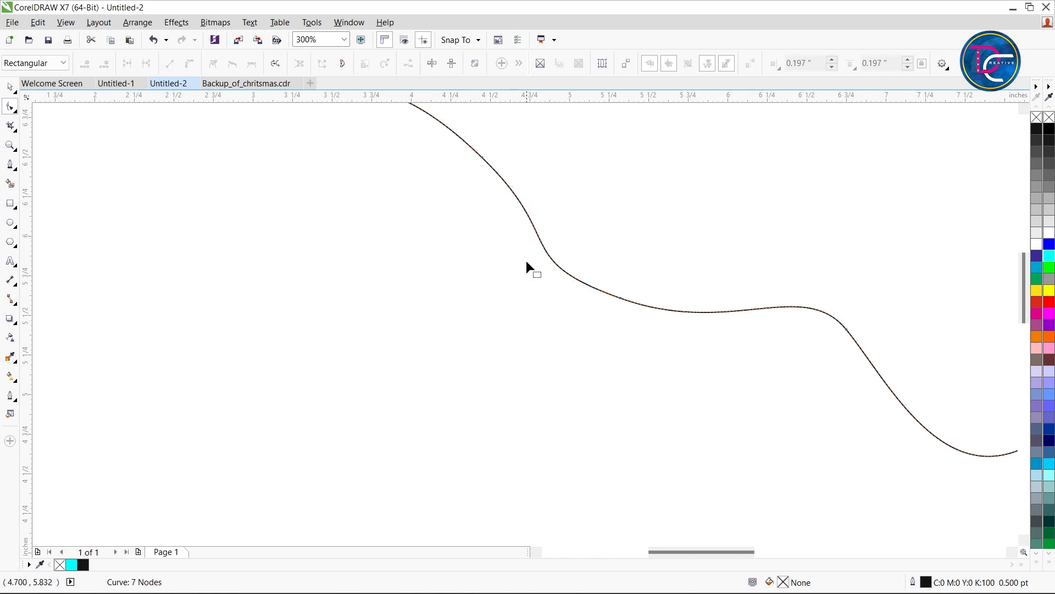
{"action": "left_click", "coordinate": [621, 297]}
{"action": "left_click_drag", "start_coordinate": [511, 259], "coordinate": [535, 269]}
{"action": "scroll", "coordinate": [499, 308], "scroll_direction": "down", "scroll_amount": 3}
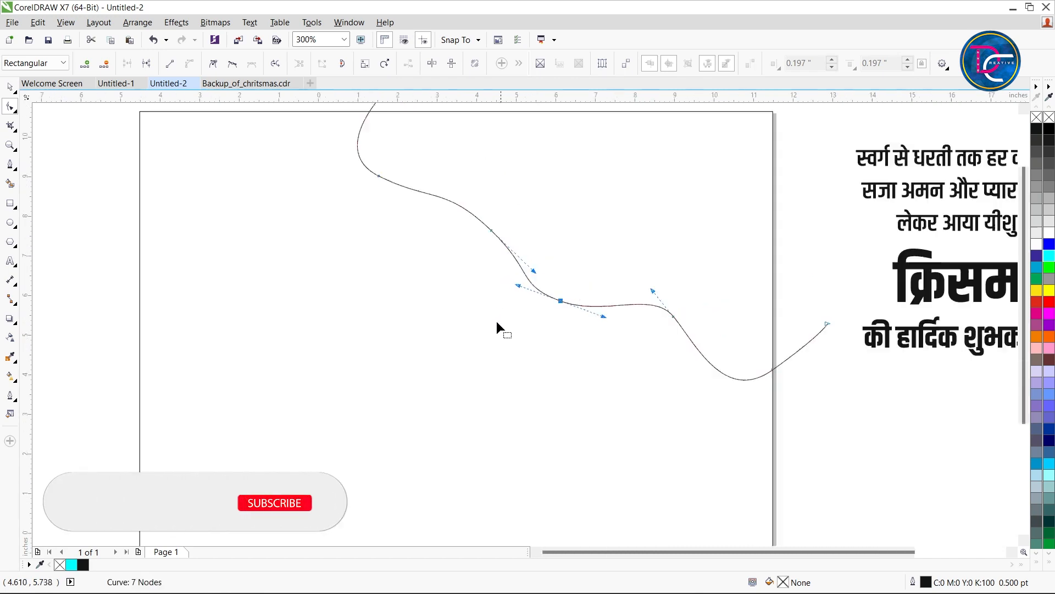
{"action": "key", "text": "space"}
Smart-fill the area between the wavy curve and the page's upper-right corner with blue-grey and a 0.567 pt black outline
{"action": "left_click", "coordinate": [534, 277]}
{"action": "scroll", "coordinate": [516, 299], "scroll_direction": "up", "scroll_amount": 1}
{"action": "left_click", "coordinate": [575, 347]}
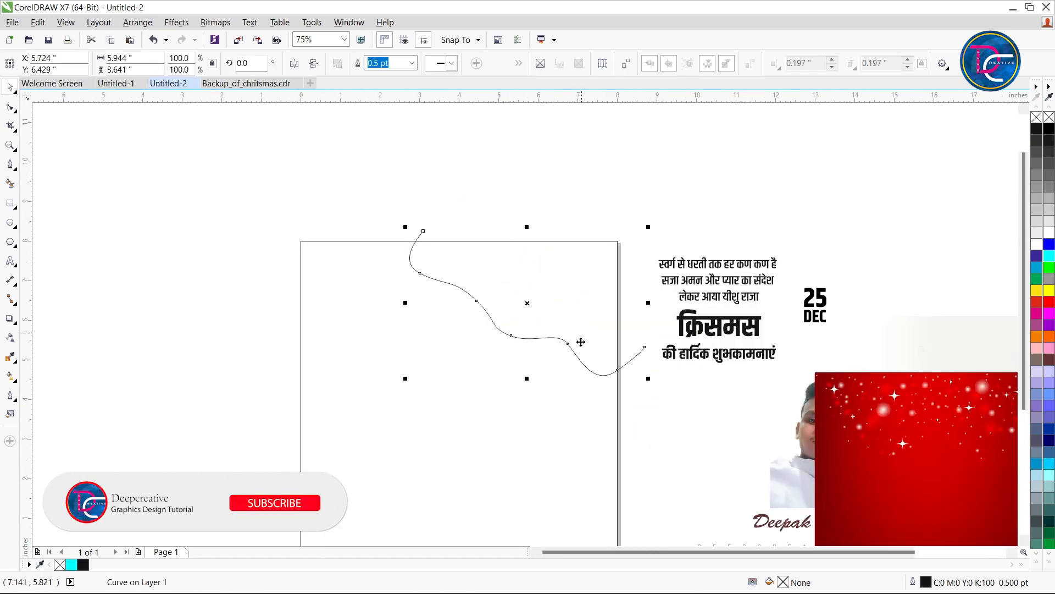
{"action": "left_click", "coordinate": [633, 296]}
{"action": "left_click", "coordinate": [549, 337]}
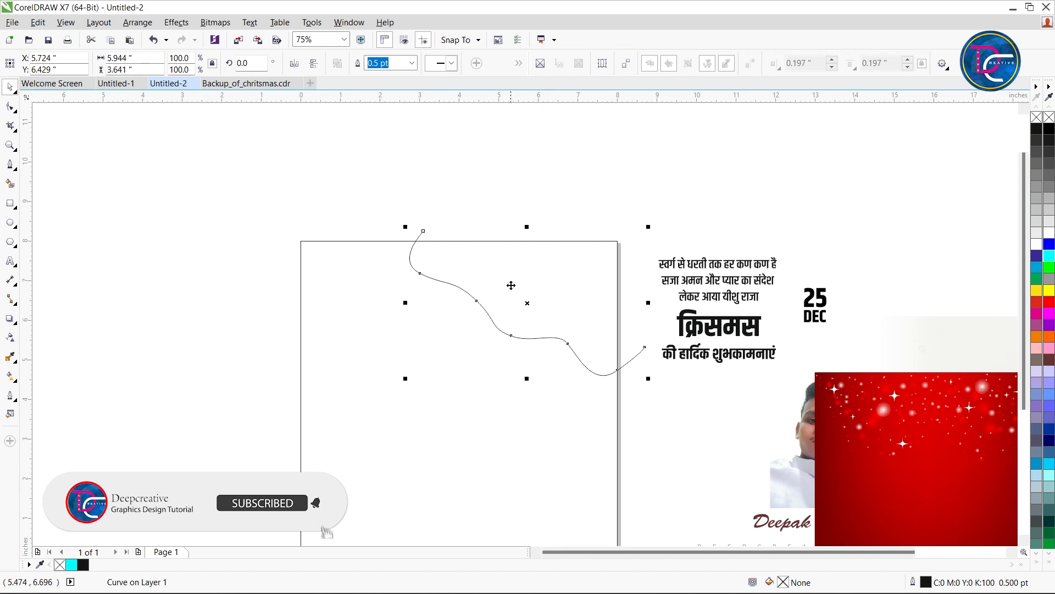
{"action": "double_click", "coordinate": [9, 414]}
{"action": "left_click", "coordinate": [910, 400]}
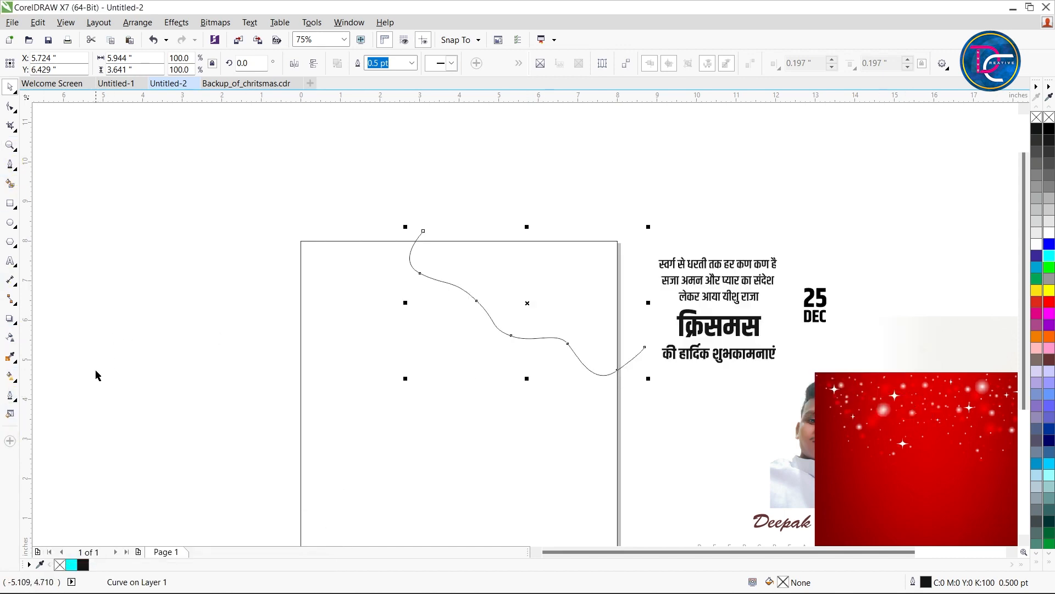
{"action": "left_click", "coordinate": [10, 183]}
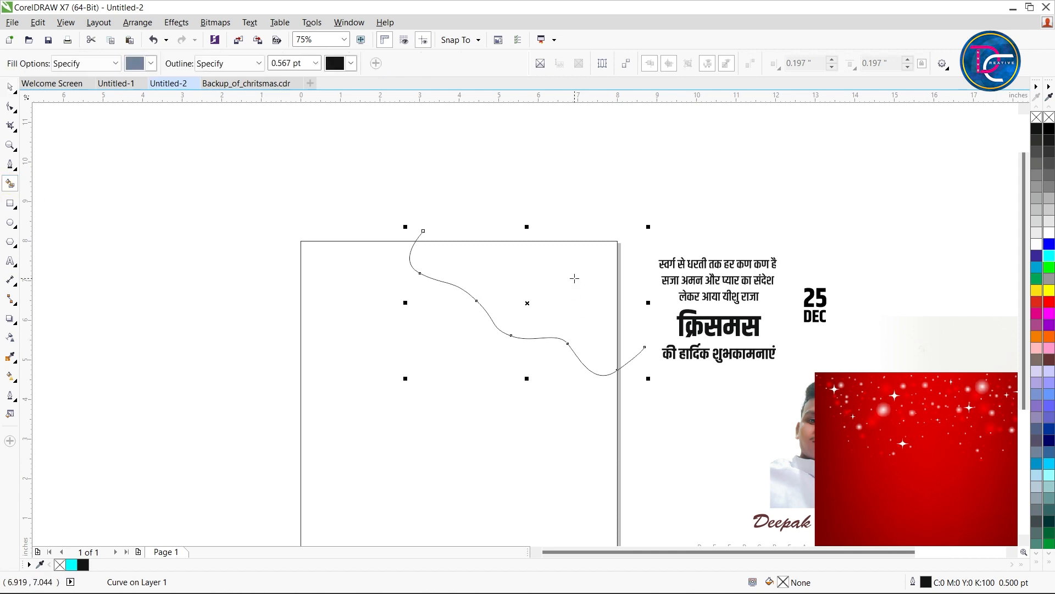
{"action": "left_click", "coordinate": [533, 300]}
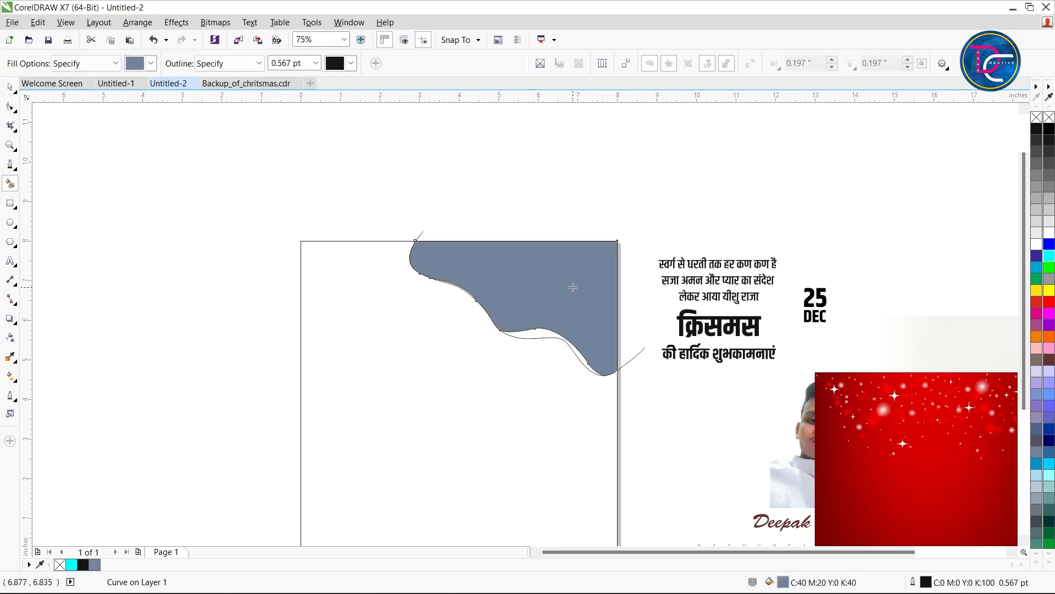
{"action": "key", "text": "space"}
Delete the original wavy guide curve, keeping only the filled corner shape
{"action": "left_click", "coordinate": [666, 410]}
{"action": "left_click", "coordinate": [640, 352]}
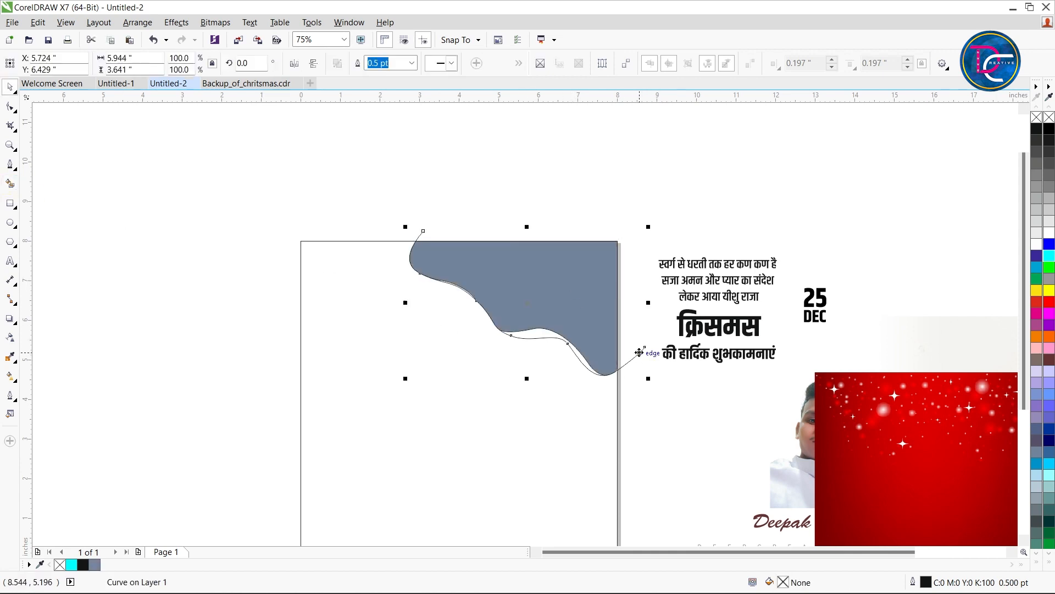
{"action": "key", "text": "F10"}
{"action": "key", "text": "space"}
{"action": "key", "text": "Delete"}
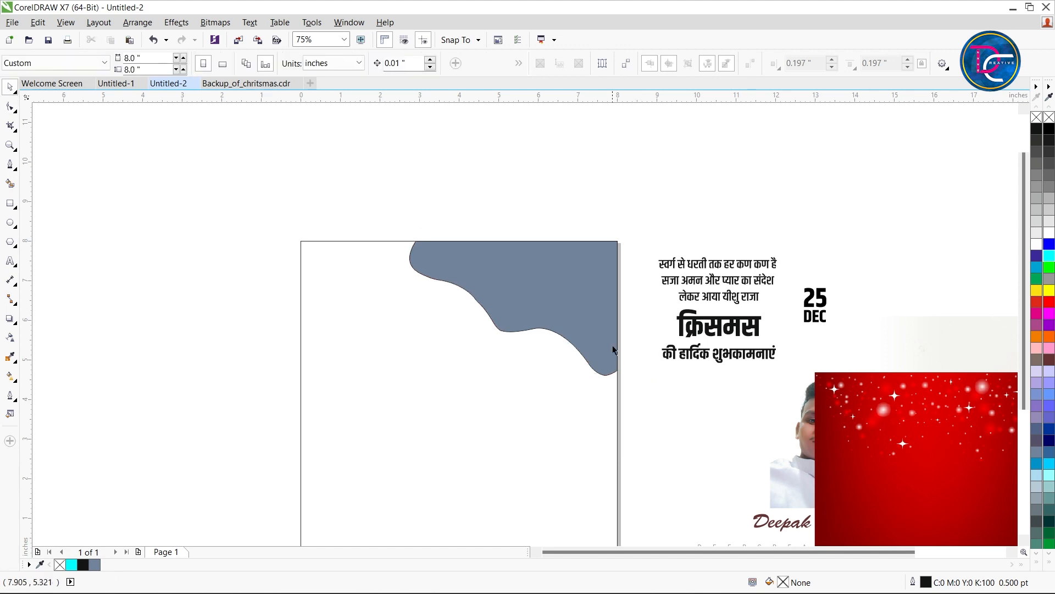
Round the dip in the blue-grey shape's lower edge by adjusting both handles of the node there
{"action": "left_click_drag", "start_coordinate": [527, 315], "coordinate": [471, 311]}
{"action": "key", "text": "ctrl+z"}
{"action": "scroll", "coordinate": [567, 332], "scroll_direction": "up", "scroll_amount": 1}
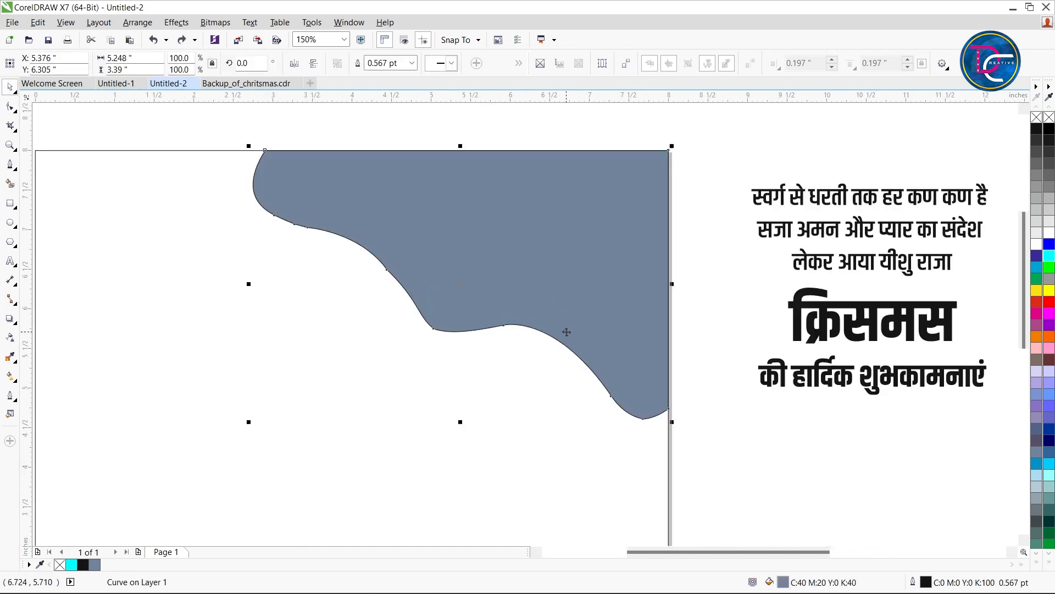
{"action": "left_click", "coordinate": [9, 106]}
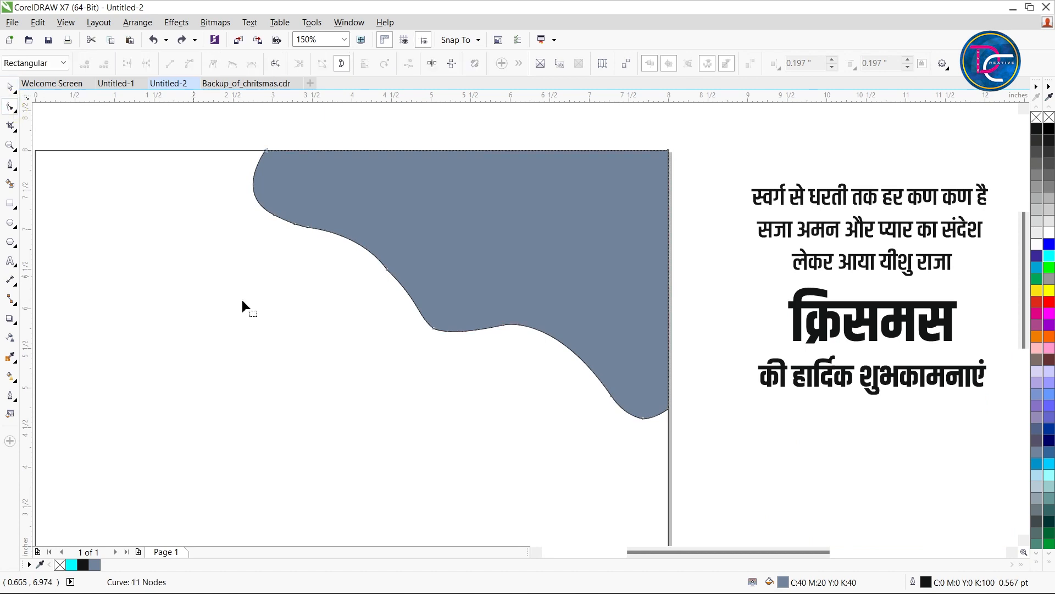
{"action": "left_click", "coordinate": [426, 329]}
{"action": "scroll", "coordinate": [448, 341], "scroll_direction": "up", "scroll_amount": 1}
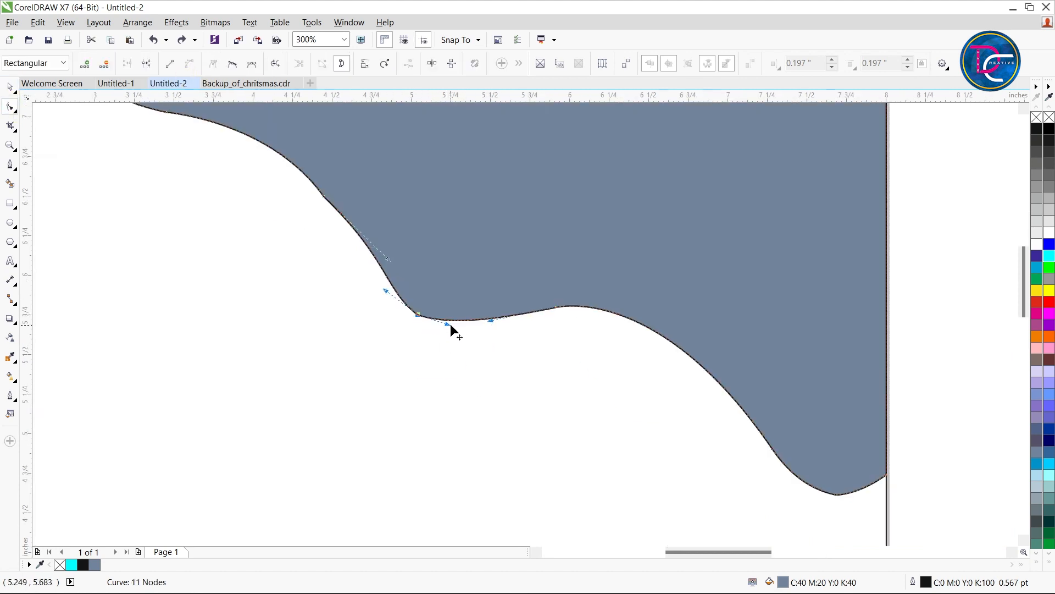
{"action": "left_click_drag", "start_coordinate": [447, 325], "coordinate": [444, 331]}
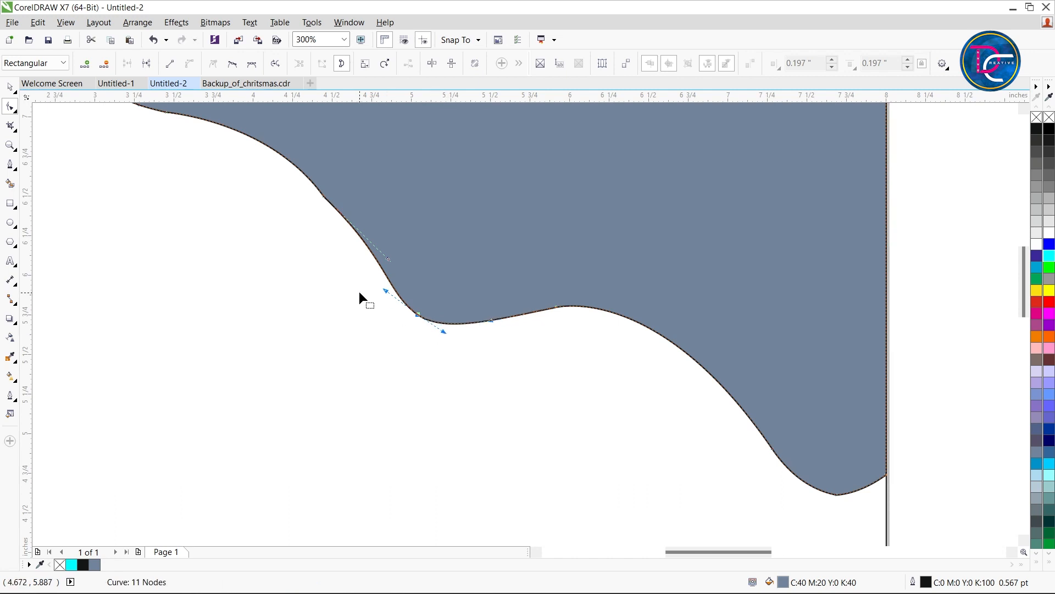
{"action": "left_click_drag", "start_coordinate": [386, 291], "coordinate": [374, 294]}
Smooth the angular node on the blue-grey shape's slope just above the dip
{"action": "left_click", "coordinate": [388, 256]}
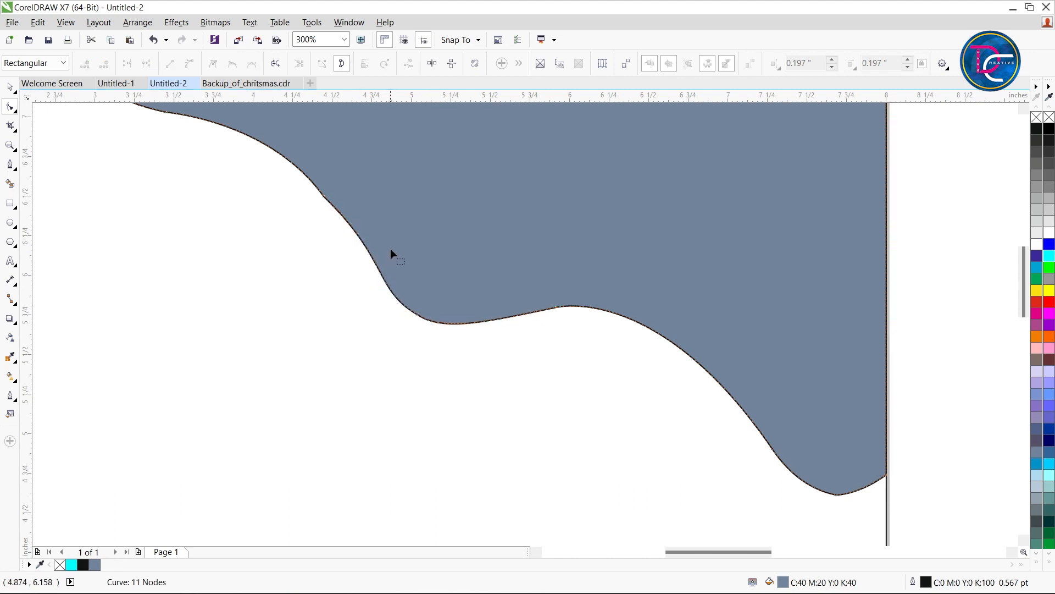
{"action": "left_click_drag", "start_coordinate": [332, 205], "coordinate": [329, 188]}
{"action": "left_click", "coordinate": [326, 197]}
{"action": "scroll", "coordinate": [328, 232], "scroll_direction": "down", "scroll_amount": 3}
{"action": "scroll", "coordinate": [314, 217], "scroll_direction": "up", "scroll_amount": 3}
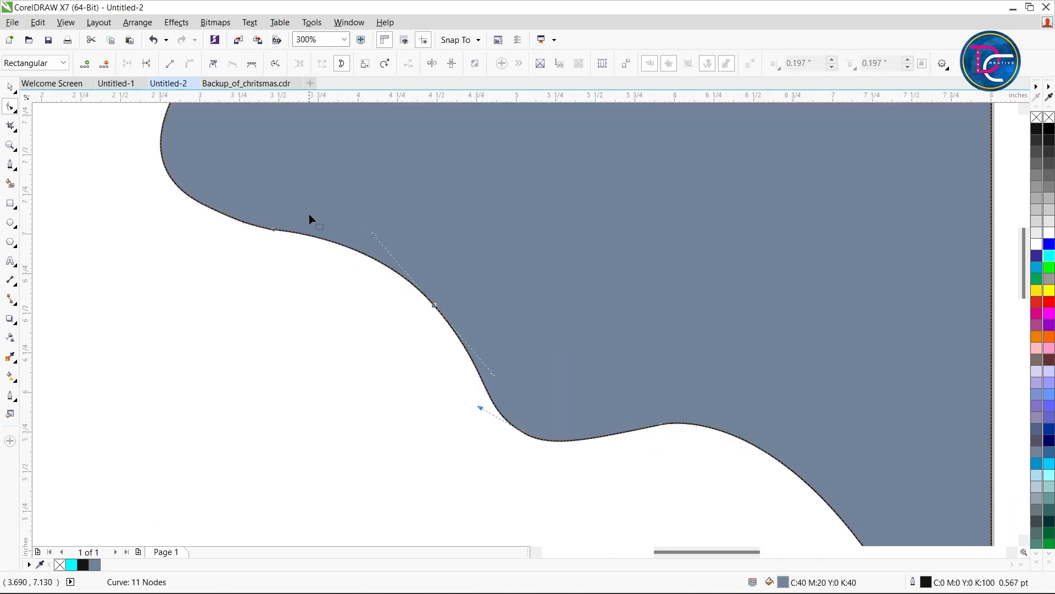
{"action": "key", "text": "space"}
{"action": "scroll", "coordinate": [401, 324], "scroll_direction": "down", "scroll_amount": 2}
{"action": "left_click", "coordinate": [489, 252]}
{"action": "scroll", "coordinate": [476, 264], "scroll_direction": "down", "scroll_amount": 1}
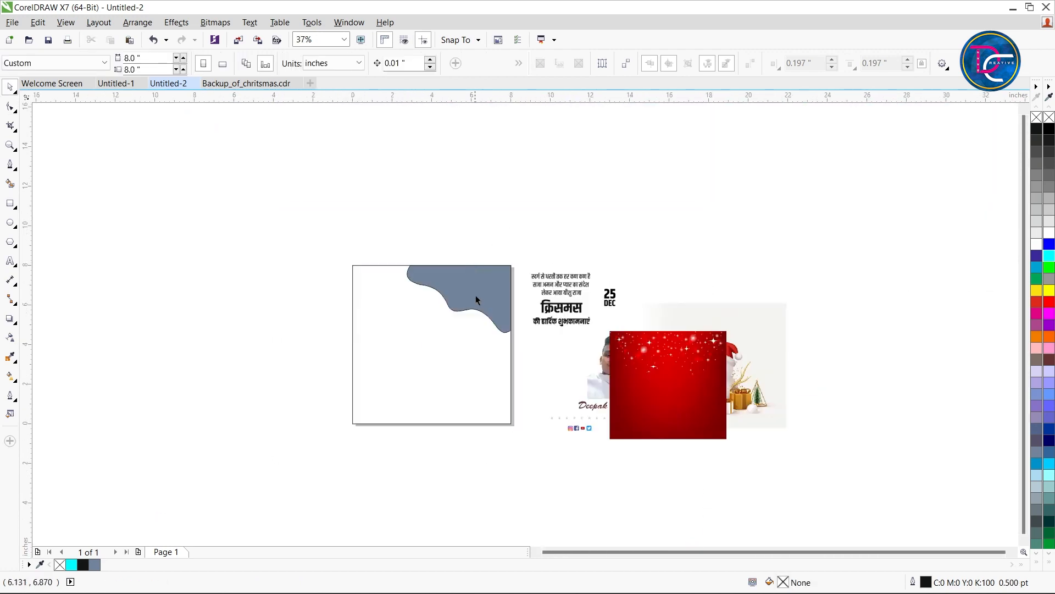
{"action": "left_click", "coordinate": [476, 297]}
{"action": "left_click", "coordinate": [525, 346]}
{"action": "left_click", "coordinate": [464, 285]}
{"action": "scroll", "coordinate": [464, 285], "scroll_direction": "up", "scroll_amount": 1}
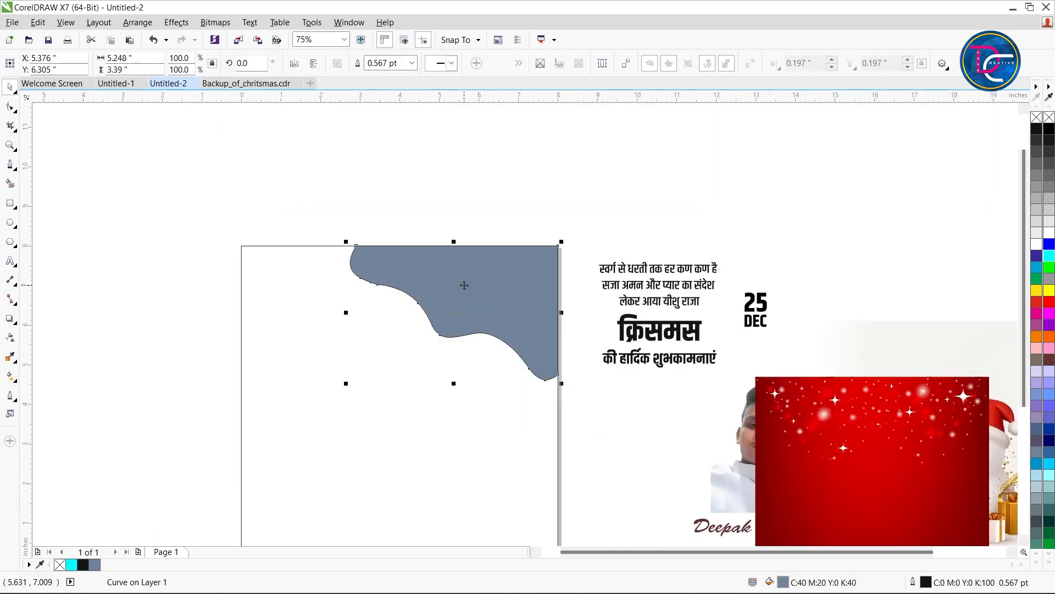
Fill the 8 × 8 inch page rectangle with 10% black light grey
{"action": "left_click", "coordinate": [605, 404]}
{"action": "left_click", "coordinate": [426, 434]}
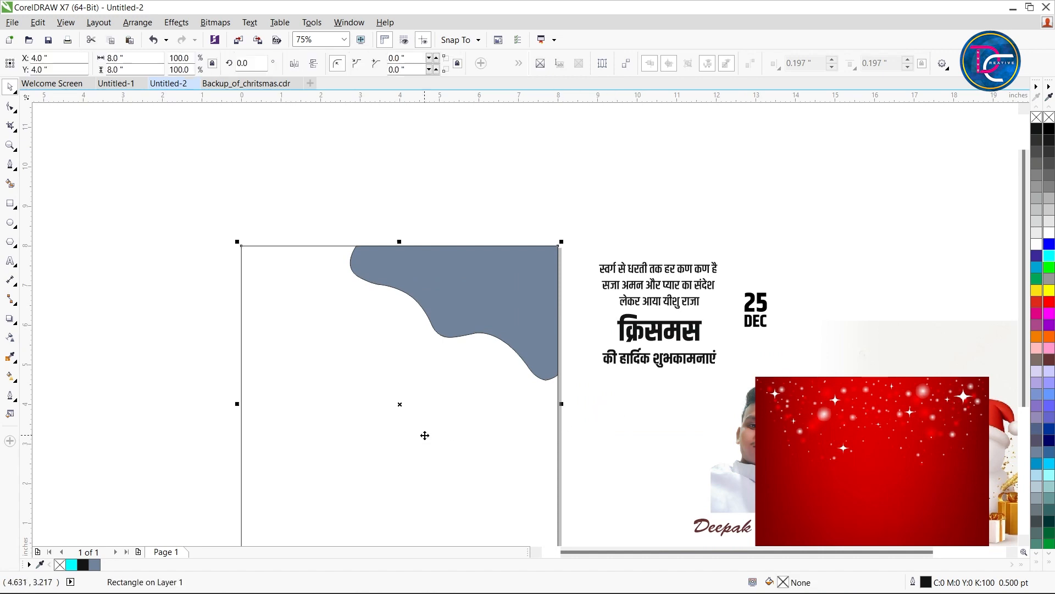
{"action": "left_click", "coordinate": [1049, 236]}
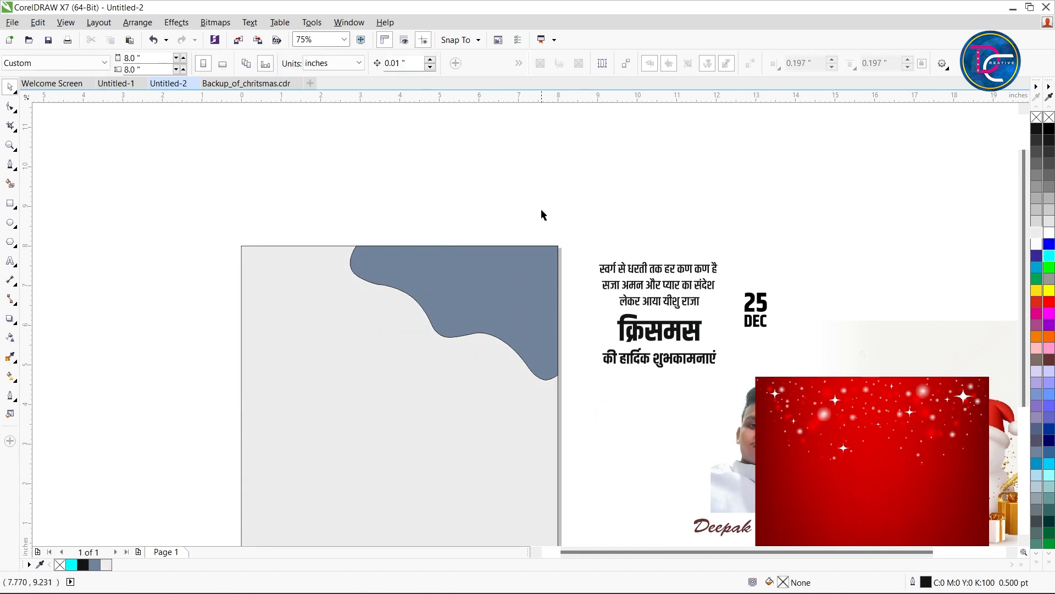
Give the blue-grey corner shape a white 4.0 pt outline placed behind the fill and scaling with the object
{"action": "left_click", "coordinate": [500, 289]}
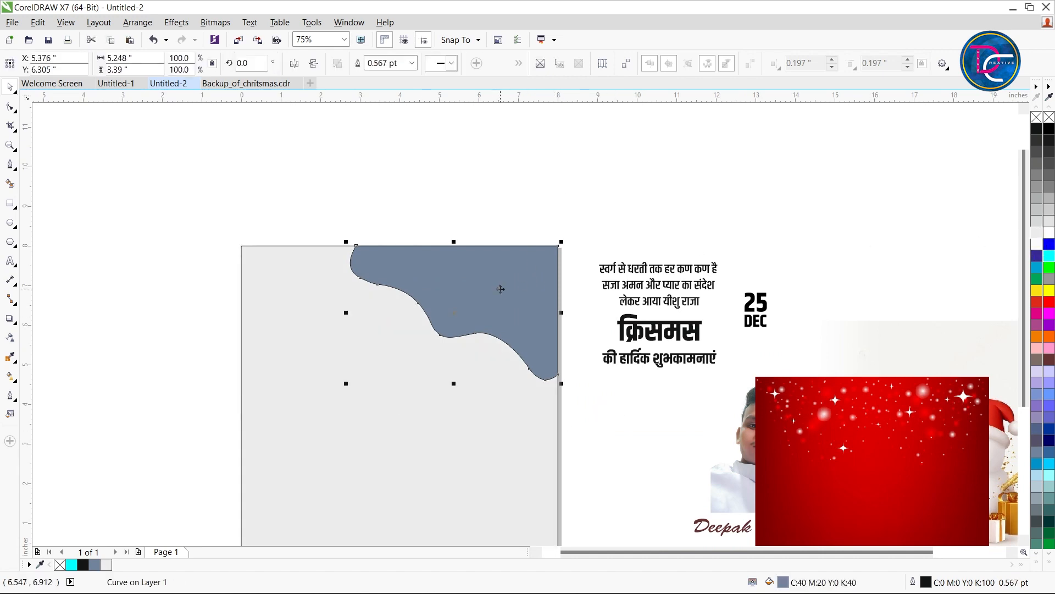
{"action": "double_click", "coordinate": [929, 581]}
{"action": "left_click", "coordinate": [447, 206]}
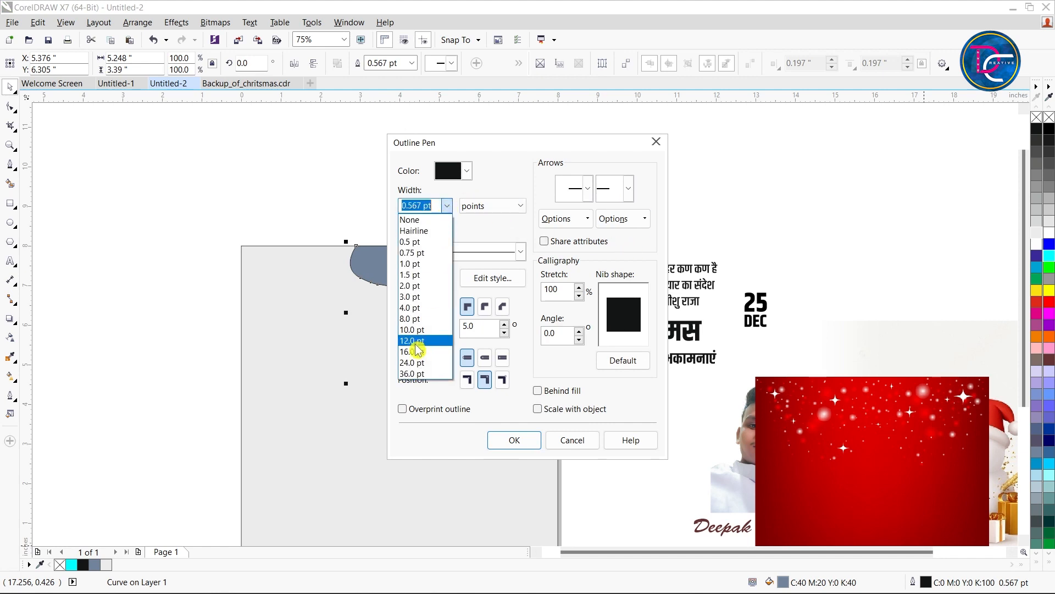
{"action": "left_click", "coordinate": [414, 307]}
{"action": "left_click", "coordinate": [538, 391]}
{"action": "left_click", "coordinate": [537, 408]}
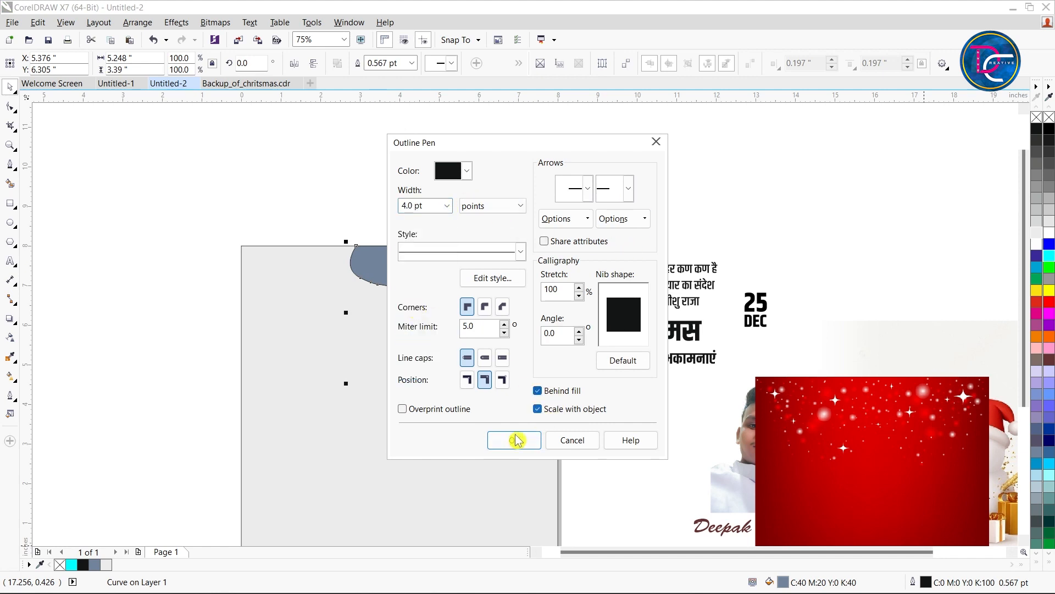
{"action": "left_click", "coordinate": [514, 440]}
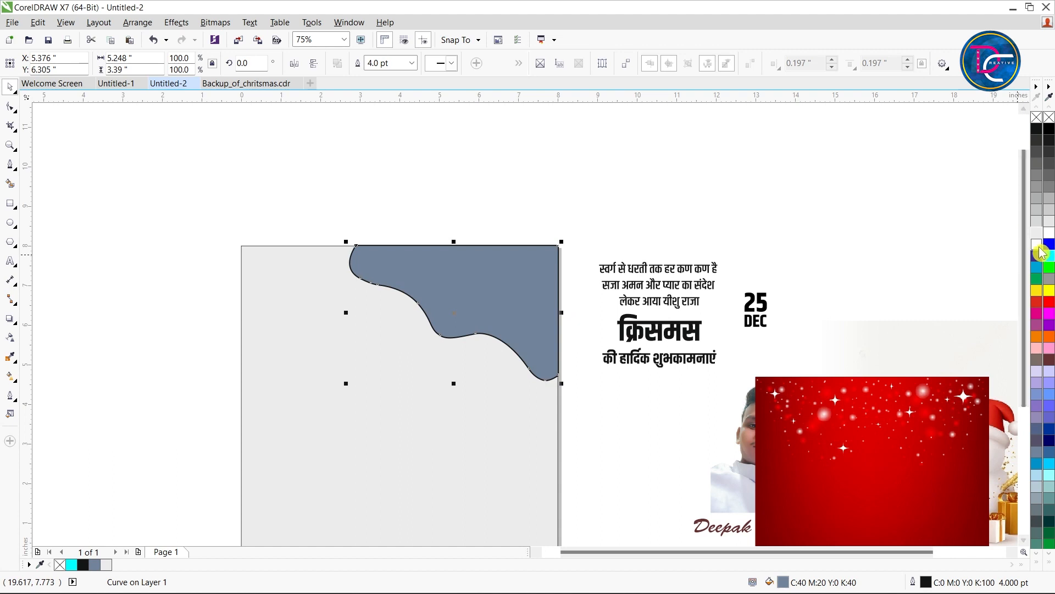
{"action": "left_click", "coordinate": [829, 250]}
Add a preset drop shadow with opacity 22 and feathering 2 to the corner shape, offset about 0.06 in right and 0.10 in down
{"action": "left_click", "coordinate": [469, 290]}
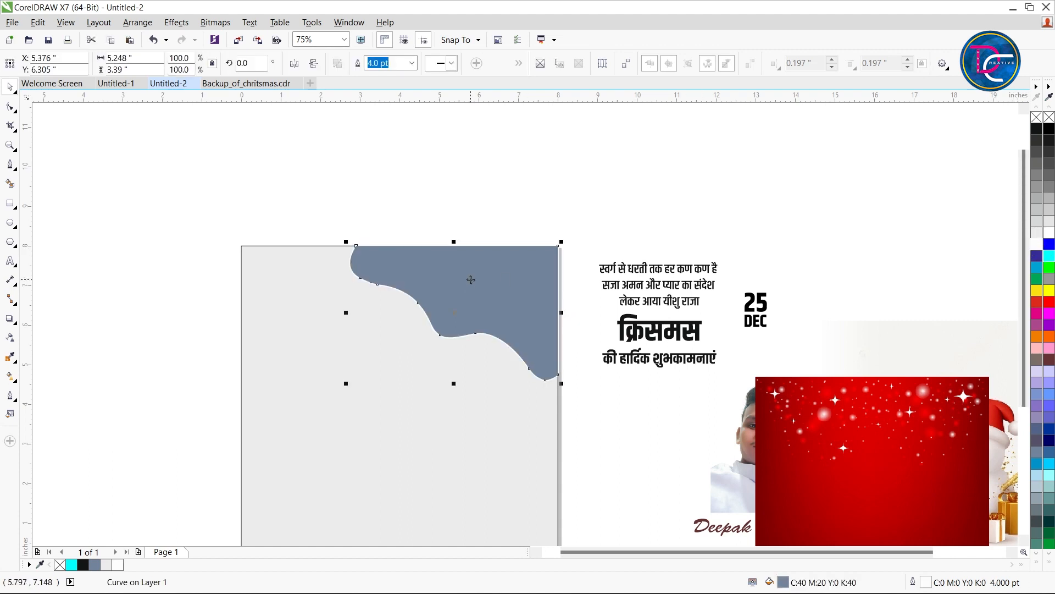
{"action": "left_click", "coordinate": [12, 321]}
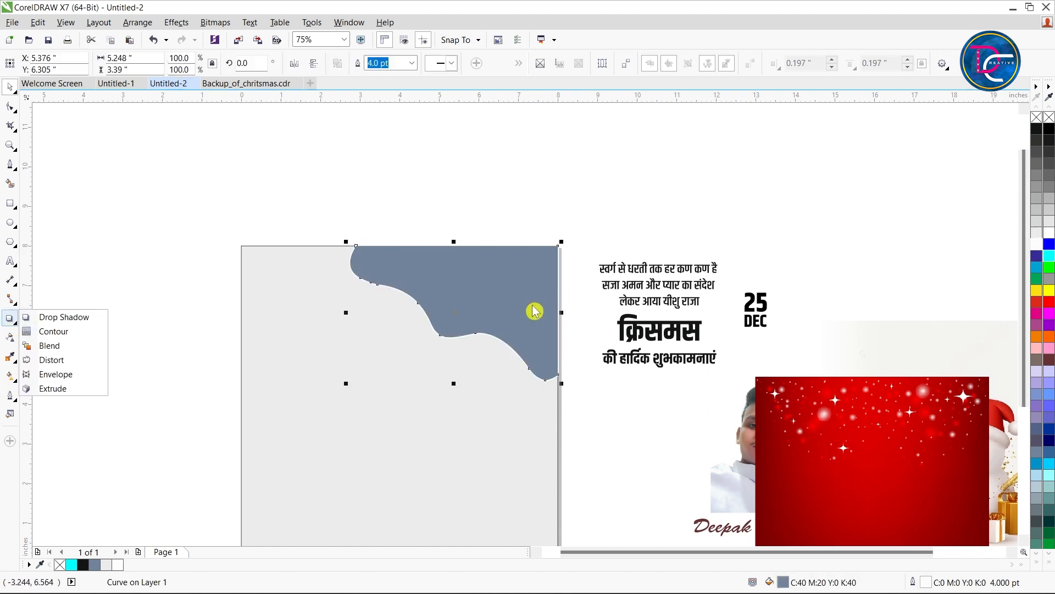
{"action": "left_click", "coordinate": [55, 317]}
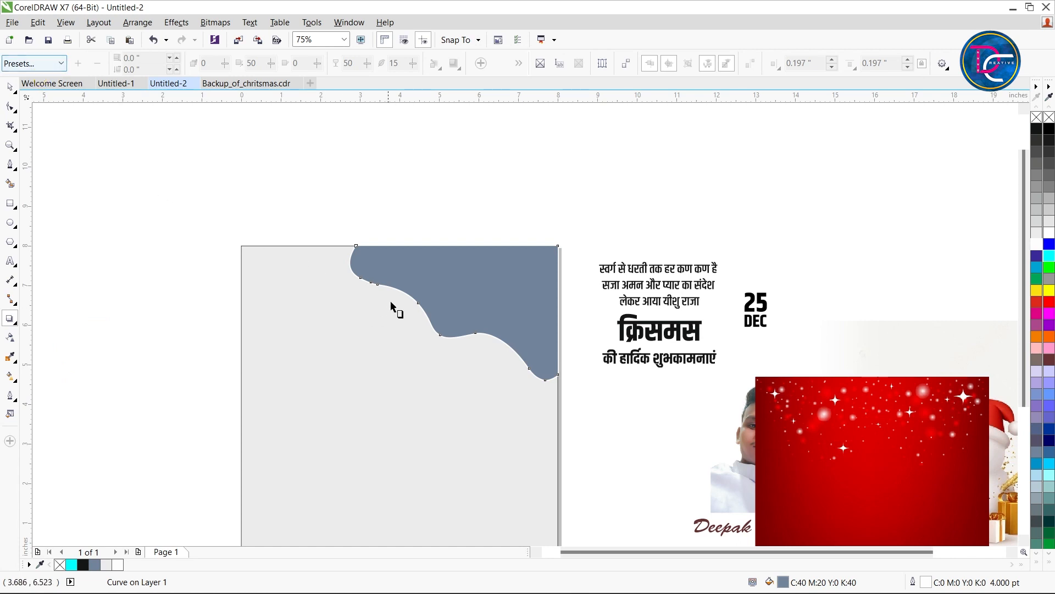
{"action": "left_click", "coordinate": [39, 63]}
{"action": "left_click", "coordinate": [33, 78]}
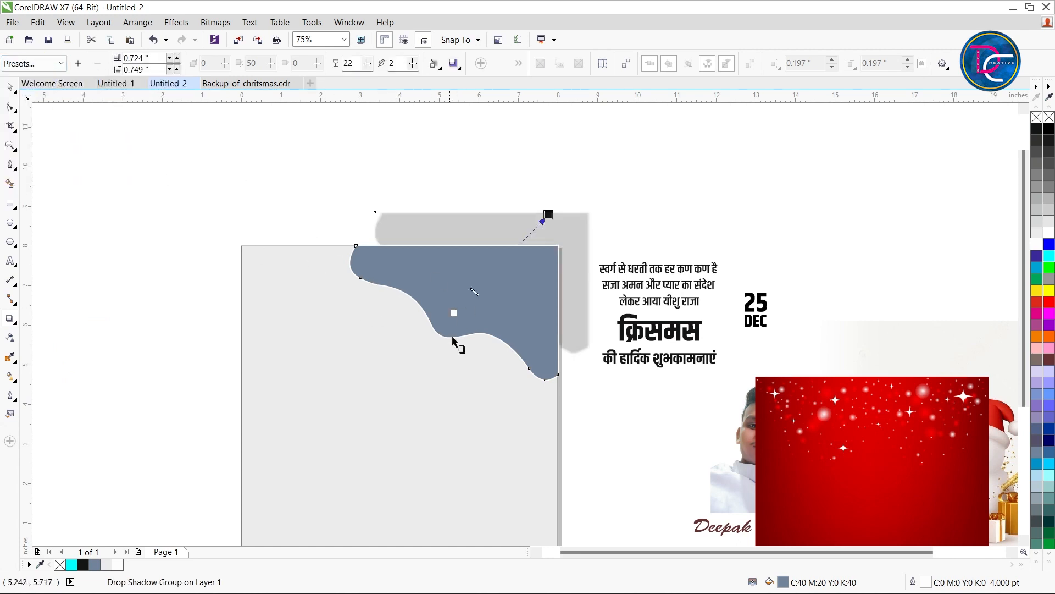
{"action": "left_click_drag", "start_coordinate": [548, 216], "coordinate": [495, 384]}
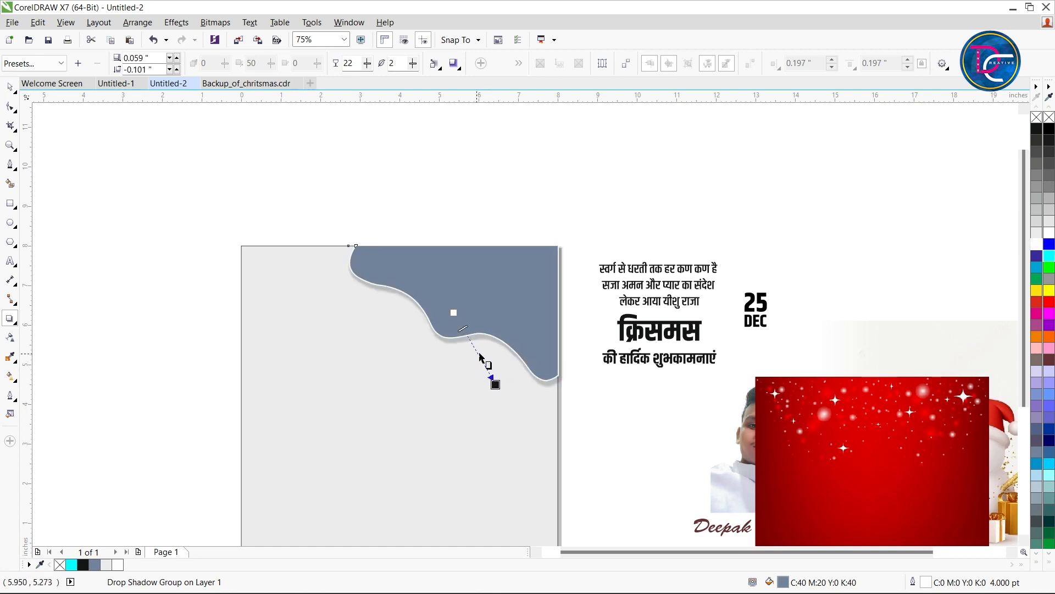
Enlarge the corner shape about its centre to about 5.56 × 3.59 in so it overhangs the page's top and right edges
{"action": "key", "text": "space"}
{"action": "left_click", "coordinate": [515, 256]}
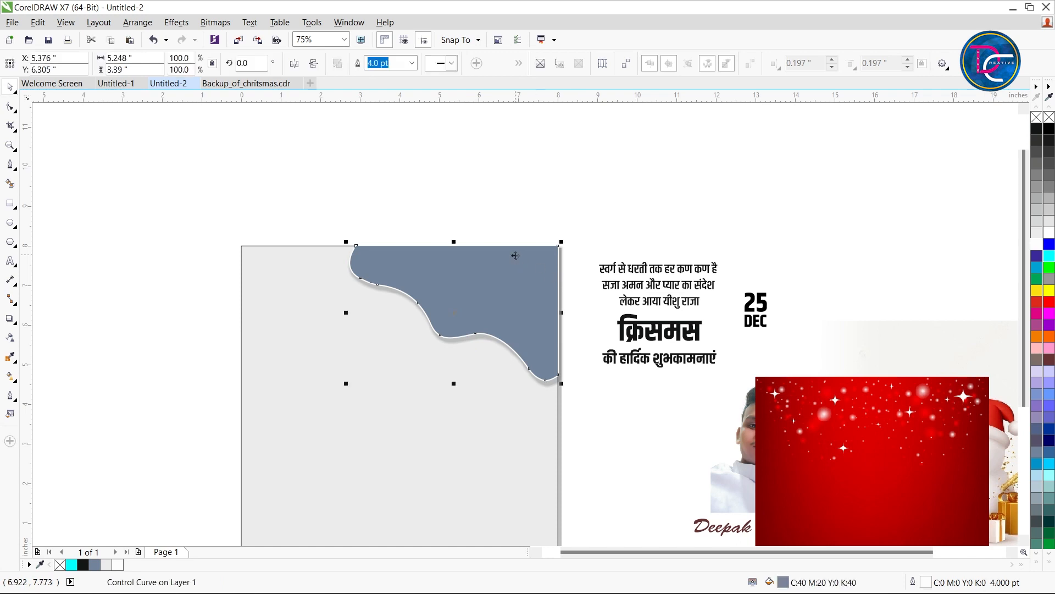
{"action": "left_click_drag", "start_coordinate": [563, 384], "coordinate": [571, 386]}
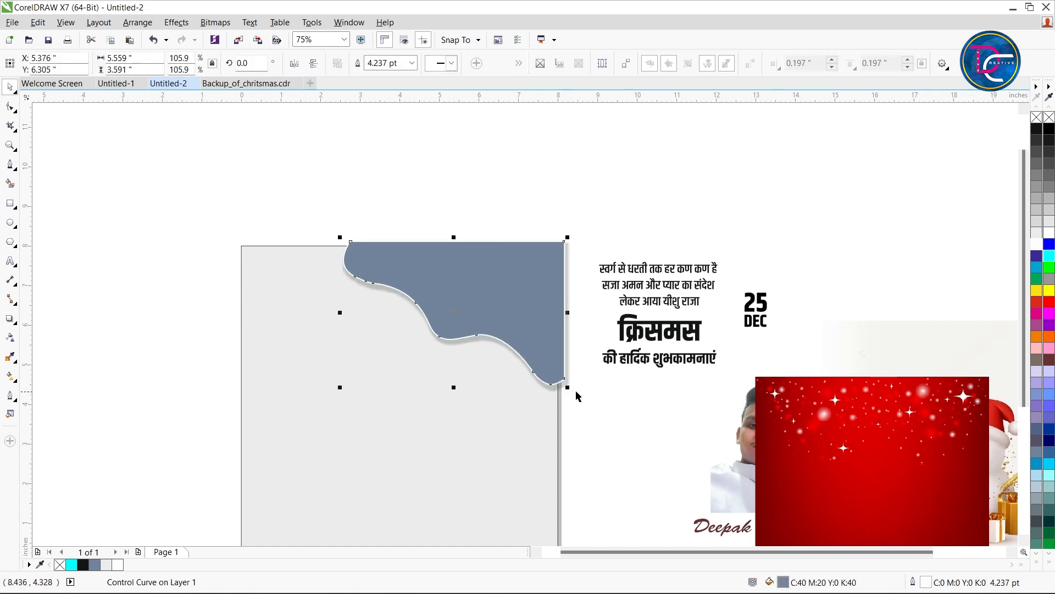
PowerClip the red sparkling background image inside the wavy corner shape
{"action": "left_click", "coordinate": [829, 426]}
{"action": "left_click_drag", "start_coordinate": [829, 426], "coordinate": [834, 374]}
{"action": "key", "text": "alt+c"}
{"action": "key", "text": "w"}
{"action": "key", "text": "p"}
{"action": "left_click", "coordinate": [499, 283]}
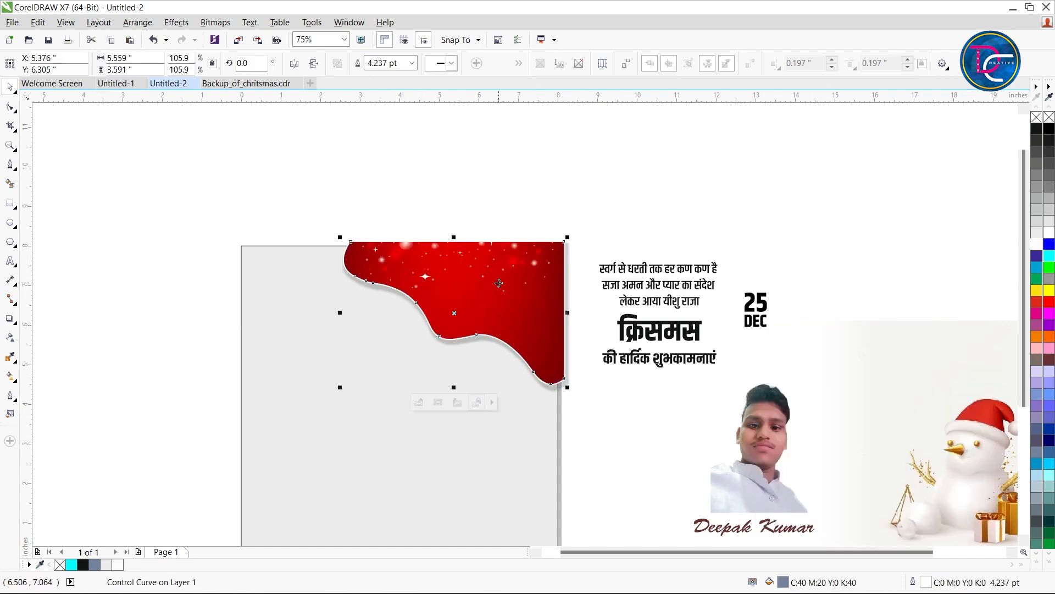
Shift the red image down inside the corner shape so more of its sparkles fall within the outline
{"action": "left_click", "coordinate": [514, 258], "text": "ctrl"}
{"action": "mouse_move", "coordinate": [513, 257]}
{"action": "left_mouse_down"}
{"action": "mouse_move", "coordinate": [518, 278]}
{"action": "mouse_move", "coordinate": [511, 271]}
{"action": "left_mouse_up"}
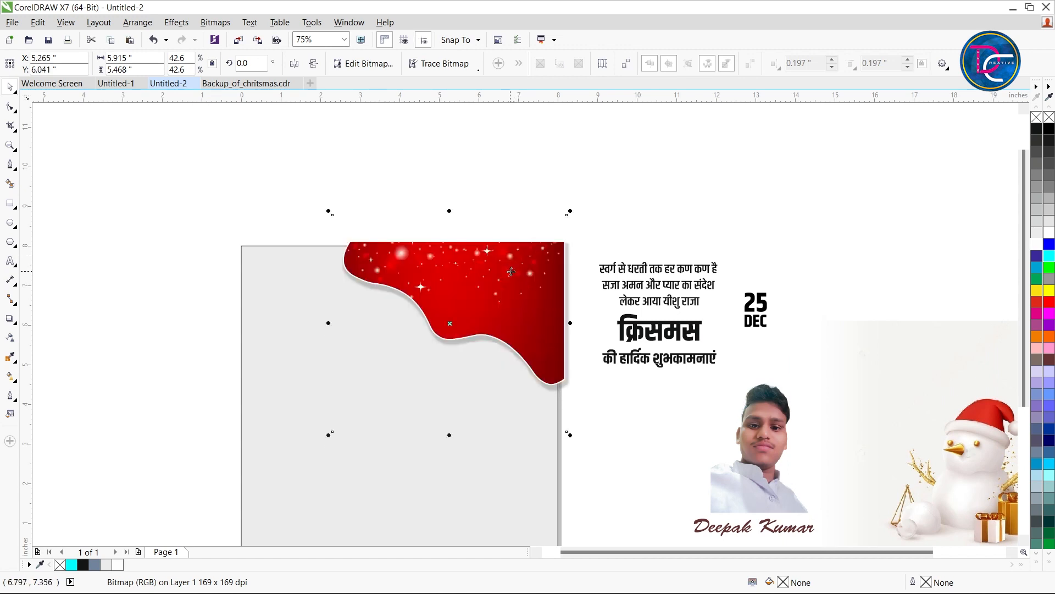
{"action": "left_click", "coordinate": [610, 220]}
PowerClip the red corner shape with its shadow into the page rectangle to trim the overhanging edges
{"action": "left_click", "coordinate": [527, 306]}
{"action": "key", "text": "alt+c"}
{"action": "key", "text": "w"}
{"action": "key", "text": "p"}
{"action": "left_click", "coordinate": [343, 444]}
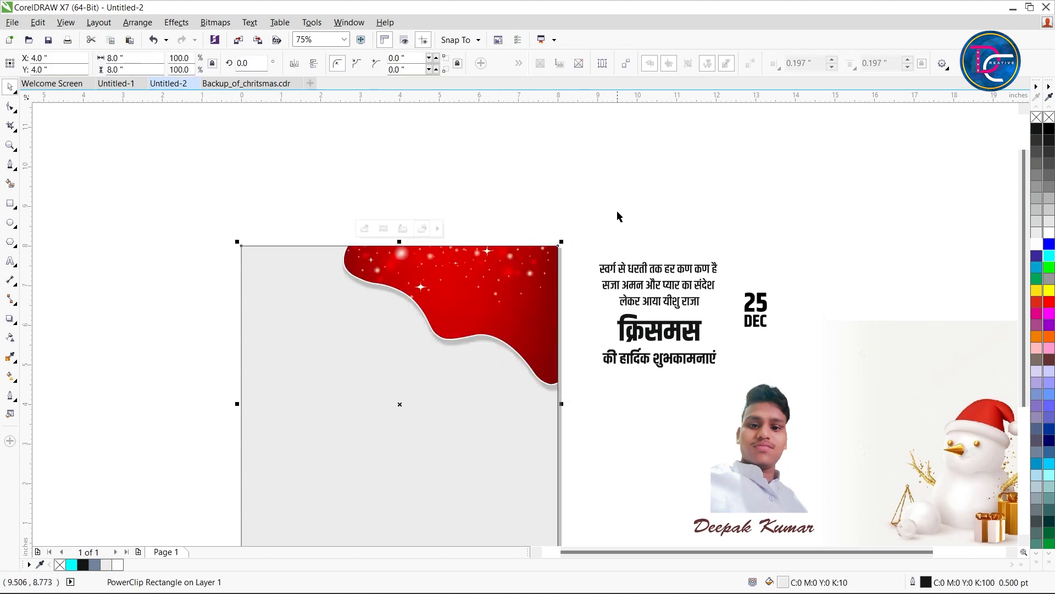
{"action": "left_click", "coordinate": [614, 218]}
Place the snowman-and-gifts image over the lower right of the page and PowerClip it into the page rectangle
{"action": "scroll", "coordinate": [615, 218], "scroll_direction": "down", "scroll_amount": 2}
{"action": "key", "text": "z"}
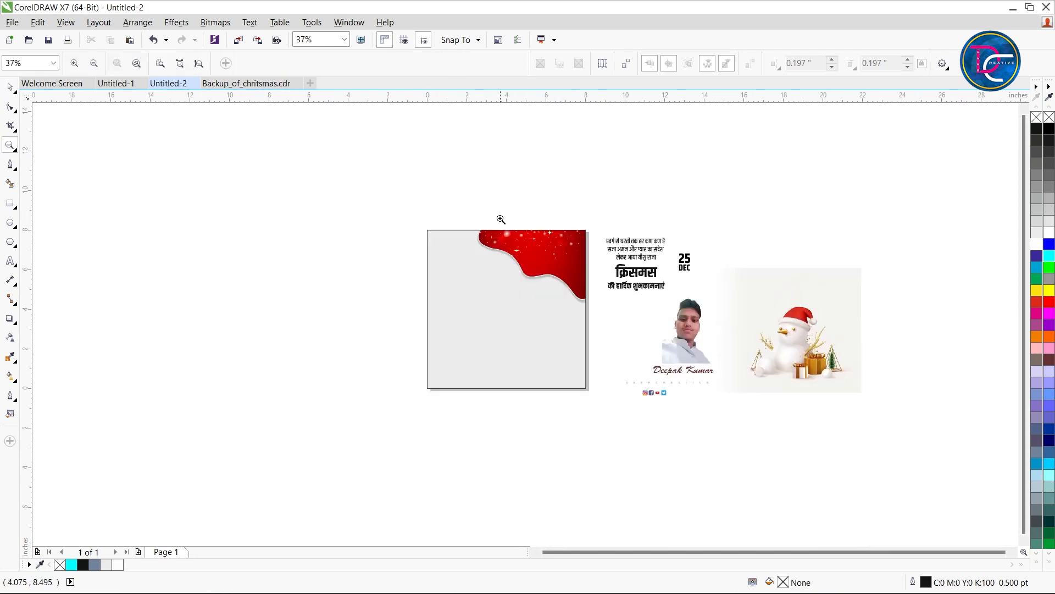
{"action": "left_click_drag", "start_coordinate": [384, 214], "coordinate": [727, 413]}
{"action": "key", "text": "space"}
{"action": "left_click", "coordinate": [783, 369]}
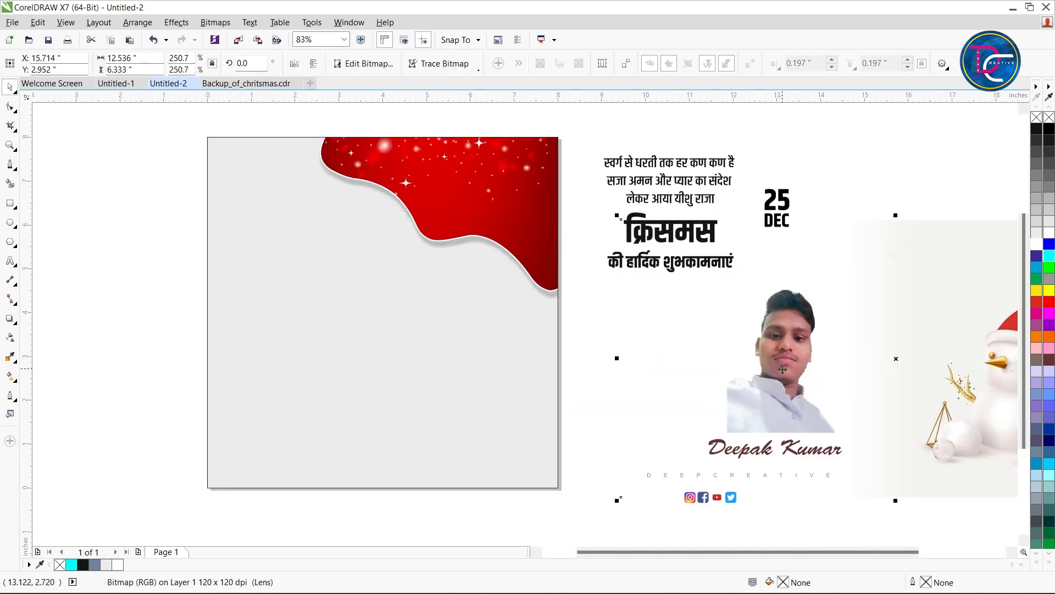
{"action": "left_click_drag", "start_coordinate": [895, 308], "coordinate": [485, 352]}
{"action": "key", "text": "alt+c"}
{"action": "key", "text": "w"}
{"action": "key", "text": "p"}
{"action": "left_click", "coordinate": [257, 168]}
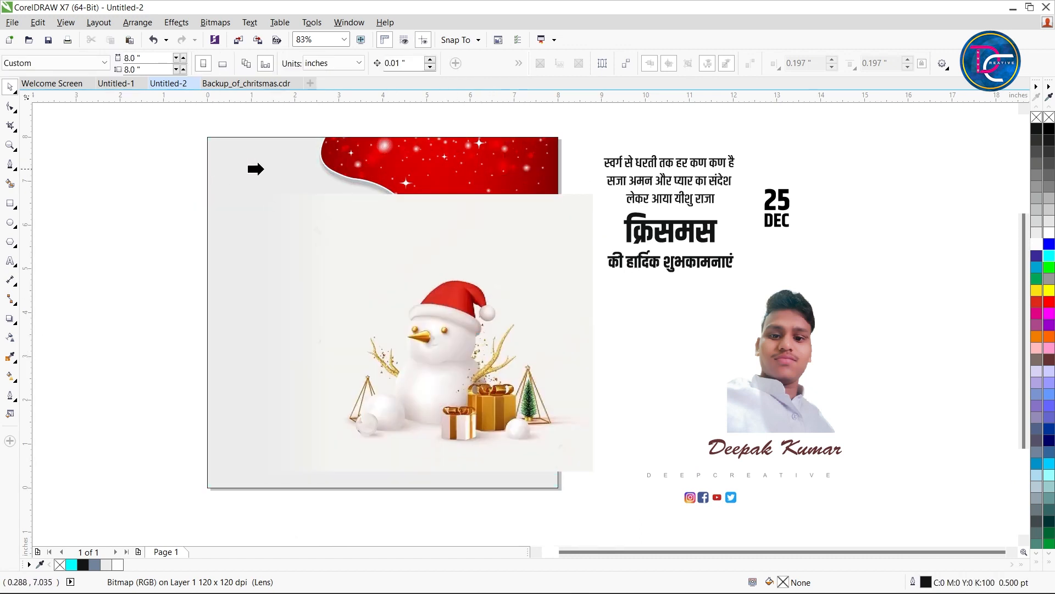
Send the snowman image to the back, behind the red corner shape
{"action": "left_click", "coordinate": [416, 242], "text": "ctrl"}
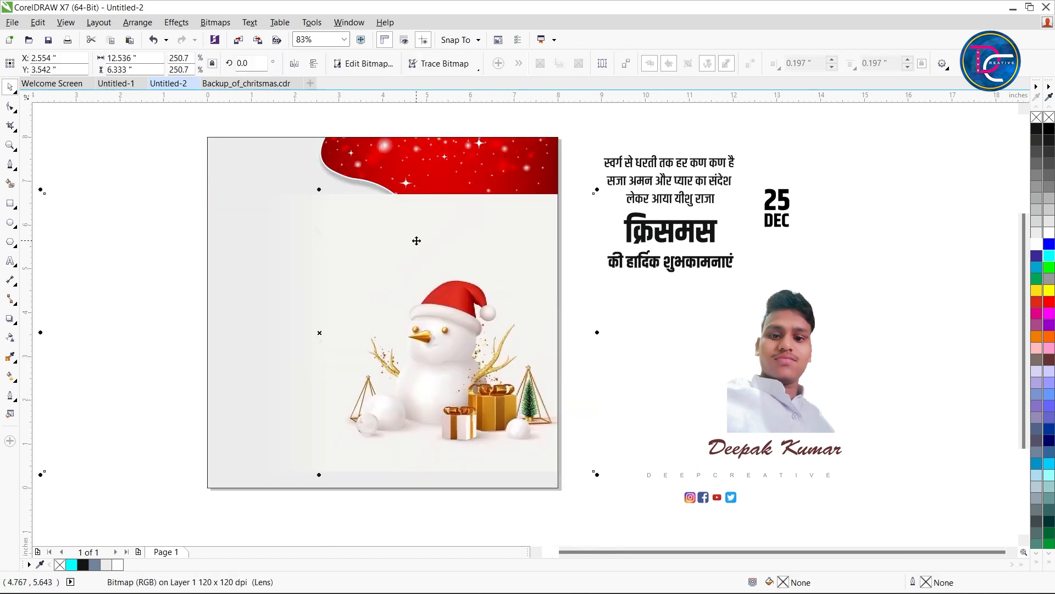
{"action": "key", "text": "shift+Page_Down"}
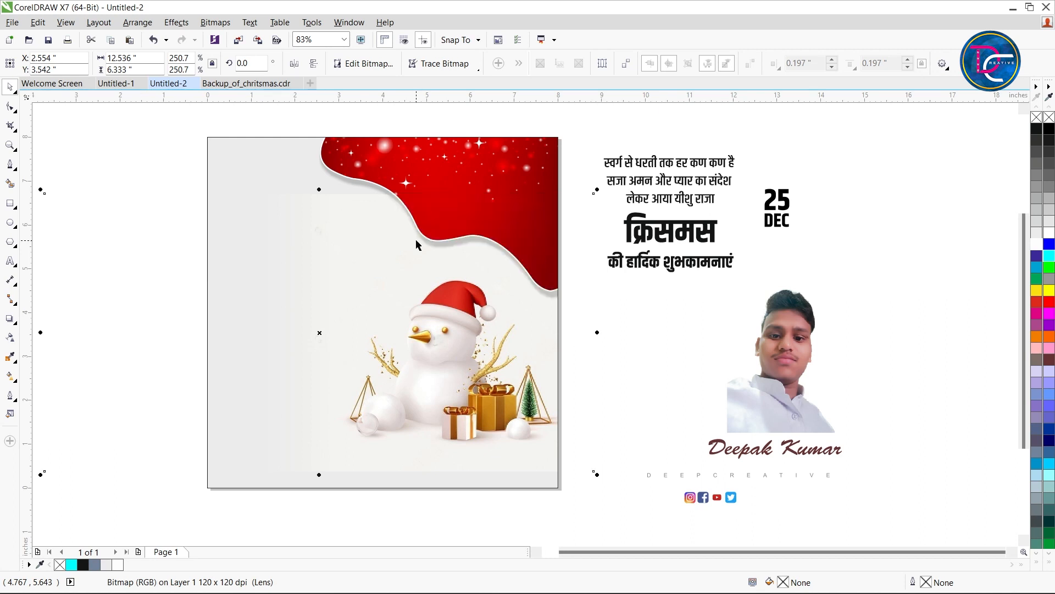
{"action": "left_click", "coordinate": [130, 193]}
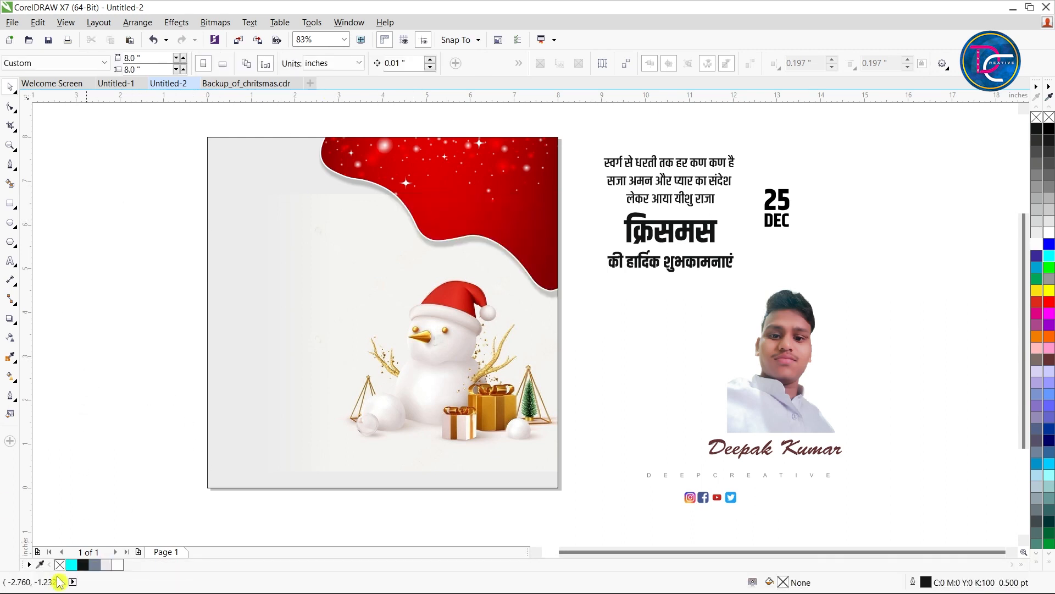
Sample the off-white from the snowman image's background and fill the page rectangle with it
{"action": "left_click", "coordinate": [42, 566]}
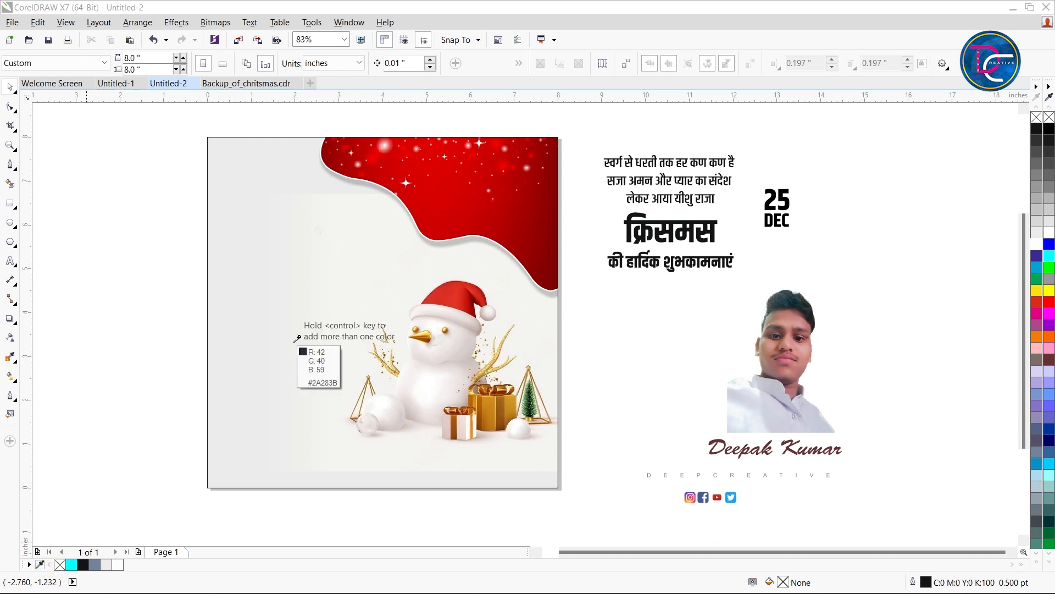
{"action": "left_click", "coordinate": [406, 250]}
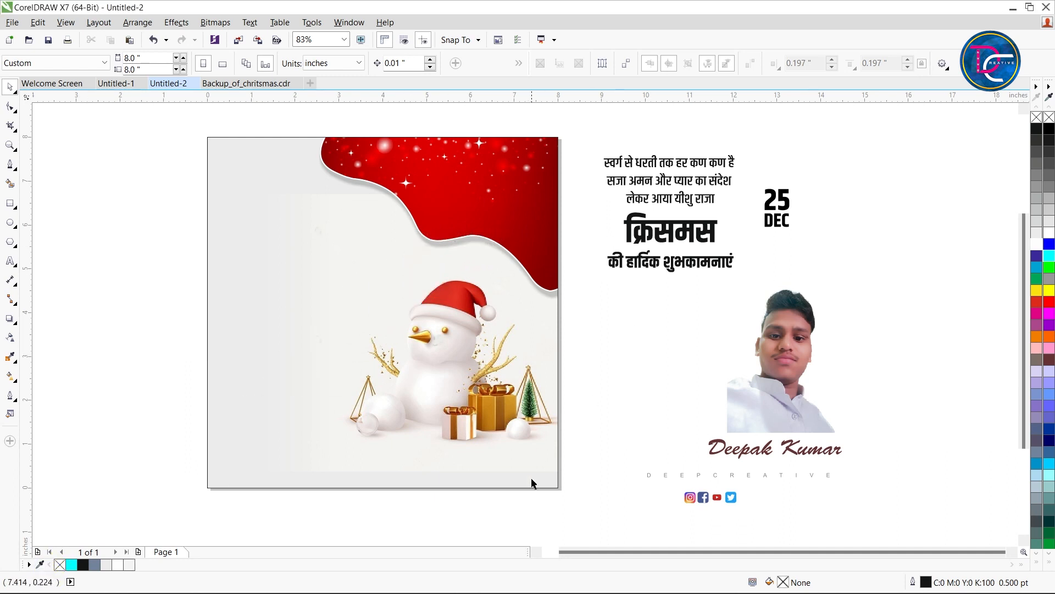
{"action": "left_click", "coordinate": [531, 483]}
{"action": "left_click", "coordinate": [129, 565]}
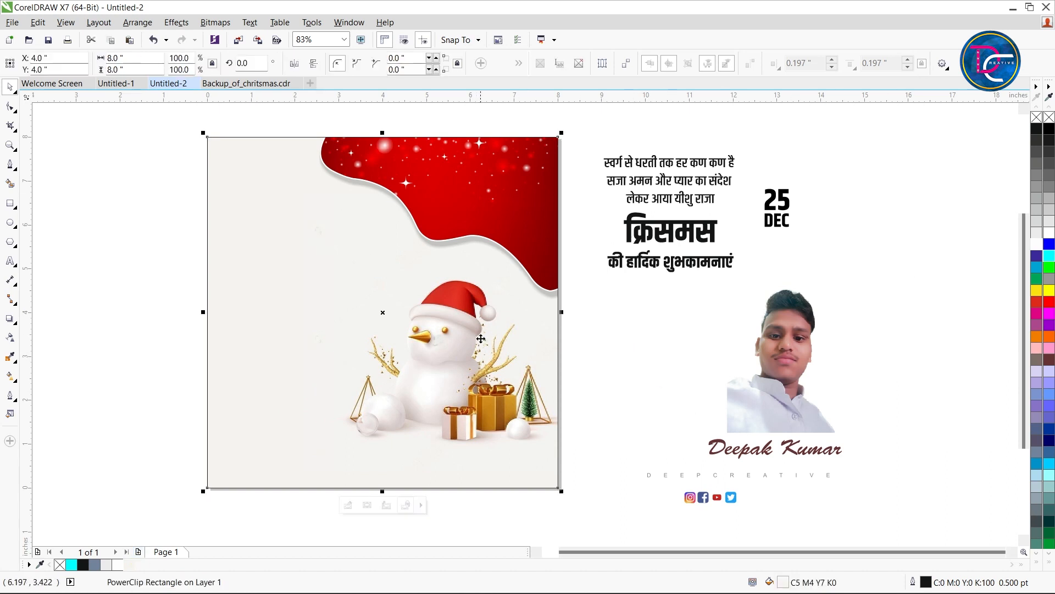
Move the snowman image slightly up inside the page, to about Y 3.893 in
{"action": "left_click", "coordinate": [467, 377], "text": "ctrl"}
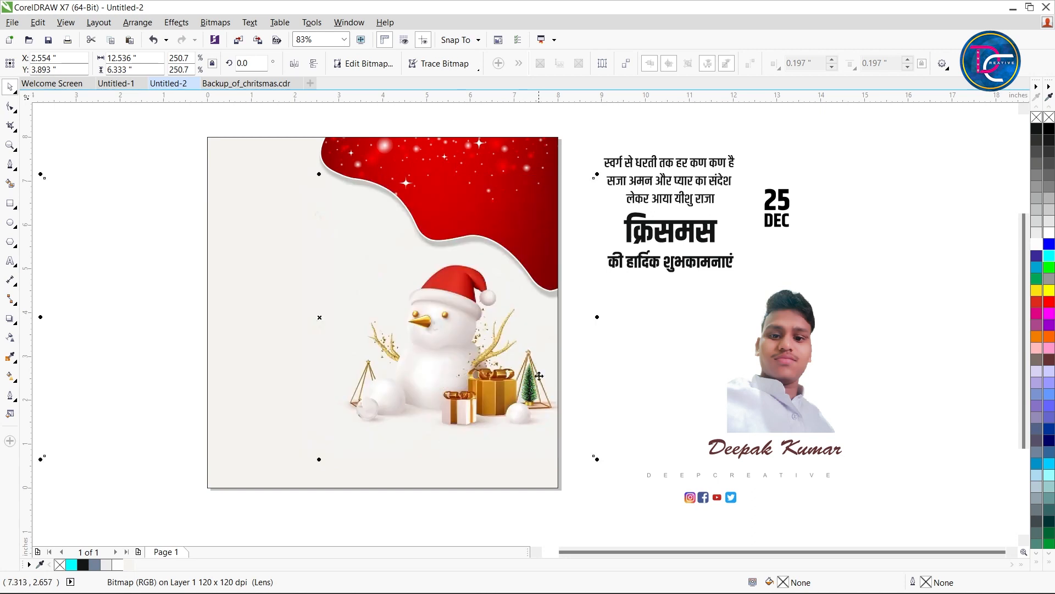
{"action": "left_click", "coordinate": [609, 385]}
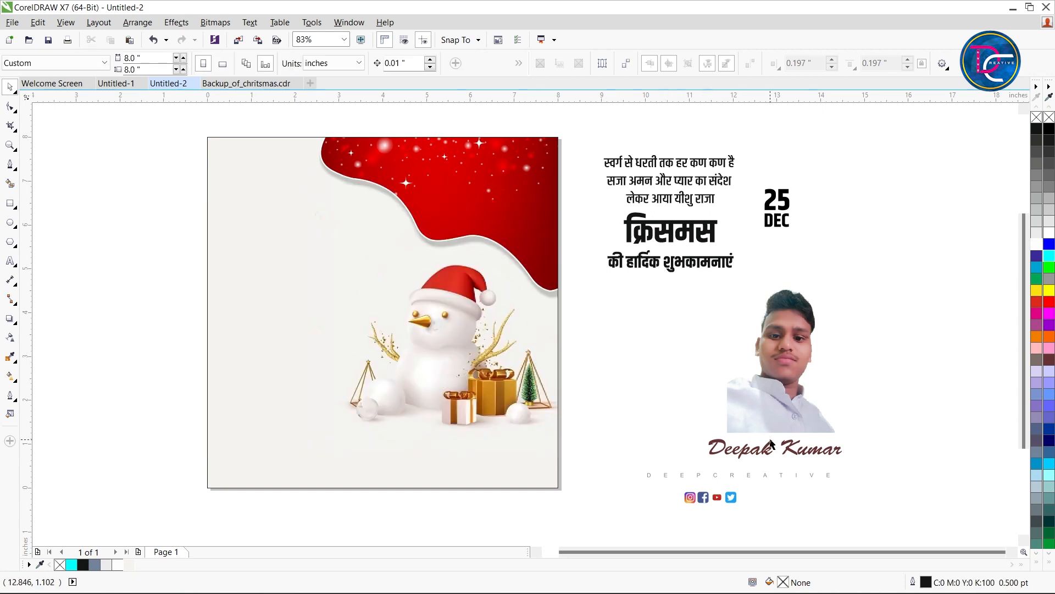
{"action": "left_click", "coordinate": [775, 385]}
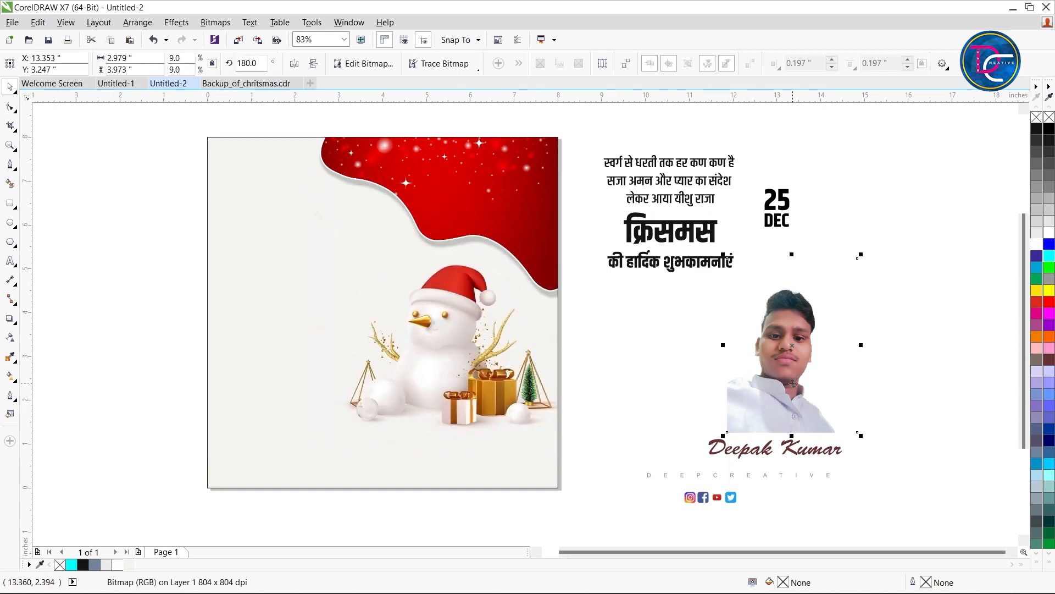
{"action": "left_click", "coordinate": [649, 370]}
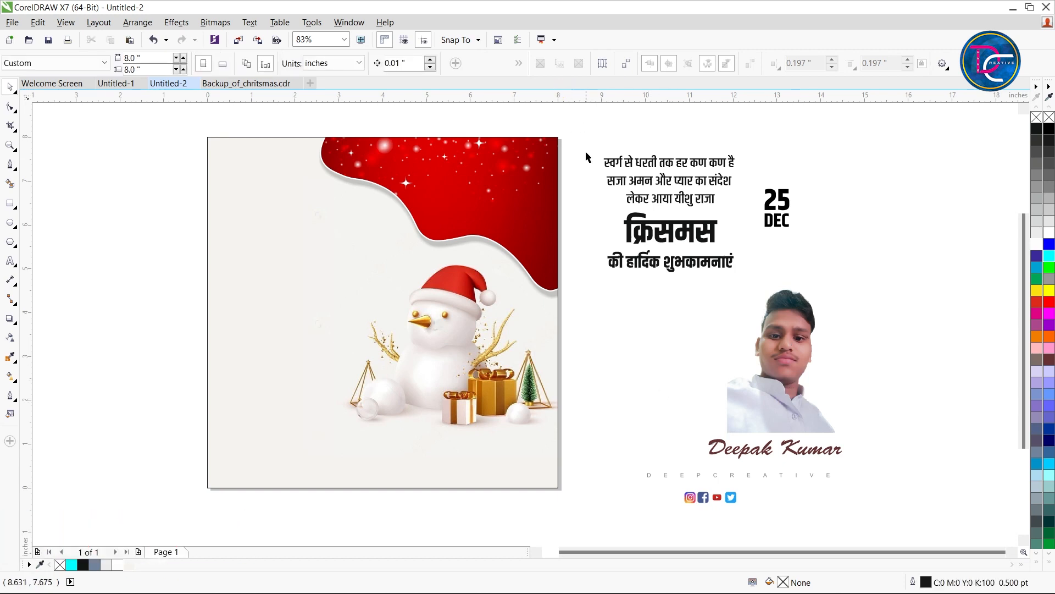
Move the three-line Hindi verse onto the page's left side and place the क्रिसमस heading and its greeting line beneath it
{"action": "left_click", "coordinate": [642, 182]}
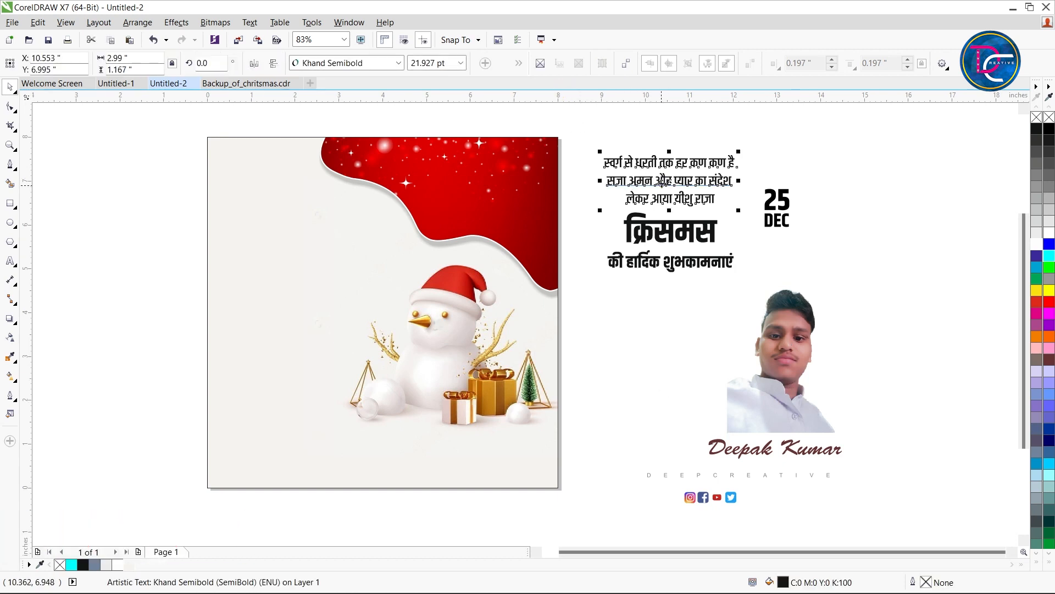
{"action": "left_click_drag", "start_coordinate": [661, 183], "coordinate": [325, 207]}
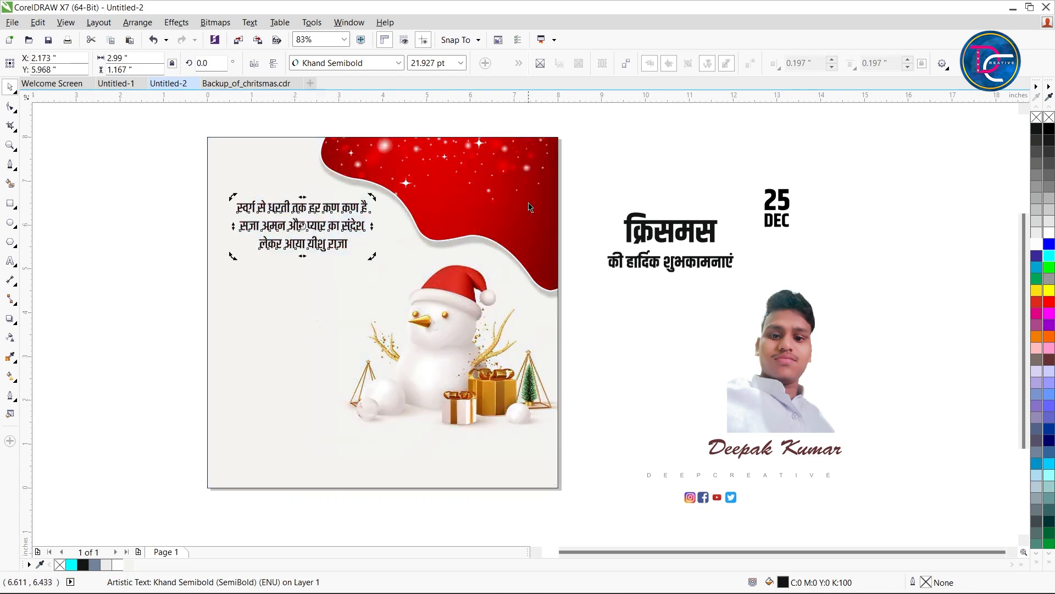
{"action": "left_click", "coordinate": [658, 219]}
{"action": "left_click", "coordinate": [661, 233]}
{"action": "left_click", "coordinate": [678, 263], "text": "shift"}
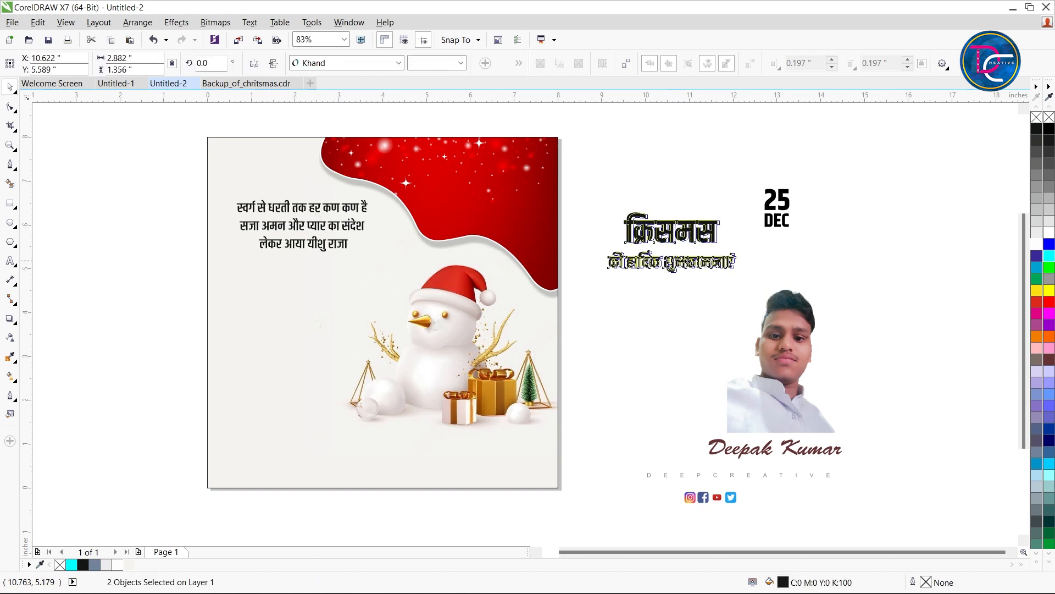
{"action": "left_click_drag", "start_coordinate": [678, 263], "coordinate": [301, 305]}
{"action": "left_click_drag", "start_coordinate": [303, 305], "coordinate": [303, 305]}
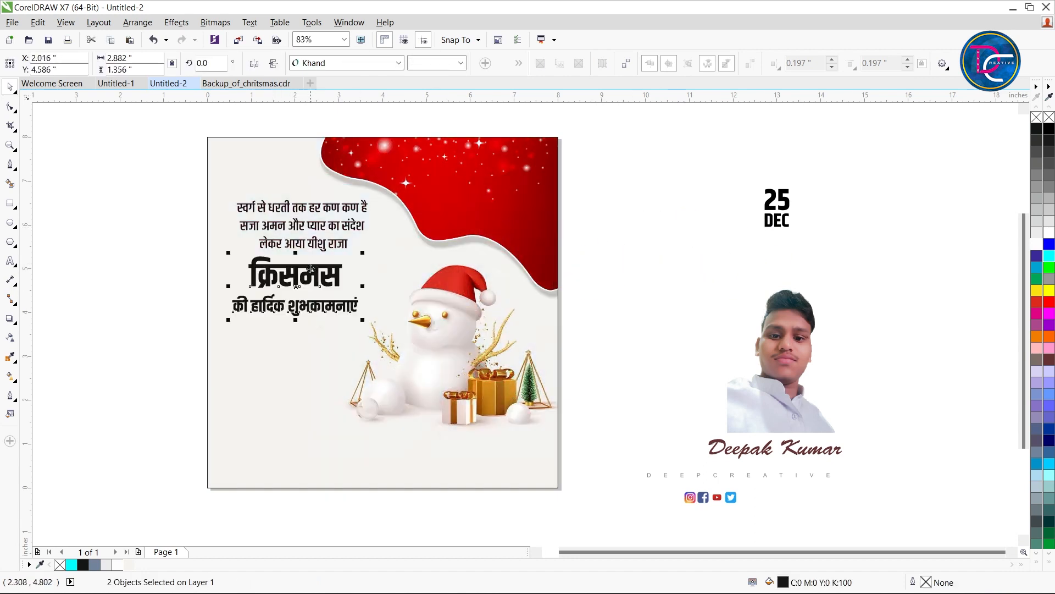
Centre-align the heading and greeting line with the verse, and nudge all three texts slightly up
{"action": "left_click", "coordinate": [318, 243], "text": "shift"}
{"action": "key", "text": "c"}
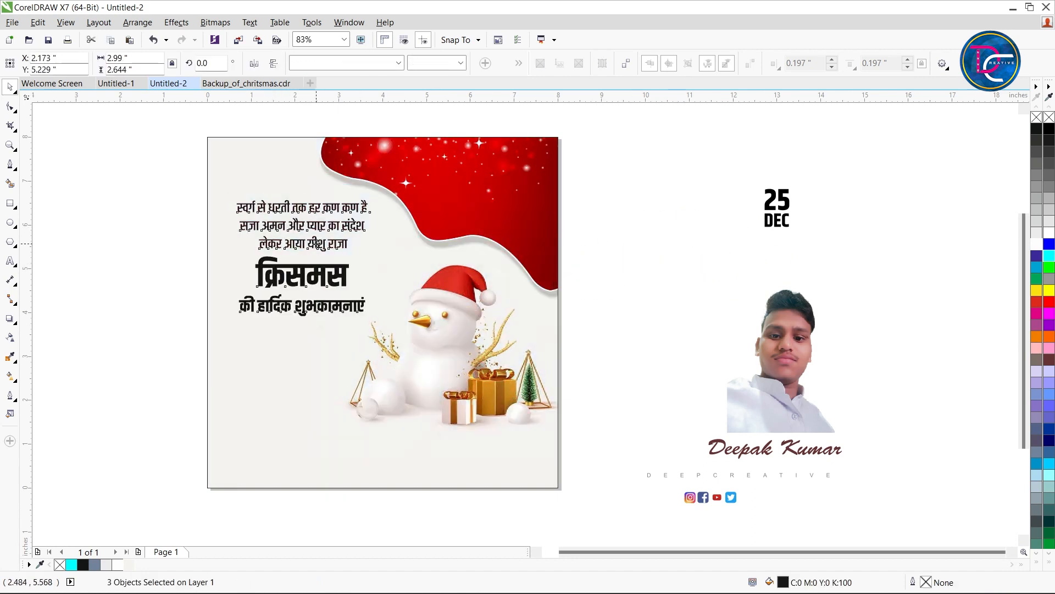
{"action": "mouse_move", "coordinate": [317, 243]}
{"action": "left_mouse_down"}
{"action": "mouse_move", "coordinate": [308, 486]}
{"action": "mouse_move", "coordinate": [317, 240]}
{"action": "left_mouse_up"}
{"action": "left_click", "coordinate": [168, 190]}
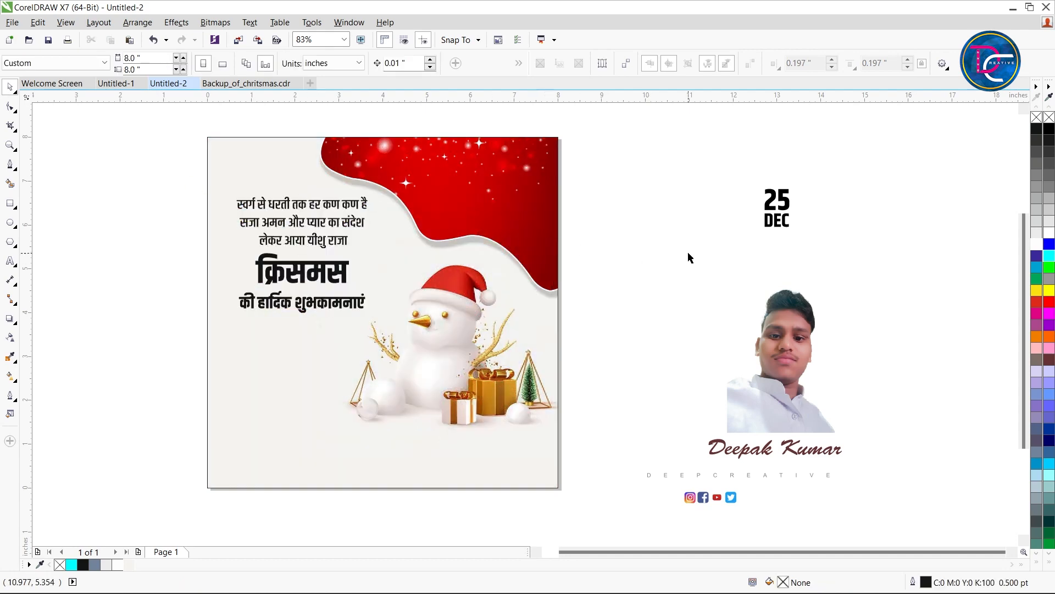
Move the 25 DEC text onto the red wavy corner and give it a uniform transparency of 58
{"action": "left_click_drag", "start_coordinate": [777, 220], "coordinate": [522, 207]}
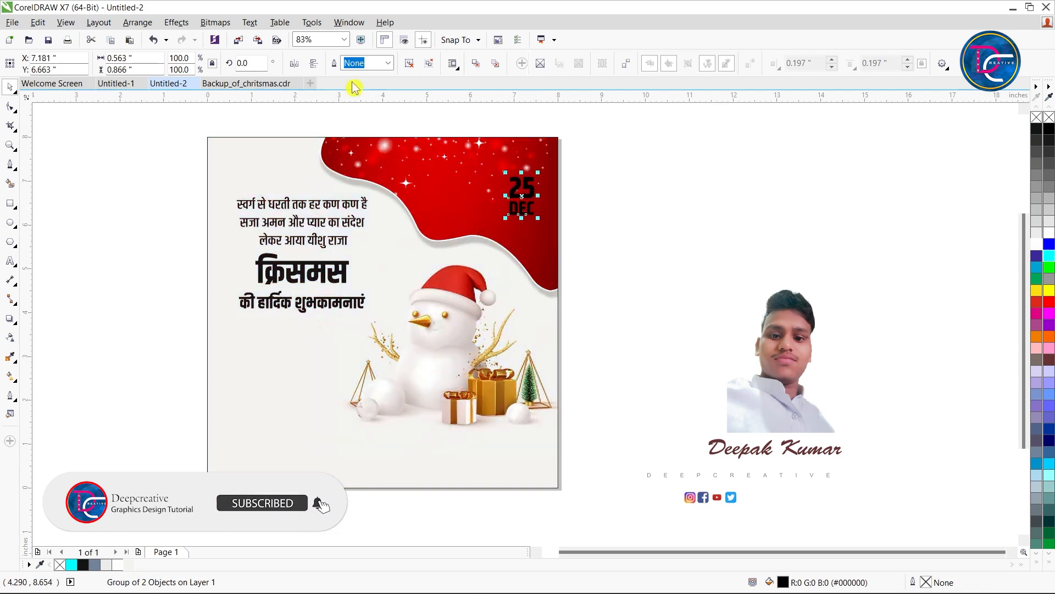
{"action": "left_click", "coordinate": [10, 337]}
{"action": "left_click", "coordinate": [509, 230]}
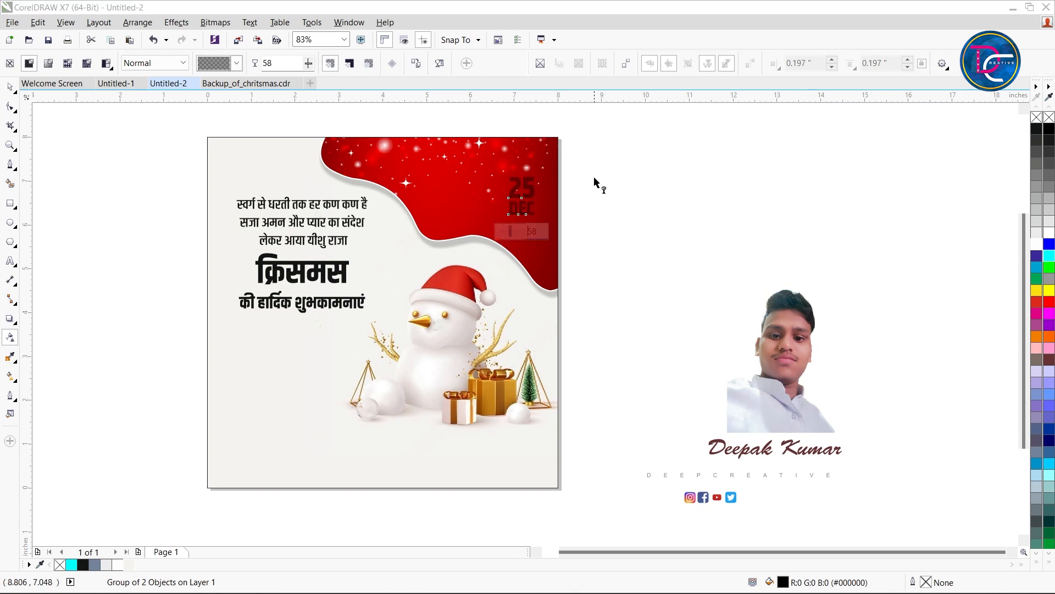
{"action": "key", "text": "space"}
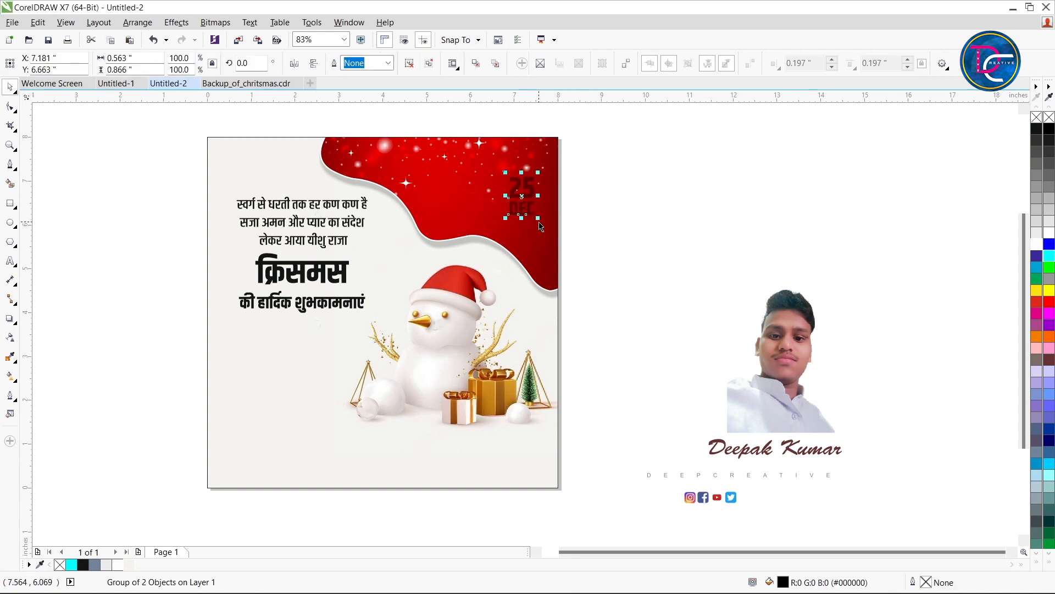
Enlarge the 25 DEC text to about 0.803 × 1.237 in and fill it with white
{"action": "left_click_drag", "start_coordinate": [539, 222], "coordinate": [546, 229]}
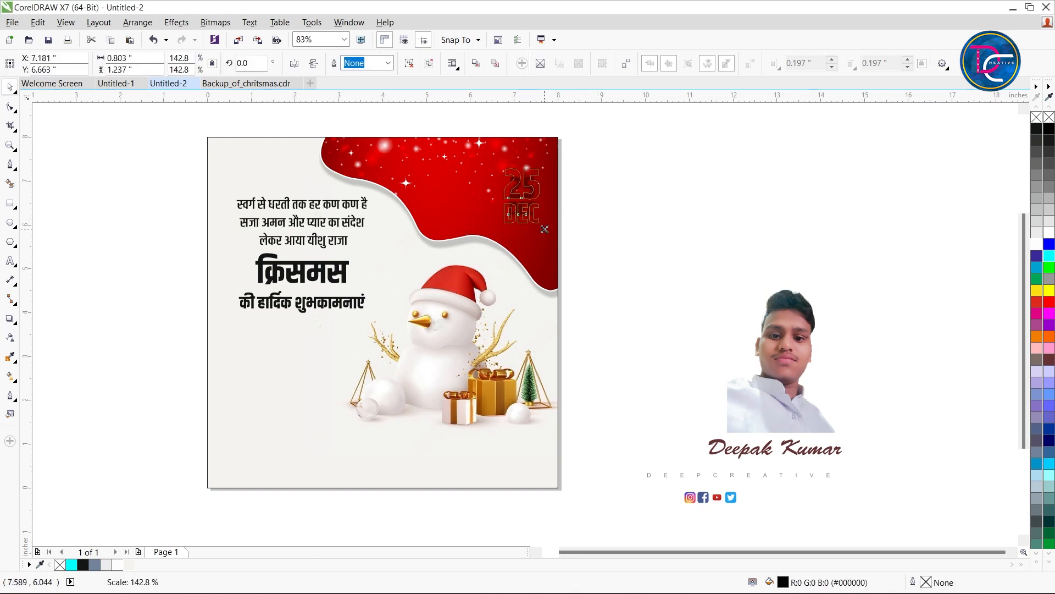
{"action": "left_click", "coordinate": [734, 145]}
{"action": "scroll", "coordinate": [517, 201], "scroll_direction": "up", "scroll_amount": 3}
{"action": "scroll", "coordinate": [550, 253], "scroll_direction": "down", "scroll_amount": 5}
Draw a tall rectangle about 1.656 × 3.281 in around the left half of the Hindi greeting texts
{"action": "key", "text": "F2"}
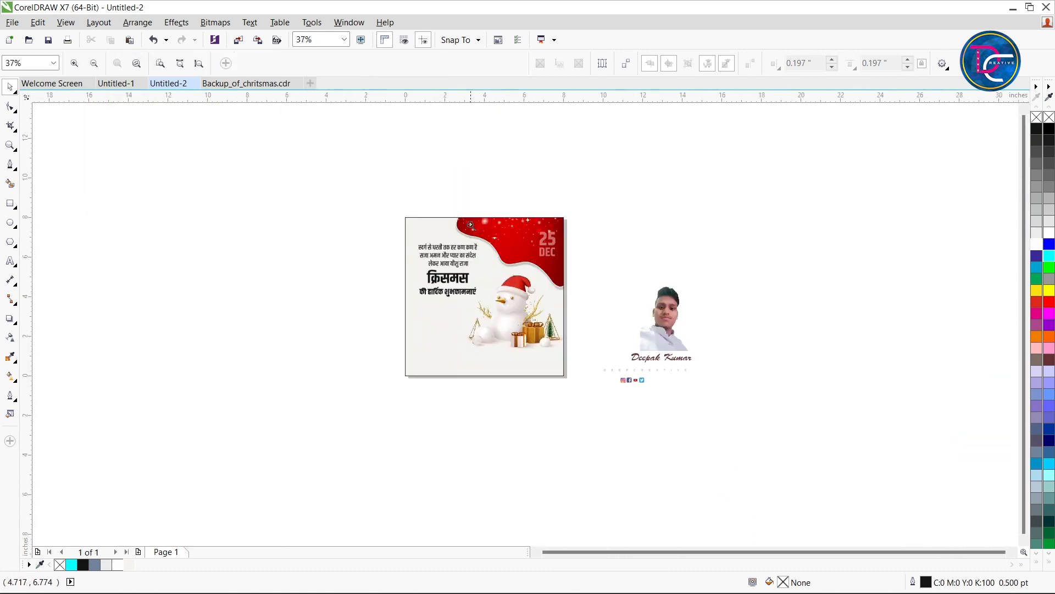
{"action": "left_click_drag", "start_coordinate": [344, 188], "coordinate": [590, 379]}
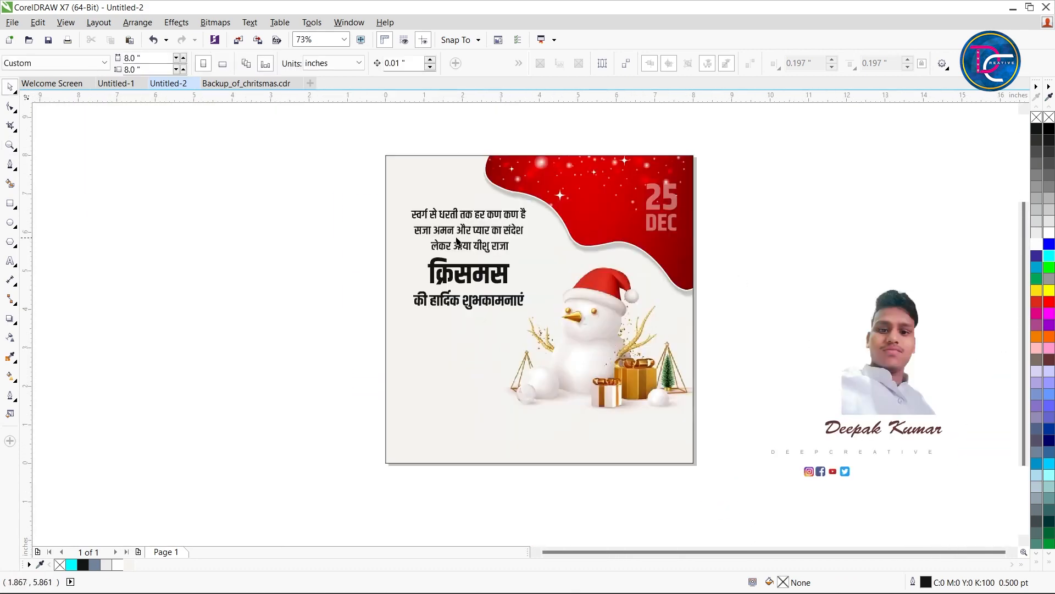
{"action": "key", "text": "F2"}
{"action": "left_click_drag", "start_coordinate": [393, 183], "coordinate": [545, 380]}
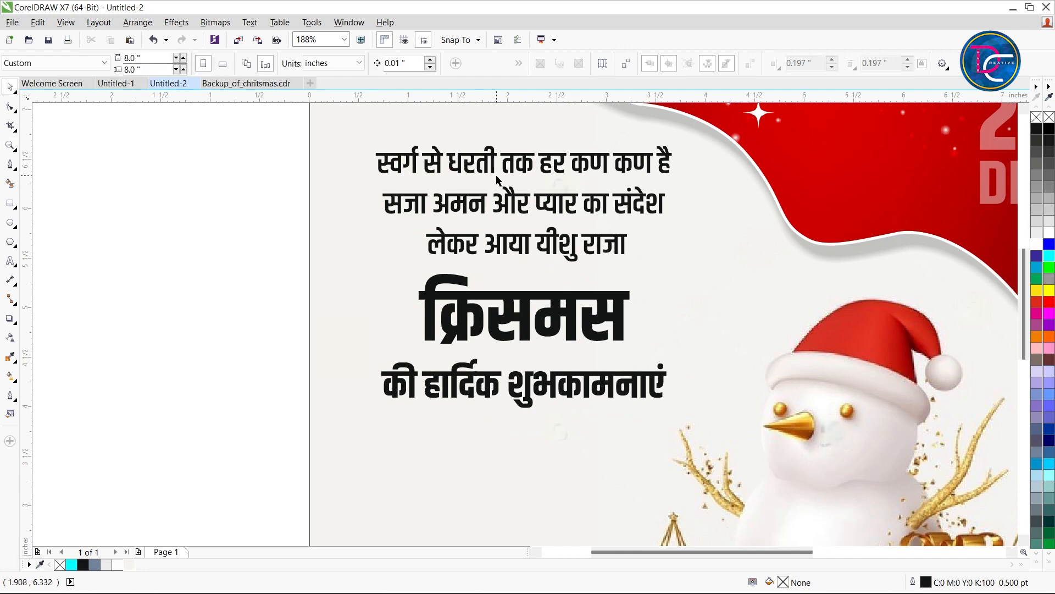
{"action": "scroll", "coordinate": [497, 179], "scroll_direction": "down", "scroll_amount": 2}
{"action": "left_click", "coordinate": [10, 203]}
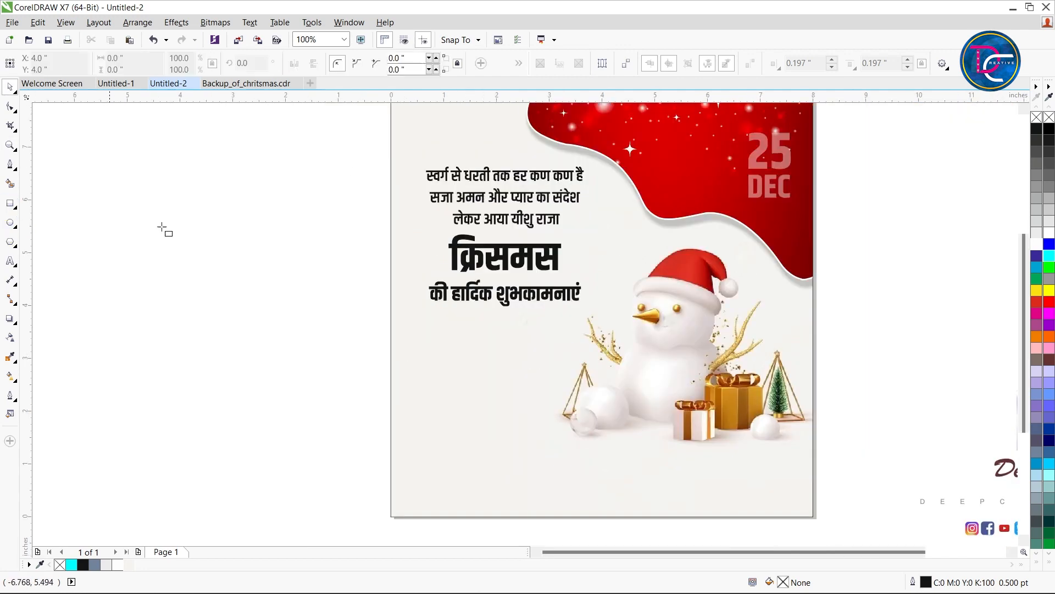
{"action": "left_click_drag", "start_coordinate": [412, 143], "coordinate": [499, 316]}
{"action": "key", "text": "space"}
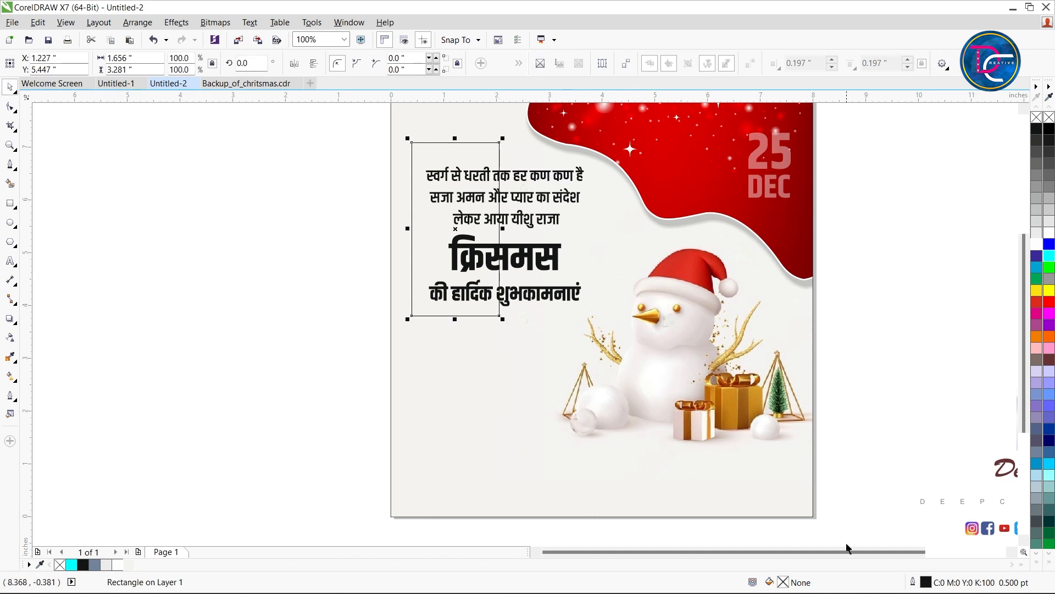
Set the rectangle's outline width to 4 pt and make the outline scale with the object
{"action": "double_click", "coordinate": [927, 583]}
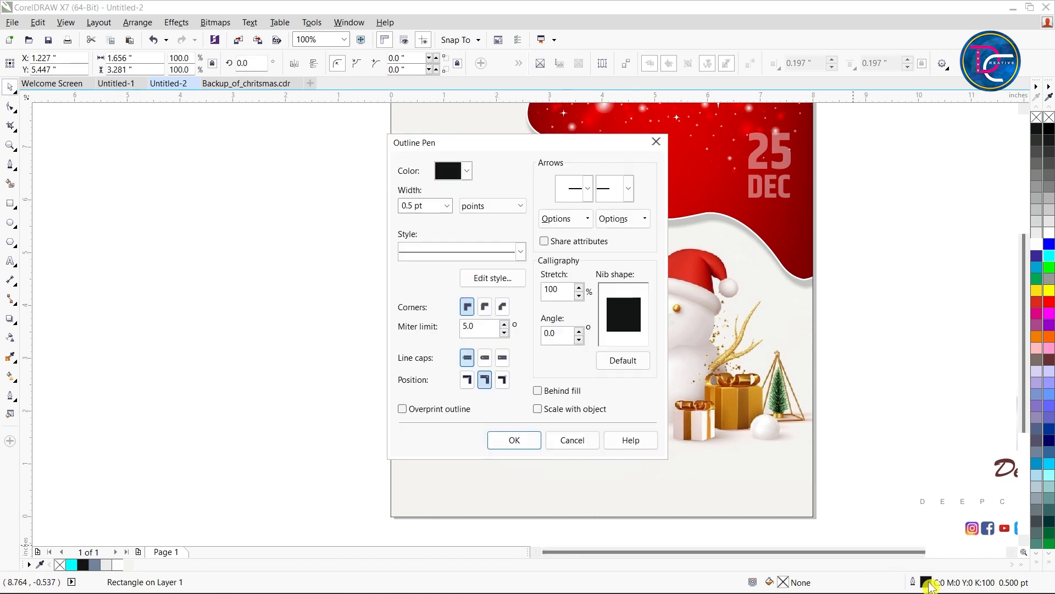
{"action": "left_click", "coordinate": [447, 206]}
{"action": "left_click", "coordinate": [427, 306]}
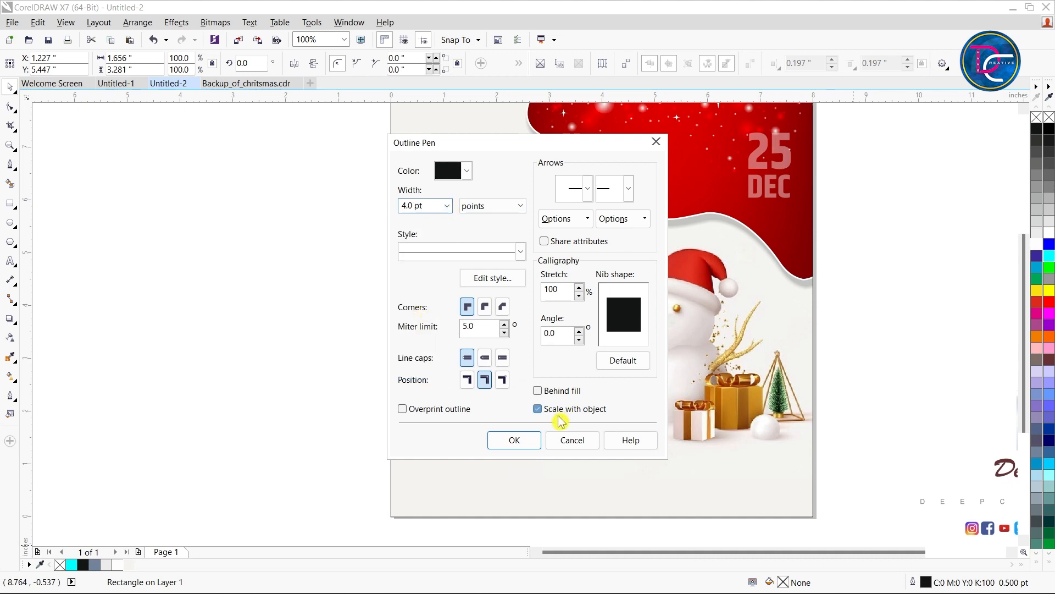
{"action": "left_click", "coordinate": [539, 409]}
{"action": "left_click", "coordinate": [516, 440]}
Nudge the rectangle slightly down to about Y 5.417 in and convert it to curves
{"action": "scroll", "coordinate": [473, 121], "scroll_direction": "up", "scroll_amount": 2}
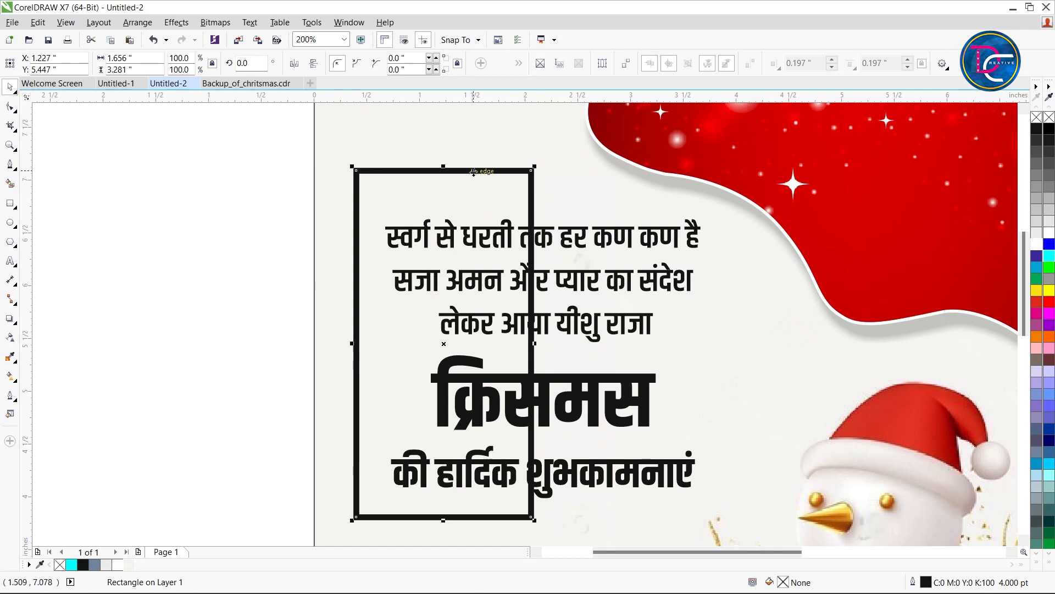
{"action": "scroll", "coordinate": [474, 171], "scroll_direction": "down", "scroll_amount": 2}
{"action": "key", "text": "ctrl+Down"}
{"action": "key", "text": "ctrl+Down"}
{"action": "key", "text": "ctrl+Down"}
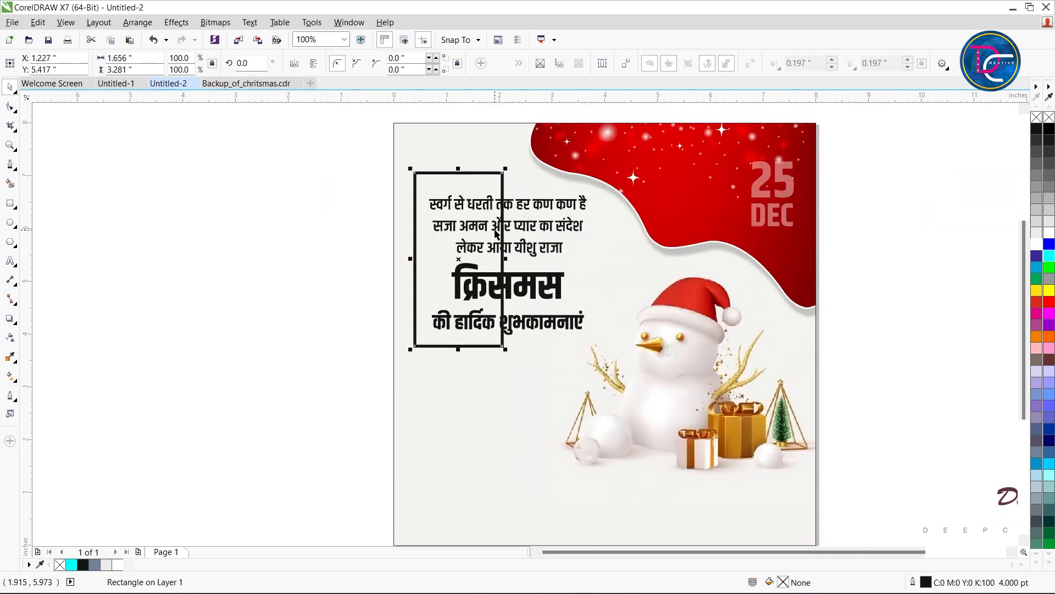
{"action": "key", "text": "ctrl+q"}
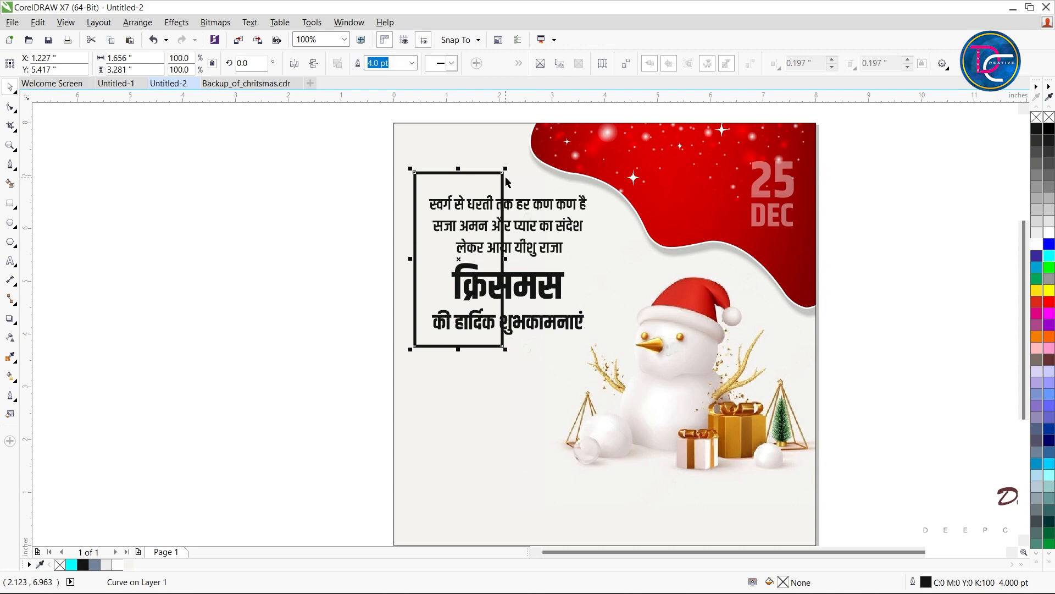
{"action": "scroll", "coordinate": [506, 181], "scroll_direction": "up", "scroll_amount": 2}
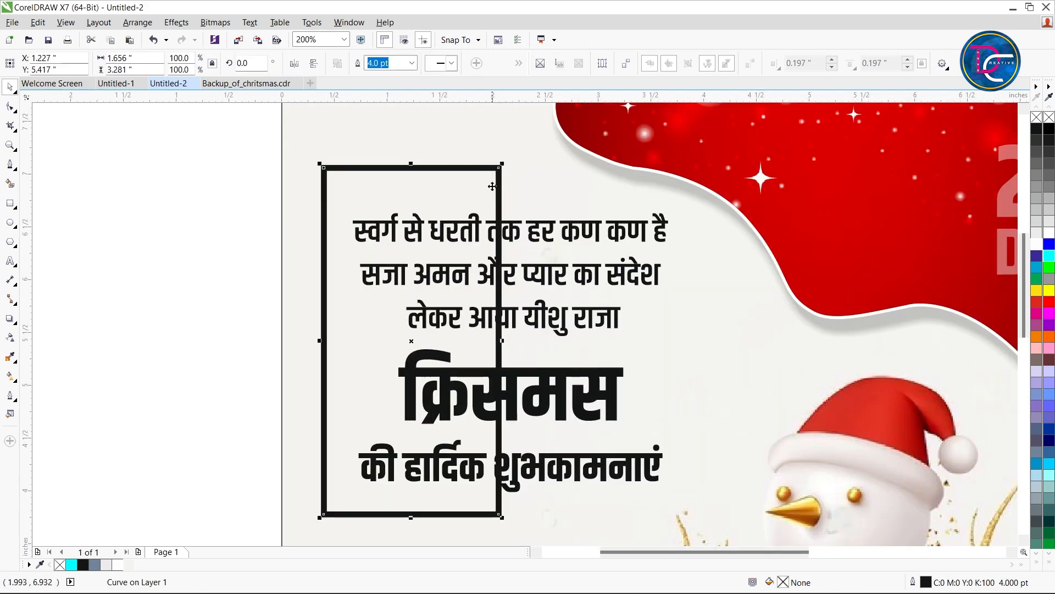
{"action": "scroll", "coordinate": [491, 208], "scroll_direction": "down", "scroll_amount": 4}
{"action": "left_click", "coordinate": [316, 252]}
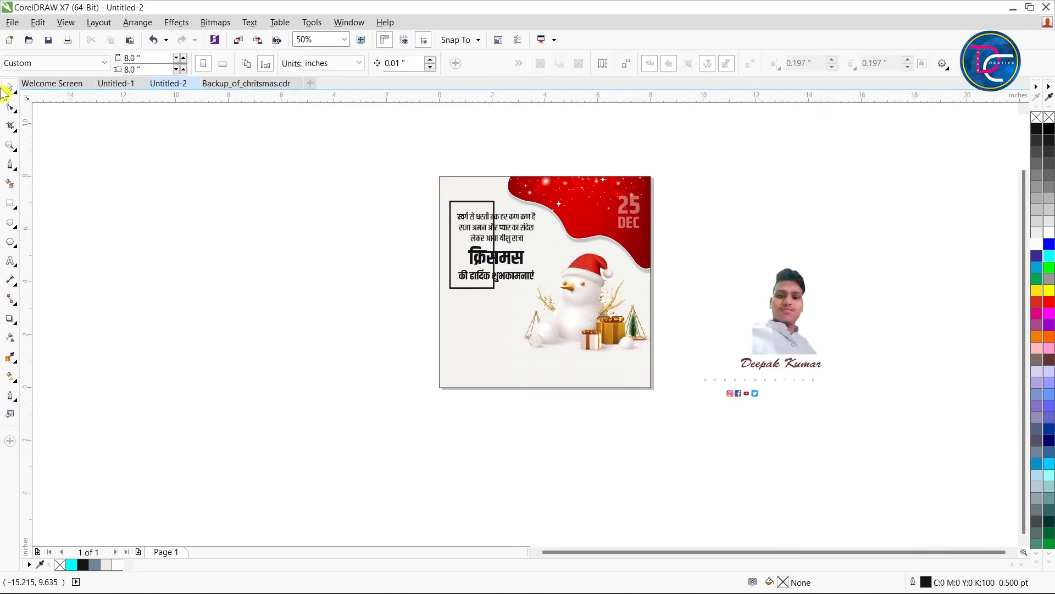
{"action": "scroll", "coordinate": [506, 213], "scroll_direction": "up", "scroll_amount": 2}
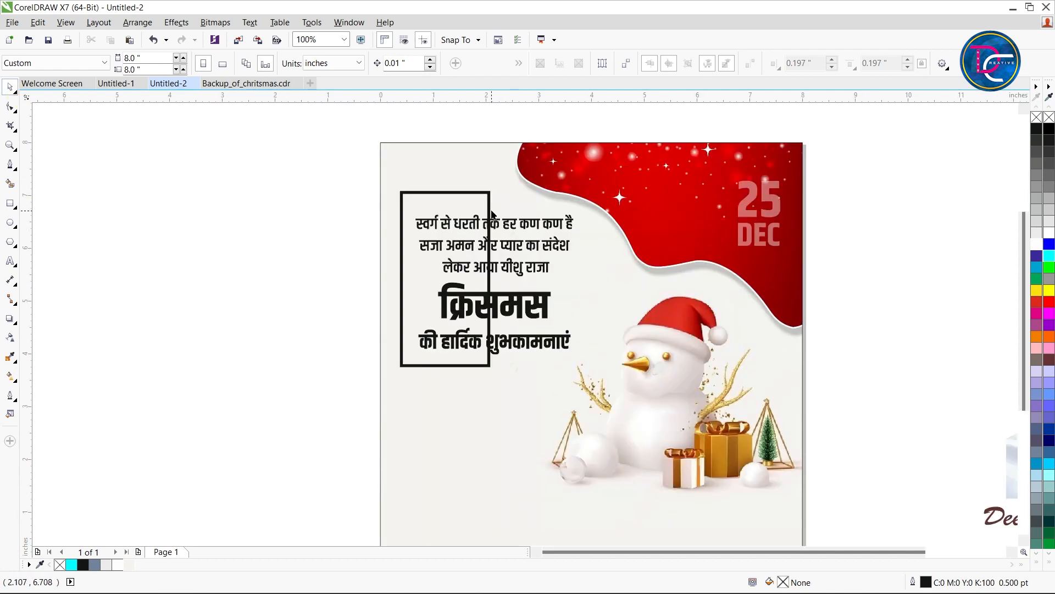
{"action": "key", "text": "super"}
{"action": "key", "text": "Escape"}
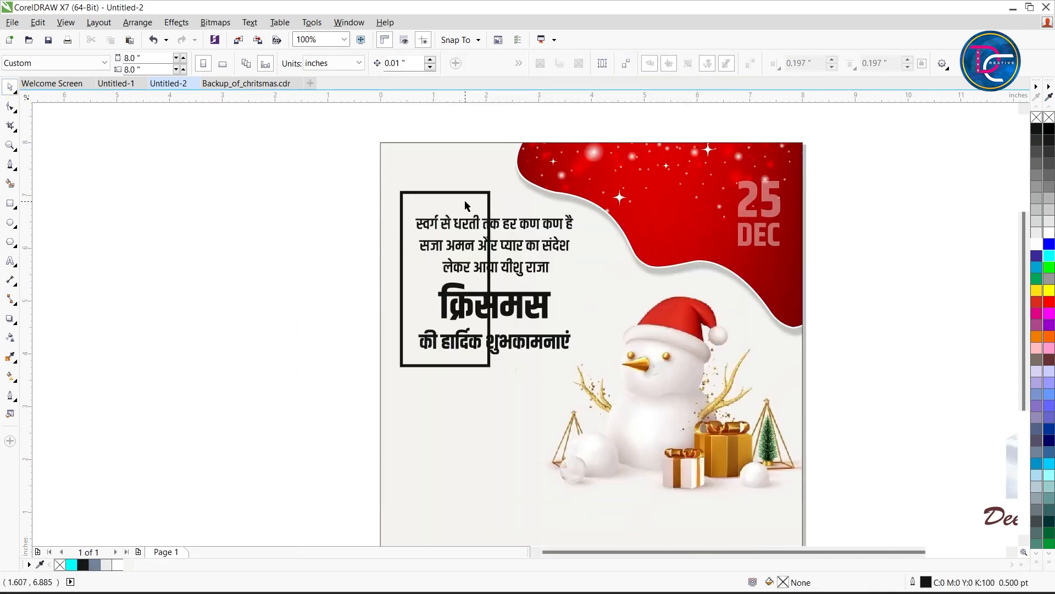
Add a node near the upper end and another near the lower end of the rectangle's right side
{"action": "scroll", "coordinate": [489, 206], "scroll_direction": "up", "scroll_amount": 4}
{"action": "left_click", "coordinate": [538, 194]}
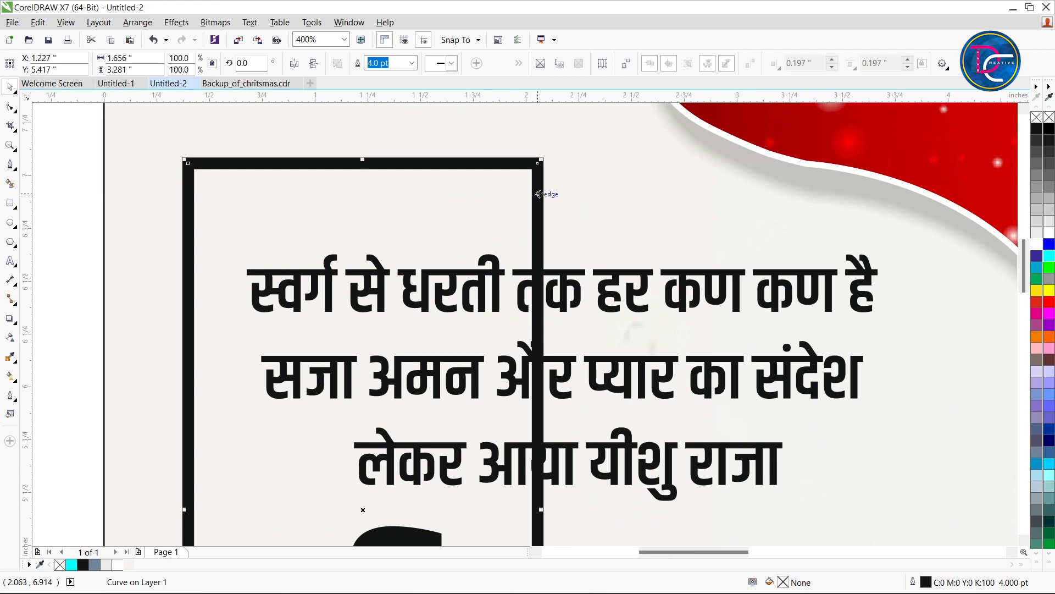
{"action": "scroll", "coordinate": [539, 193], "scroll_direction": "down", "scroll_amount": 2}
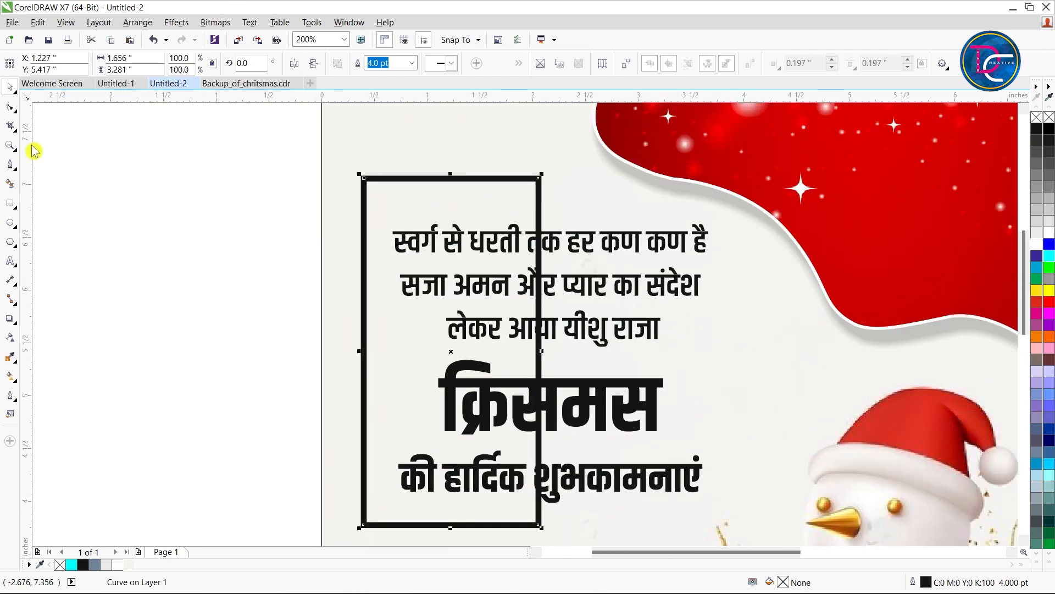
{"action": "left_click", "coordinate": [10, 106]}
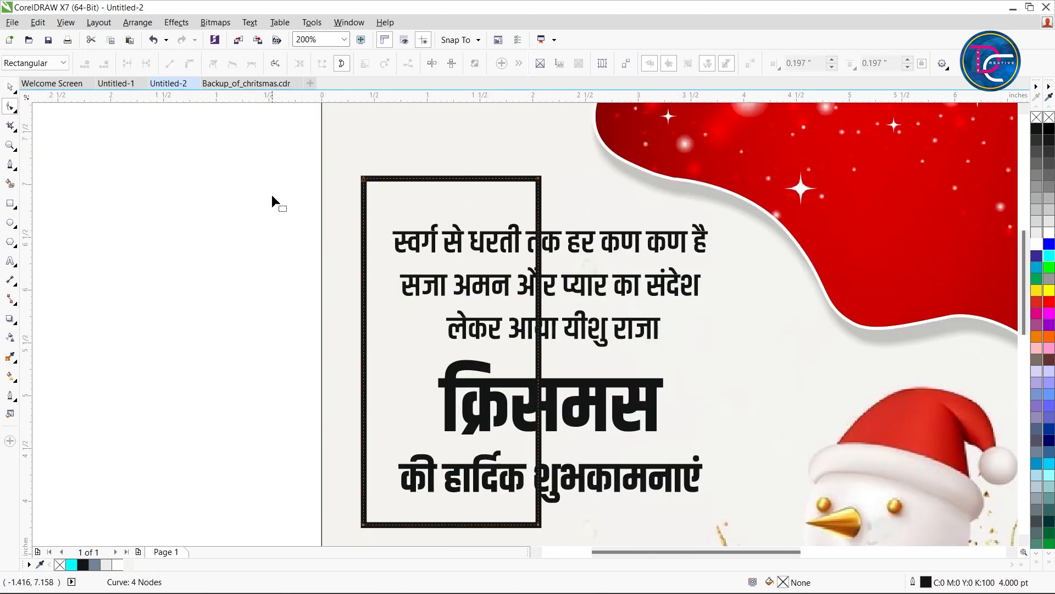
{"action": "double_click", "coordinate": [538, 212]}
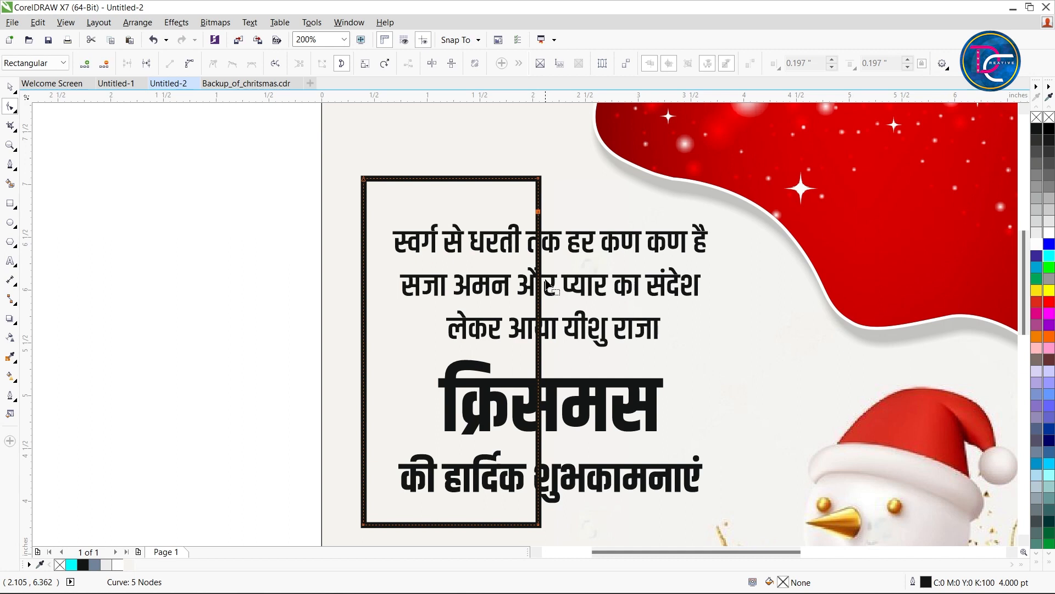
{"action": "left_click", "coordinate": [538, 503]}
Break the curve apart at both added nodes and delete the segment between them, leaving the frame open behind the text
{"action": "right_click", "coordinate": [539, 503]}
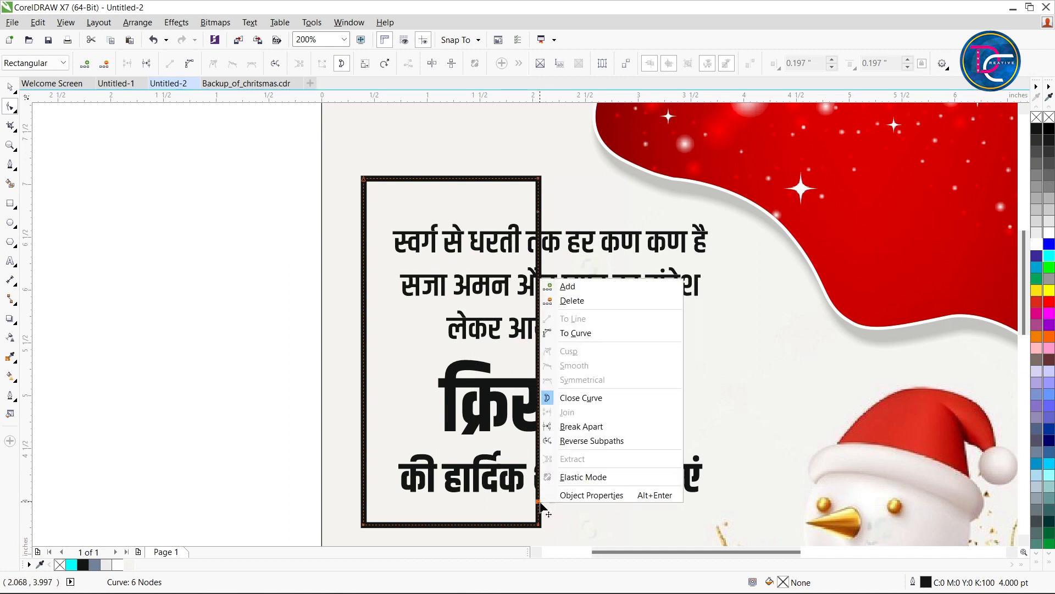
{"action": "left_click", "coordinate": [582, 427]}
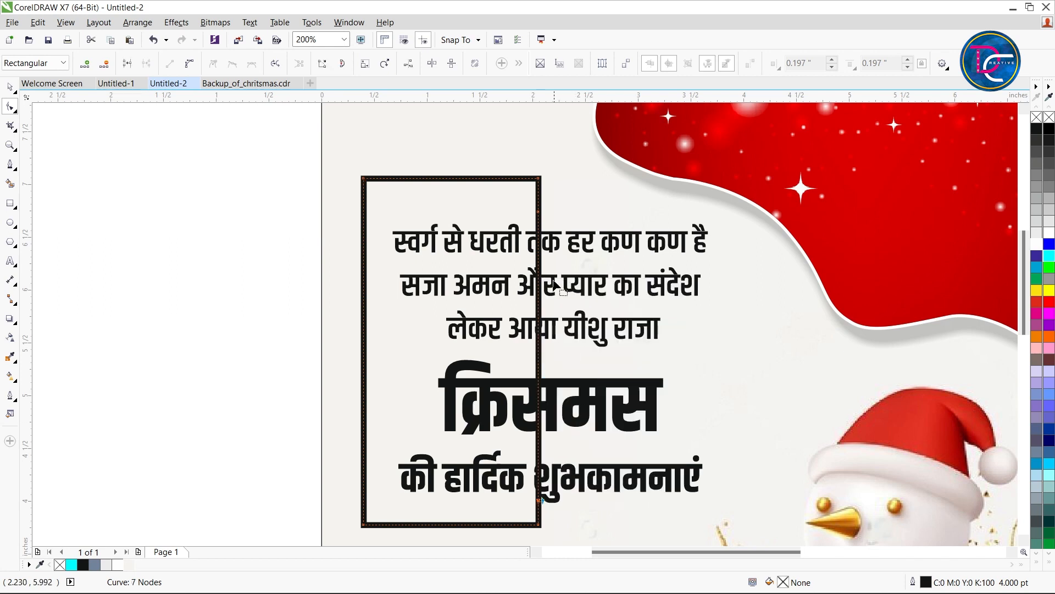
{"action": "right_click", "coordinate": [538, 212]}
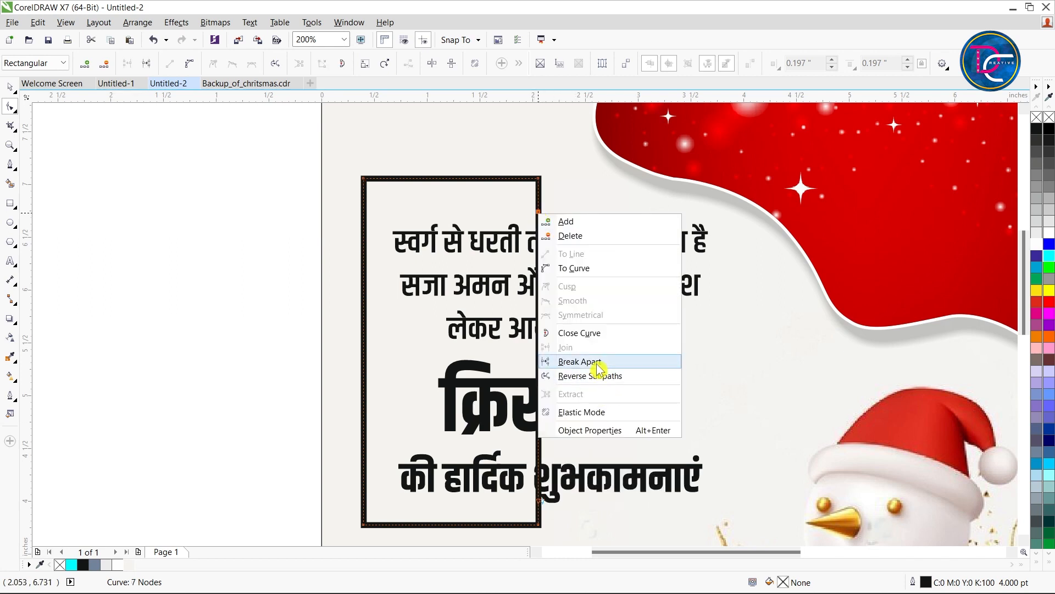
{"action": "left_click", "coordinate": [580, 362]}
{"action": "left_click", "coordinate": [72, 172]}
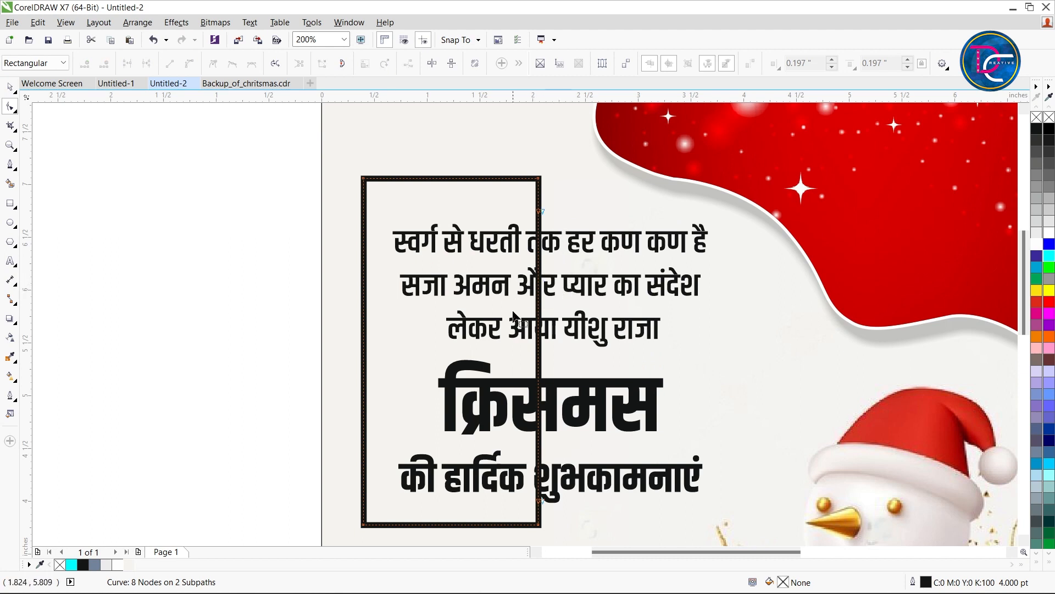
{"action": "left_click", "coordinate": [540, 500]}
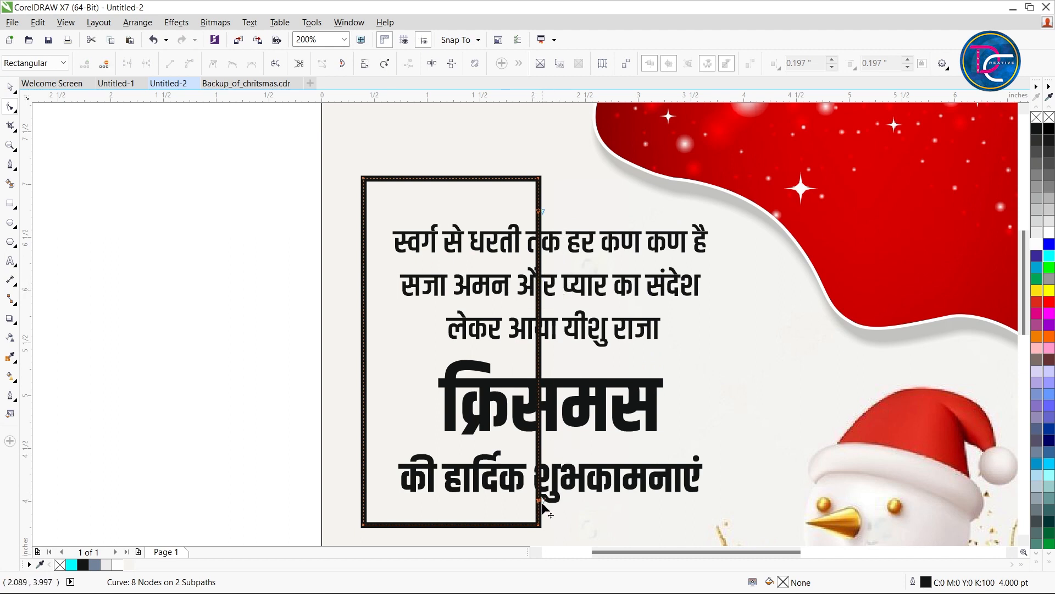
{"action": "left_click", "coordinate": [538, 387]}
{"action": "key", "text": "Delete"}
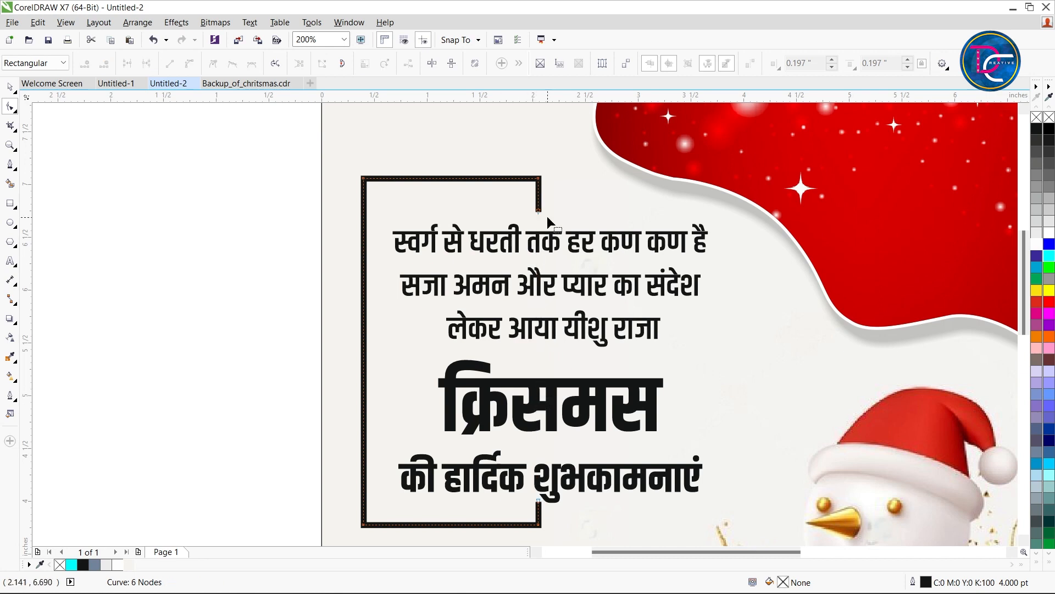
Nudge the open frame slightly down and right, to about X 1.257 in and Y 5.357 in
{"action": "key", "text": "space"}
{"action": "key", "text": "Down"}
{"action": "key", "text": "Down"}
{"action": "key", "text": "Down"}
{"action": "key", "text": "Down"}
{"action": "key", "text": "Down"}
{"action": "key", "text": "Down"}
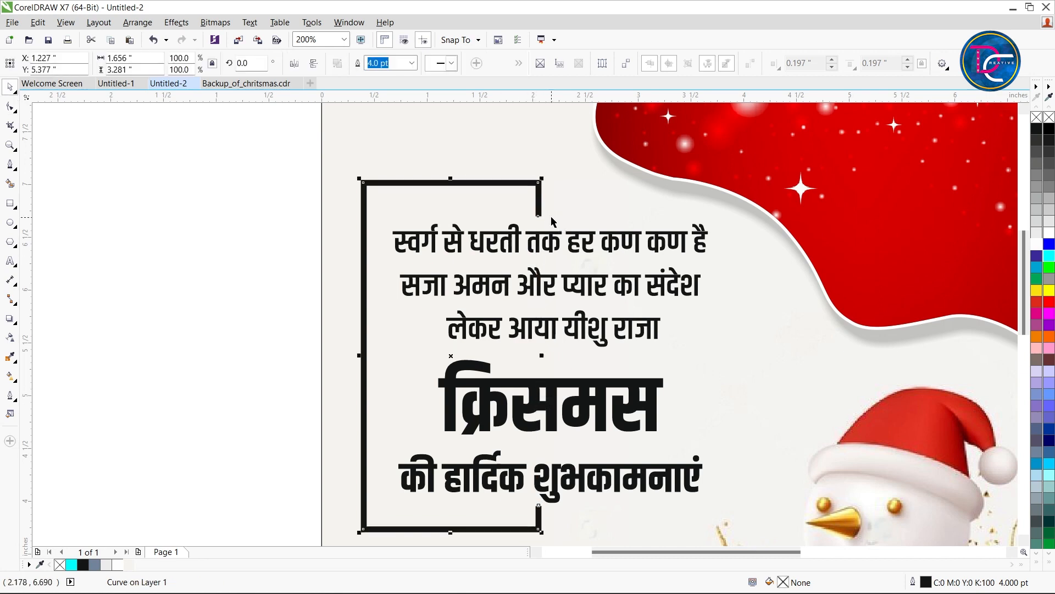
{"action": "key", "text": "Right"}
{"action": "key", "text": "Right"}
{"action": "key", "text": "Right"}
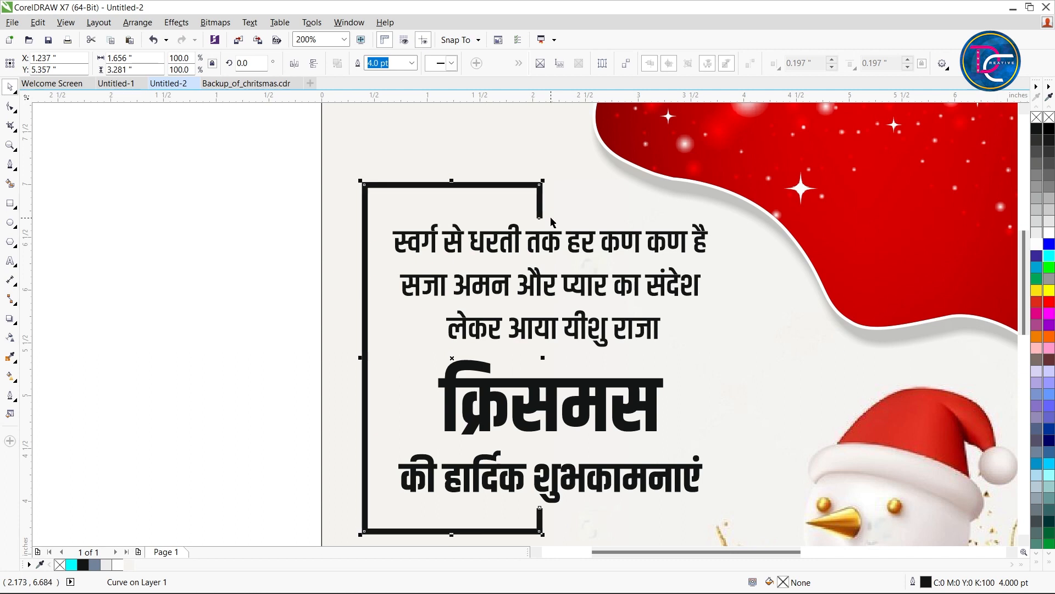
Colour the open frame's outline dark red (C:6 M:100 Y:90 K:31)
{"action": "scroll", "coordinate": [348, 226], "scroll_direction": "down", "scroll_amount": 2}
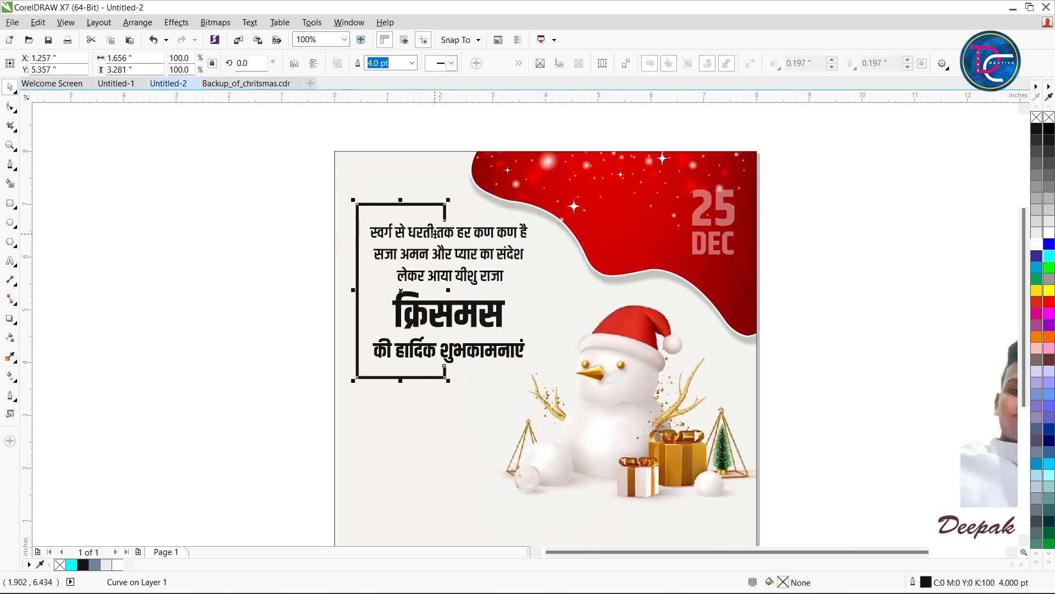
{"action": "right_click", "coordinate": [1038, 305]}
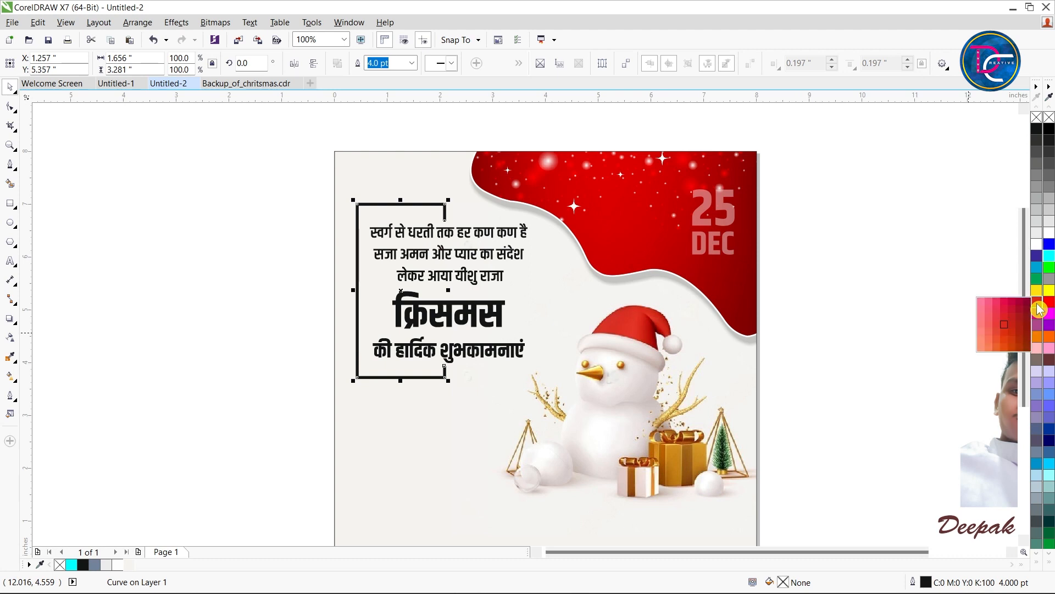
{"action": "left_click", "coordinate": [773, 219]}
Fill the three-line Hindi verse with dark green
{"action": "left_click", "coordinate": [483, 237]}
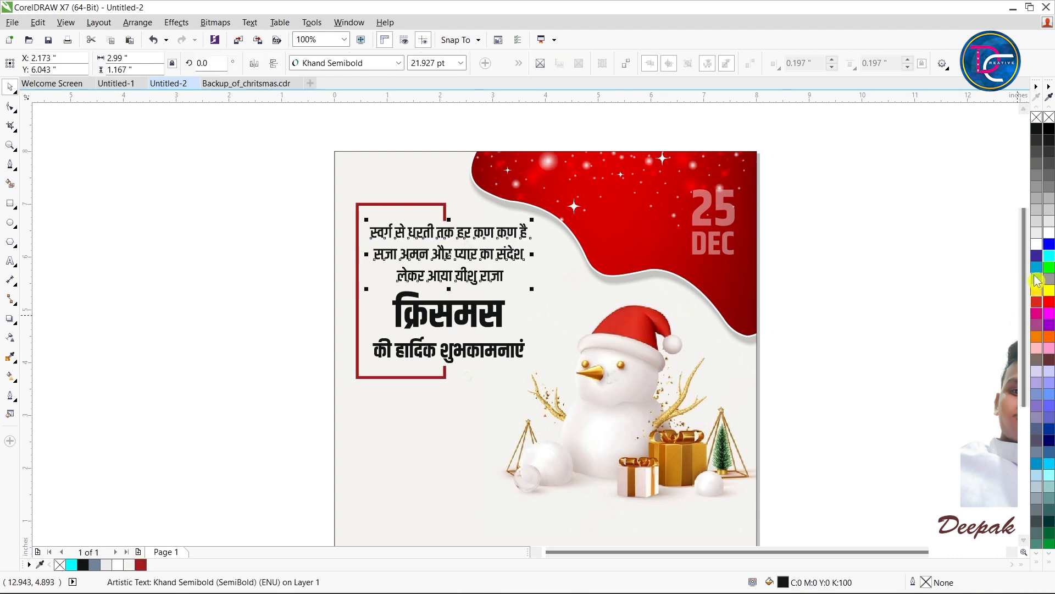
{"action": "left_click_drag", "start_coordinate": [1035, 277], "coordinate": [1019, 325]}
{"action": "left_click", "coordinate": [822, 253]}
Nudge the की हार्दिक शुभकामनाएं line up towards the क्रिसमस heading, to about Y 4.3 in
{"action": "left_click", "coordinate": [465, 315]}
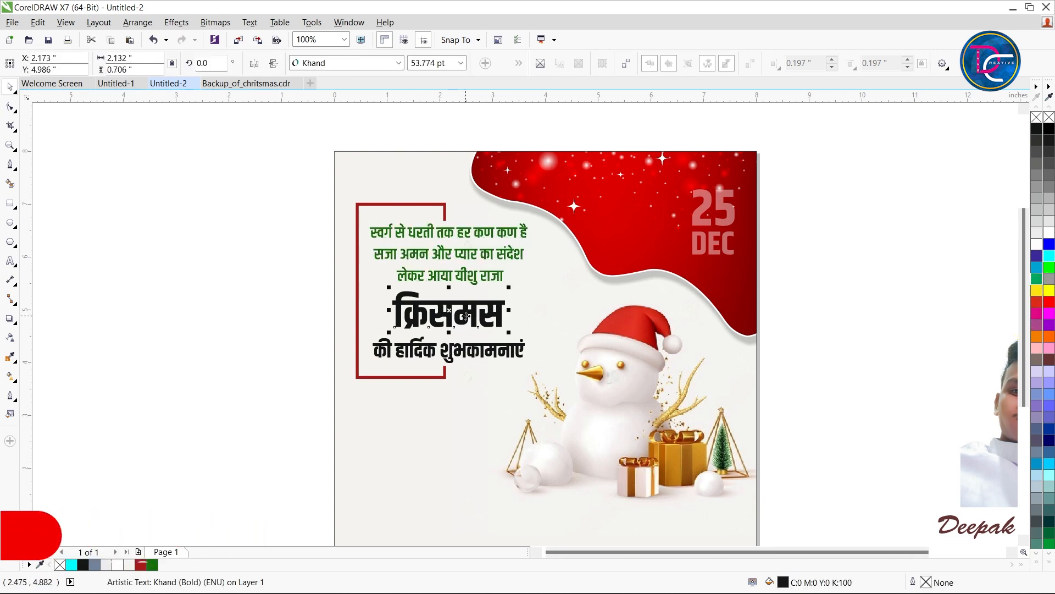
{"action": "left_click", "coordinate": [482, 354]}
{"action": "scroll", "coordinate": [454, 346], "scroll_direction": "up", "scroll_amount": 1}
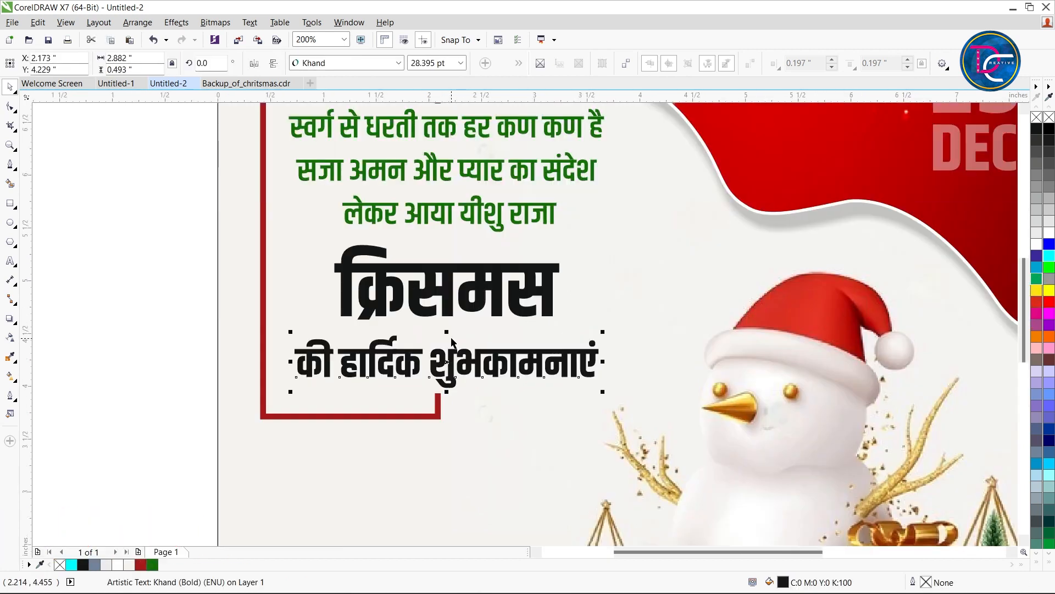
{"action": "key", "text": "Up"}
{"action": "key", "text": "Up"}
{"action": "key", "text": "Up"}
{"action": "key", "text": "Up"}
{"action": "key", "text": "Up"}
{"action": "key", "text": "Up"}
{"action": "key", "text": "Up"}
{"action": "key", "text": "Up"}
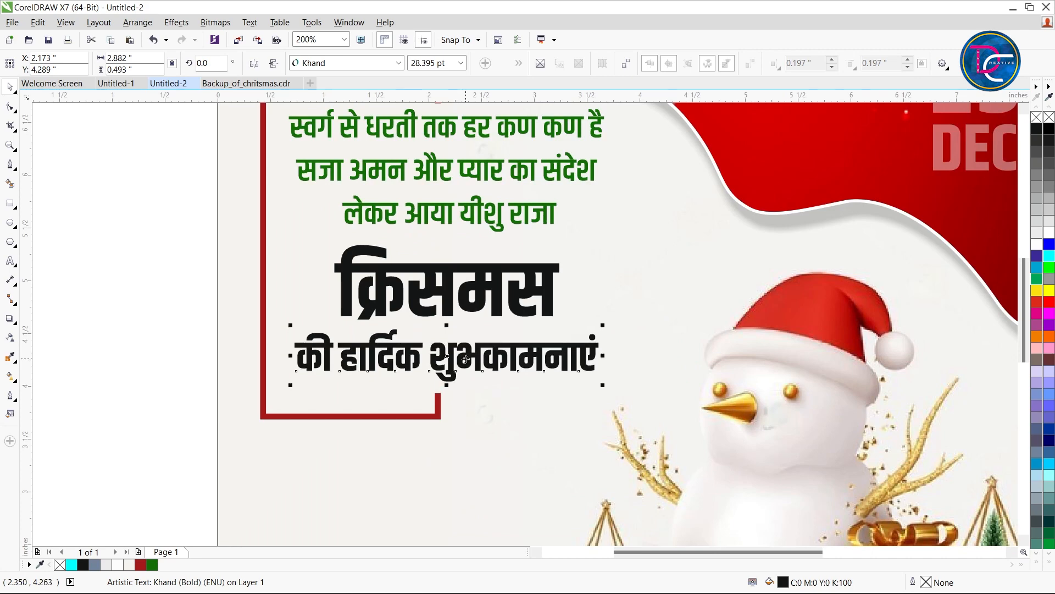
{"action": "key", "text": "Down"}
Give the क्रिसमस and की हार्दिक शुभकामनाएं lines a 4 pt white outline
{"action": "left_click", "coordinate": [449, 311], "text": "shift"}
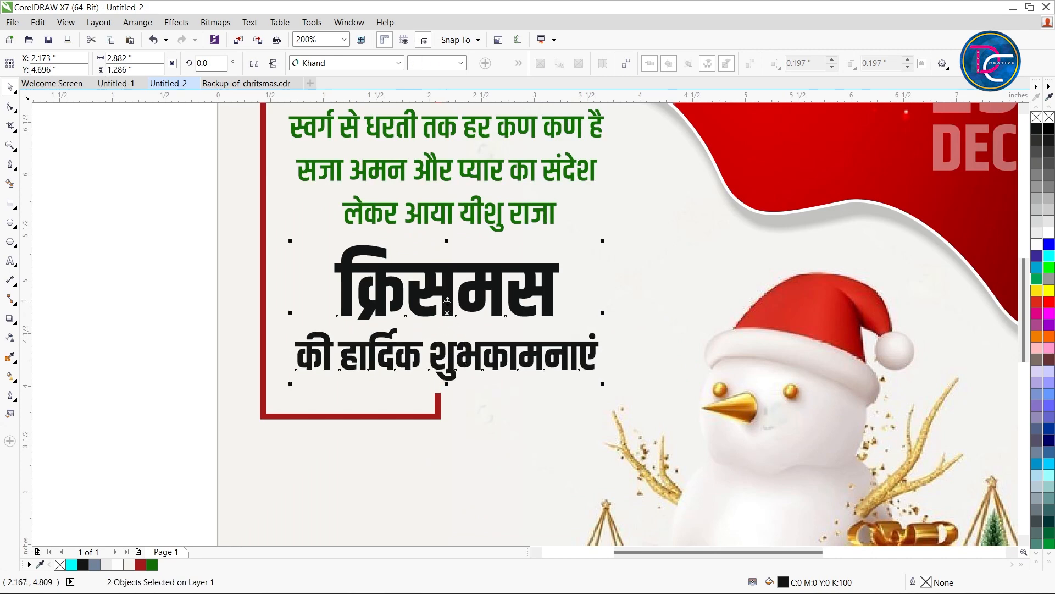
{"action": "double_click", "coordinate": [940, 582]}
{"action": "left_click", "coordinate": [447, 206]}
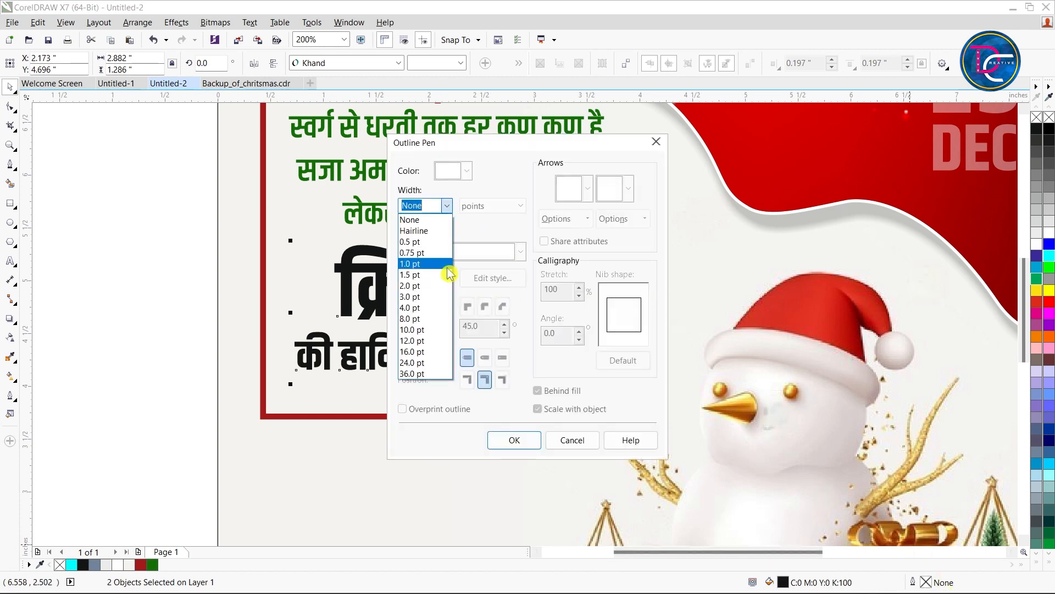
{"action": "left_click", "coordinate": [431, 308]}
{"action": "left_click", "coordinate": [514, 440]}
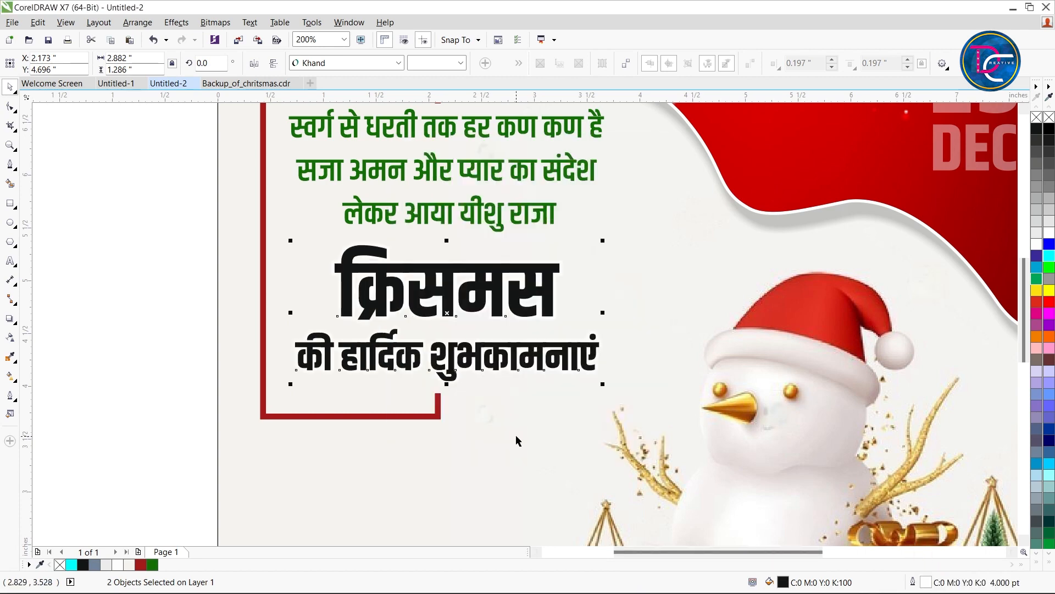
Apply the Flat Bottom Left drop shadow preset to the क्रिसमस and की हार्दिक शुभकामनाएं lines
{"action": "left_click", "coordinate": [11, 320]}
{"action": "left_click", "coordinate": [75, 318]}
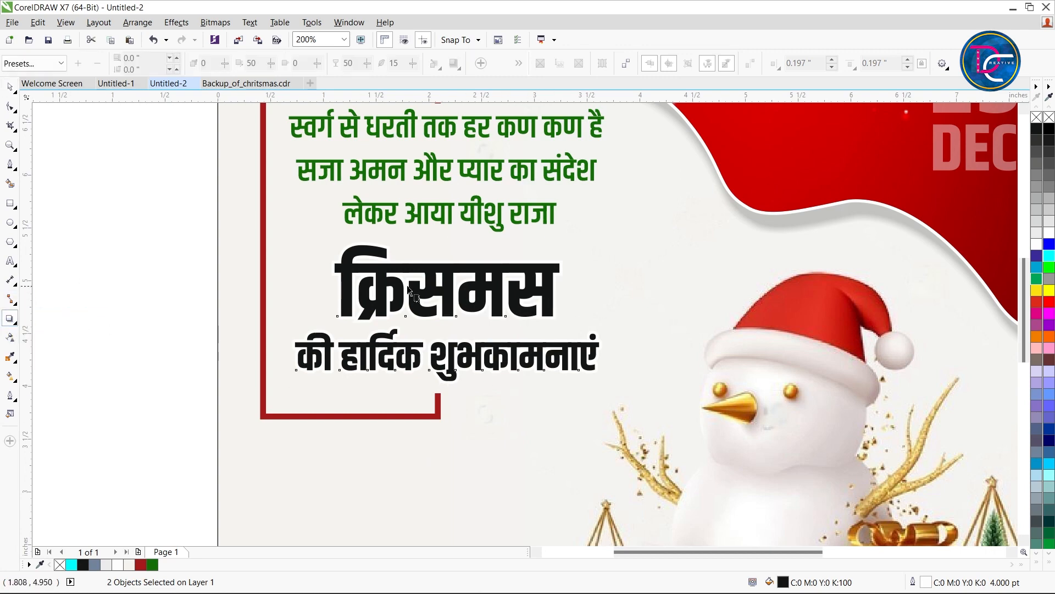
{"action": "left_click_drag", "start_coordinate": [456, 316], "coordinate": [589, 379]}
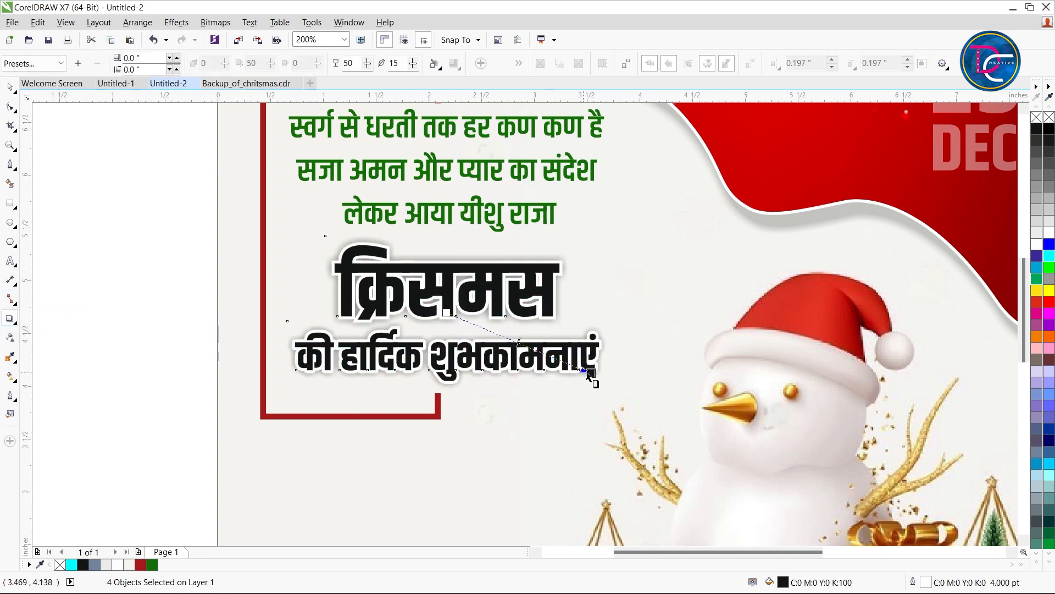
{"action": "key", "text": "ctrl+z"}
{"action": "left_click", "coordinate": [33, 63]}
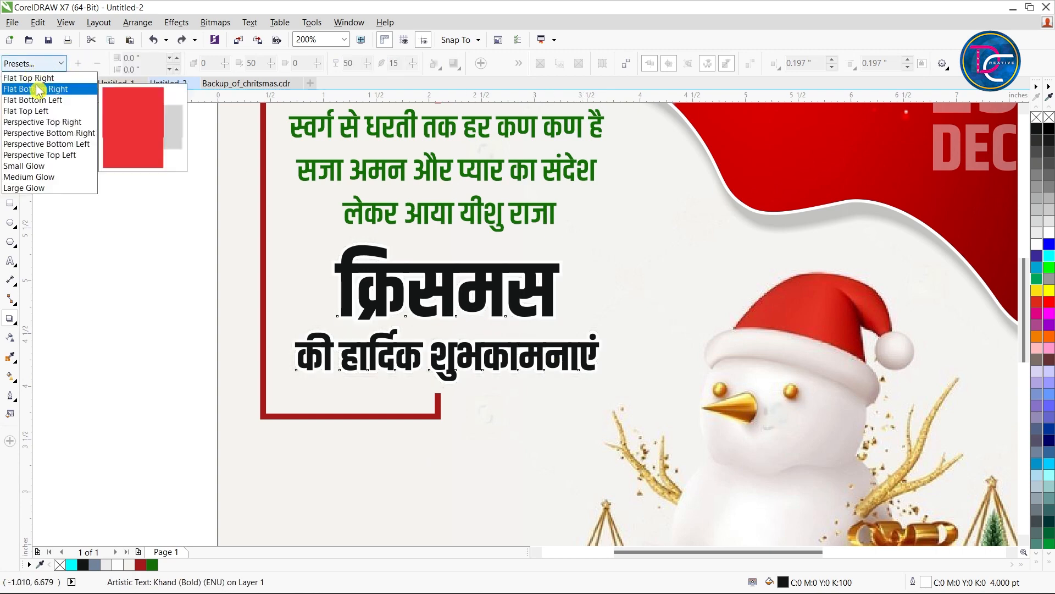
{"action": "left_click", "coordinate": [33, 100]}
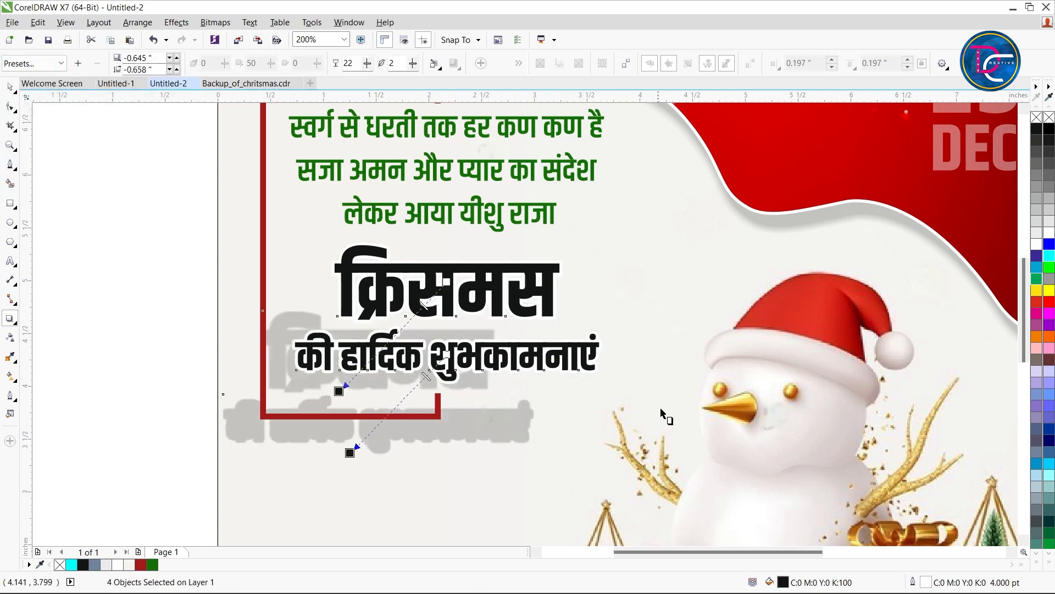
Offset the क्रिसमस shadow to about 0.015, -0.015 in and the lower line's shadow to about 0.009, -0.012 in
{"action": "left_click_drag", "start_coordinate": [339, 391], "coordinate": [491, 327]}
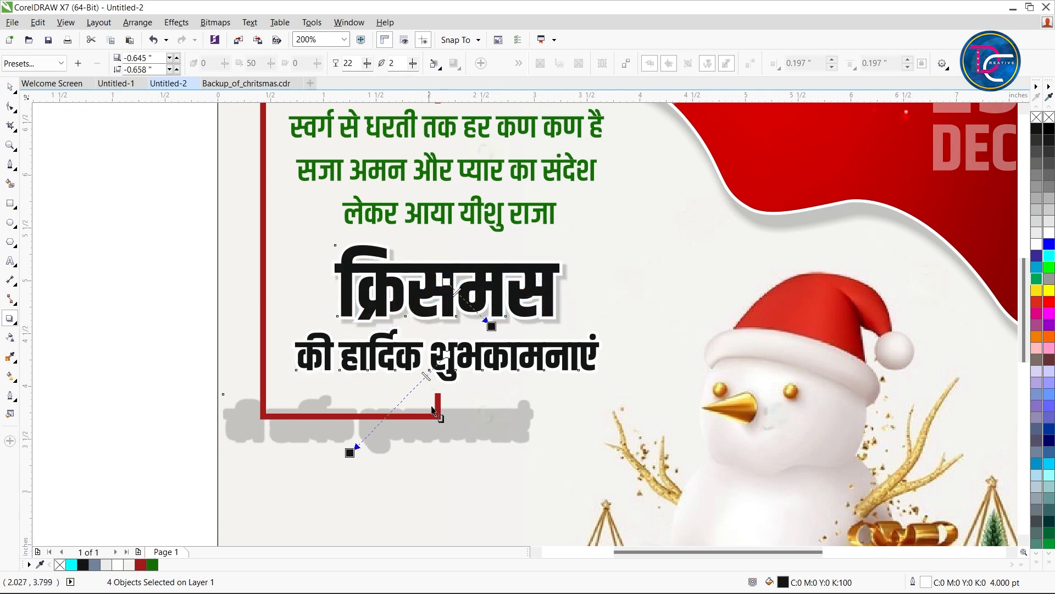
{"action": "left_click_drag", "start_coordinate": [351, 451], "coordinate": [464, 387]}
{"action": "scroll", "coordinate": [477, 403], "scroll_direction": "up", "scroll_amount": 2}
{"action": "left_click", "coordinate": [487, 423]}
{"action": "left_click", "coordinate": [447, 384]}
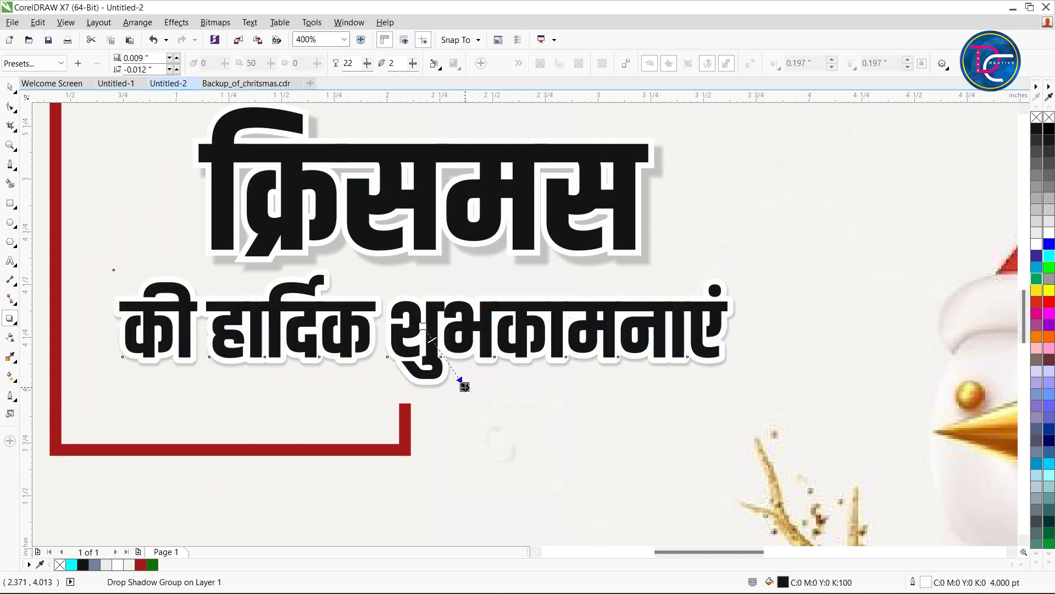
{"action": "left_click", "coordinate": [483, 243]}
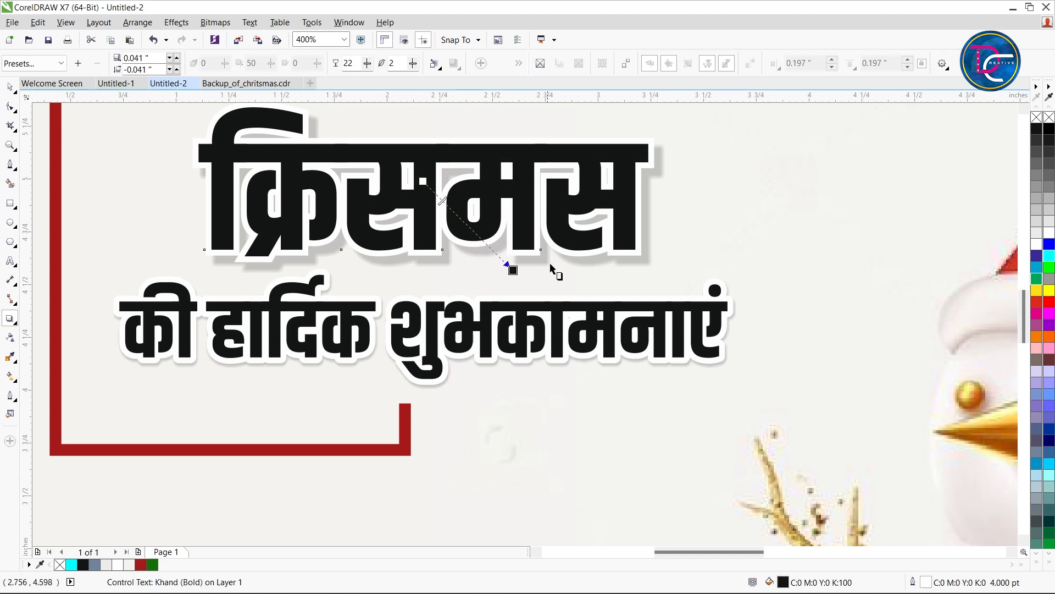
{"action": "left_click_drag", "start_coordinate": [513, 270], "coordinate": [506, 264]}
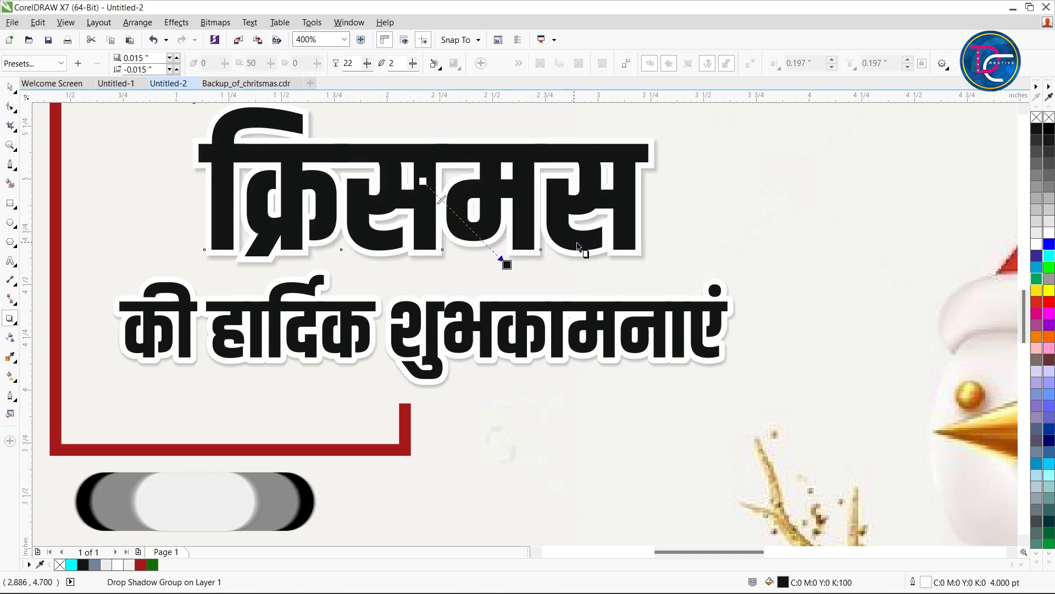
{"action": "key", "text": "space"}
Set the outline width of both shadowed greeting lines to 1.0 pt
{"action": "left_click", "coordinate": [556, 343], "text": "shift"}
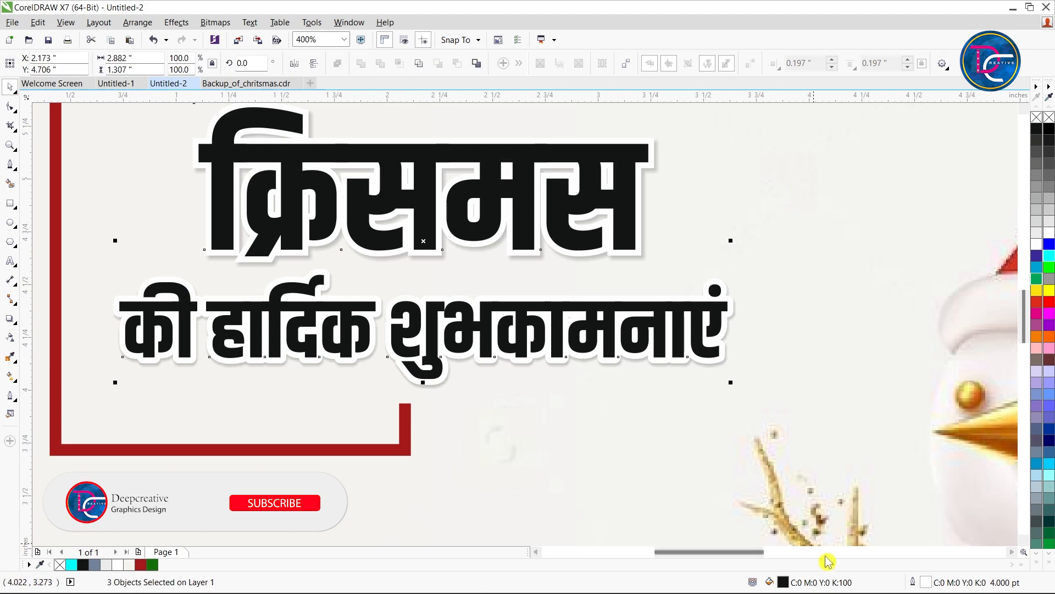
{"action": "double_click", "coordinate": [964, 590]}
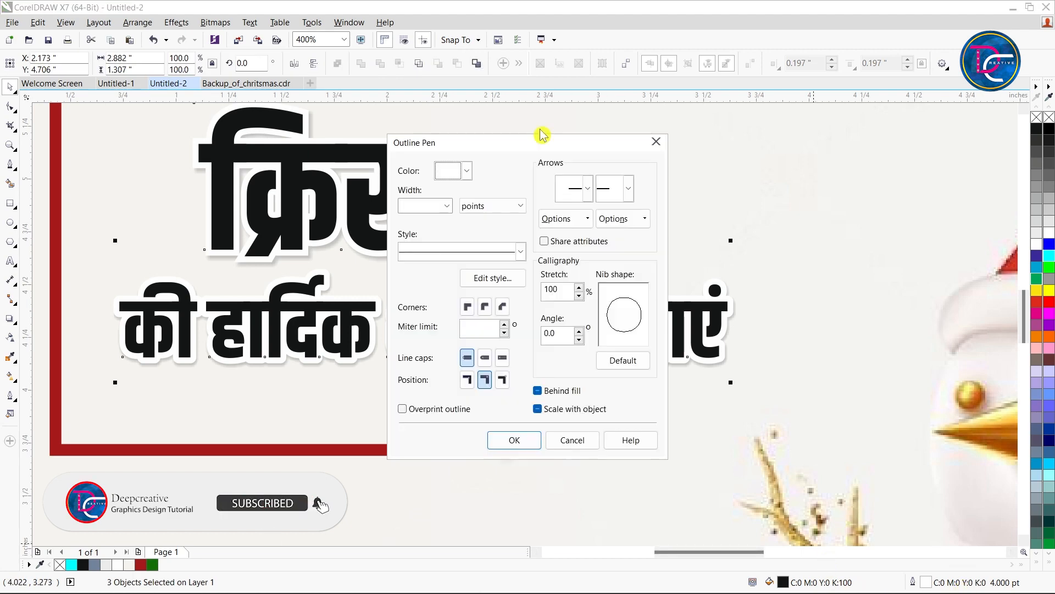
{"action": "left_click", "coordinate": [446, 205]}
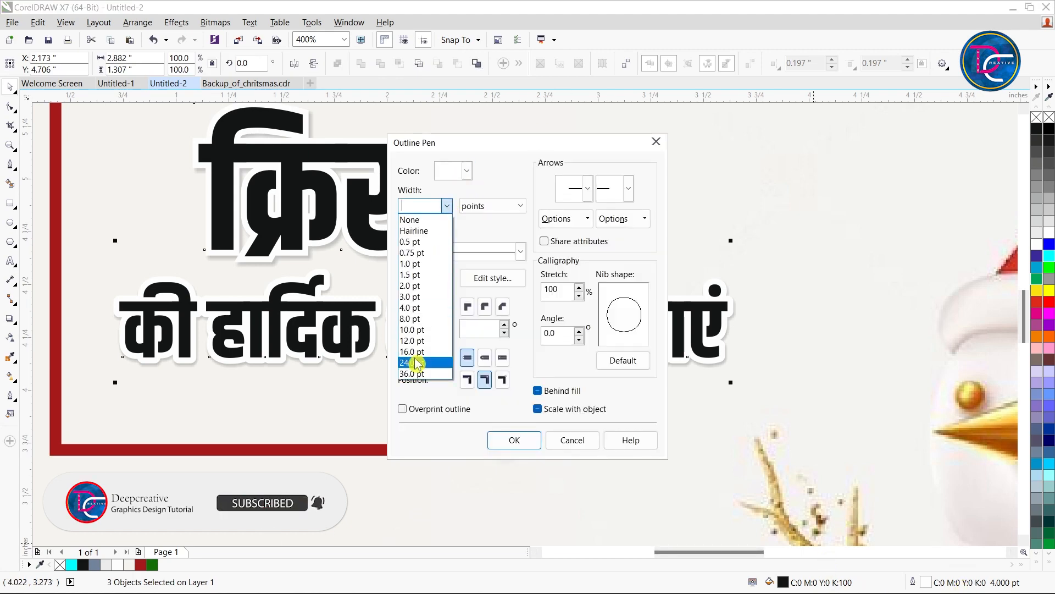
{"action": "left_click", "coordinate": [412, 264]}
{"action": "left_click", "coordinate": [514, 441]}
{"action": "scroll", "coordinate": [494, 418], "scroll_direction": "down", "scroll_amount": 5}
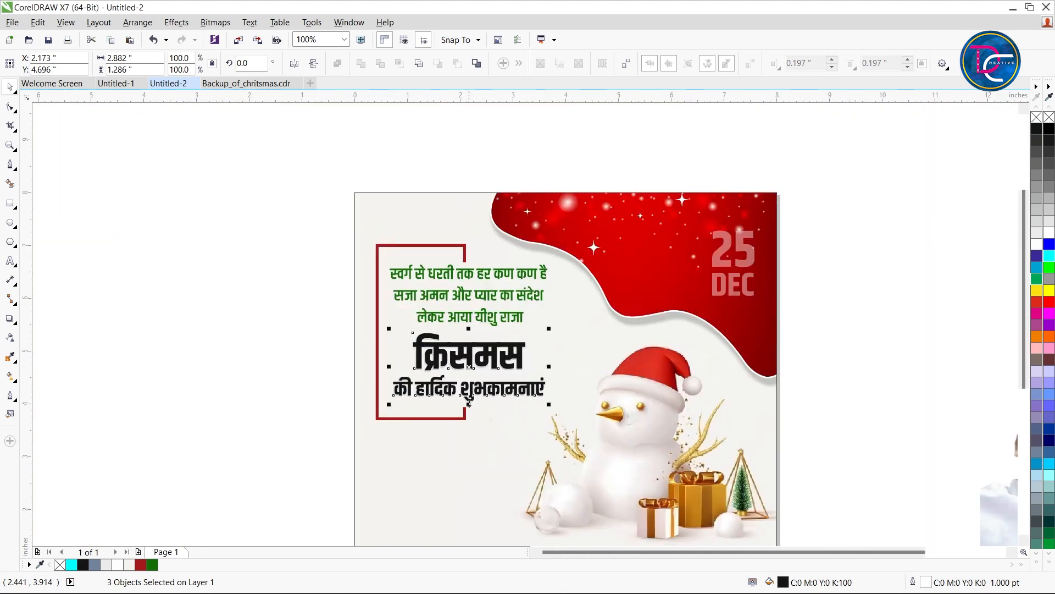
{"action": "key", "text": "Escape"}
Place a copy of the red wavy PowerClip shape outside the page and extract its starry red image from the frame
{"action": "left_click", "coordinate": [670, 216]}
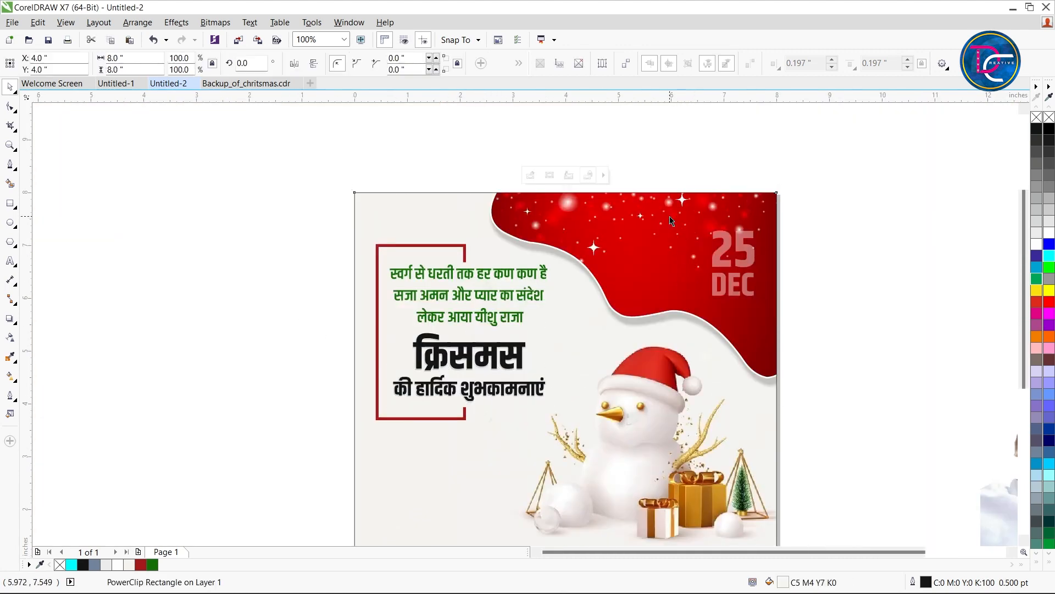
{"action": "left_click", "coordinate": [671, 220], "text": "ctrl"}
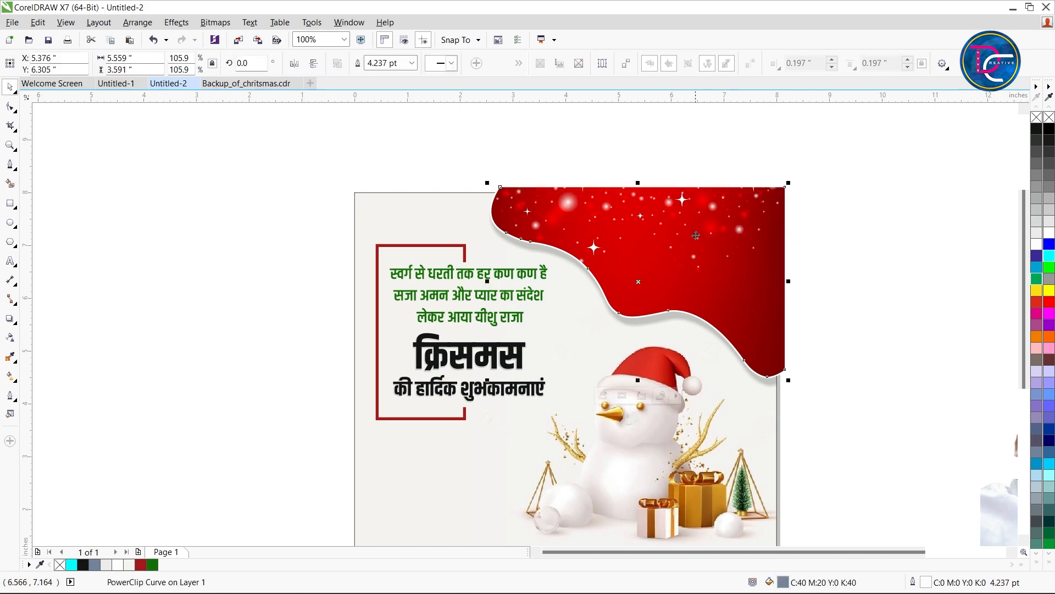
{"action": "left_click_drag", "start_coordinate": [629, 238], "coordinate": [791, 200]}
{"action": "key", "text": "ctrl+z"}
{"action": "left_click_drag", "start_coordinate": [748, 238], "coordinate": [246, 215]}
{"action": "right_click", "coordinate": [199, 228]}
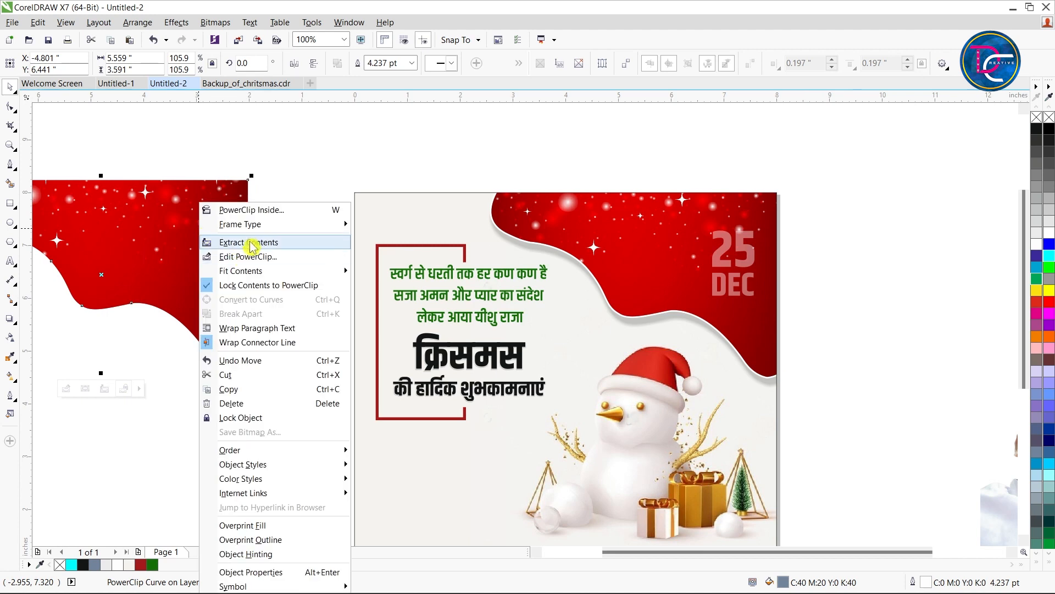
{"action": "left_click", "coordinate": [236, 239]}
{"action": "left_click_drag", "start_coordinate": [220, 192], "coordinate": [268, 237]}
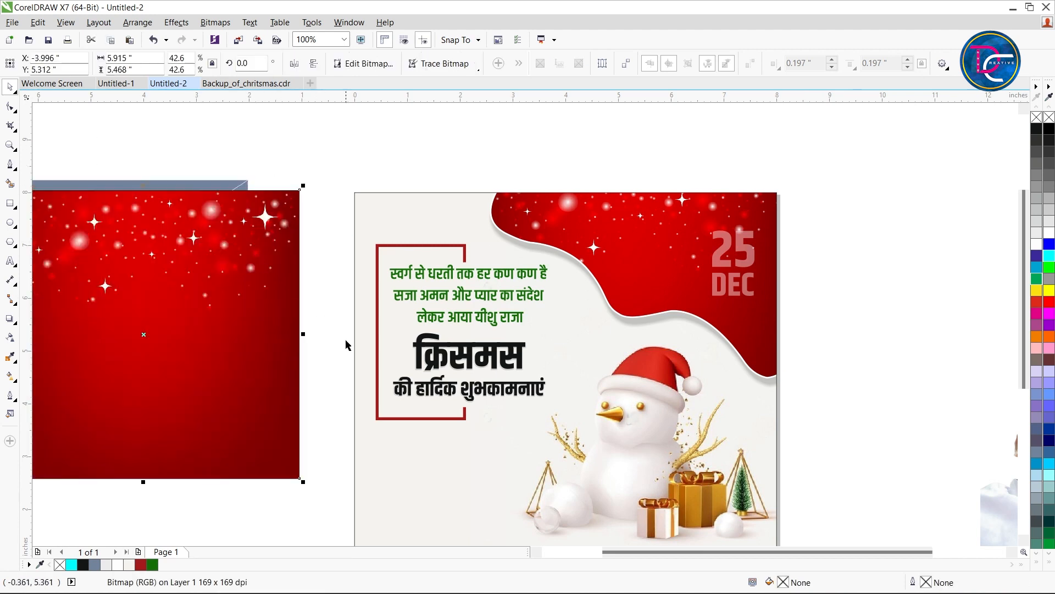
PowerClip the extracted starry red image inside the क्रिसमस heading
{"action": "key", "text": "alt+c"}
{"action": "key", "text": "w"}
{"action": "key", "text": "p"}
{"action": "left_click", "coordinate": [468, 354]}
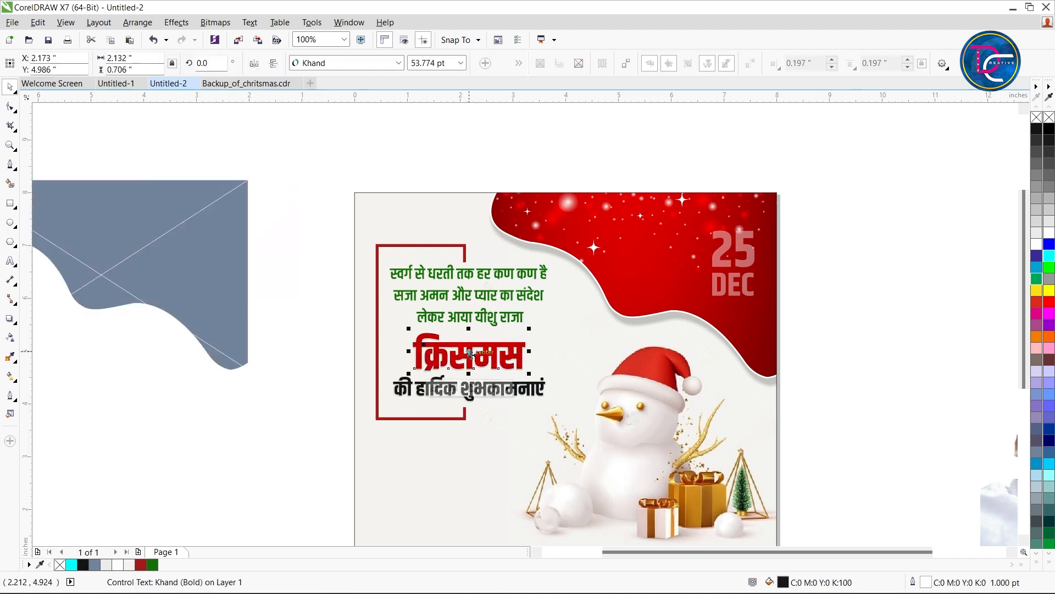
Scale the image clipped in the क्रिसमस heading to about 2.412 × 2.23 in and lower it to about Y 4.507 in
{"action": "left_click", "coordinate": [471, 355], "text": "ctrl"}
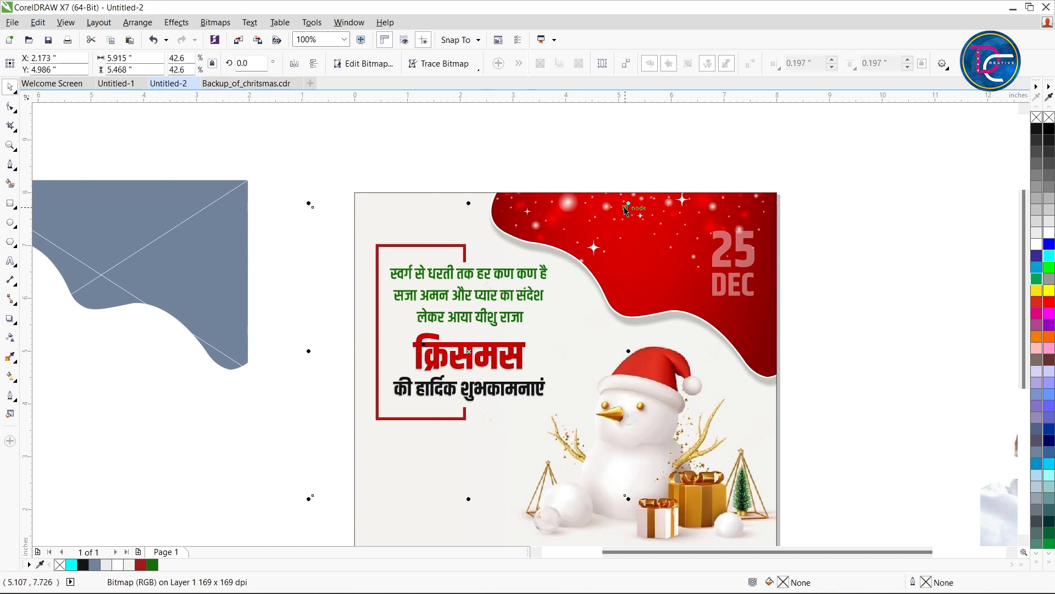
{"action": "left_click_drag", "start_coordinate": [628, 204], "coordinate": [602, 287]}
{"action": "key", "text": "F2"}
{"action": "left_click_drag", "start_coordinate": [286, 254], "coordinate": [639, 466]}
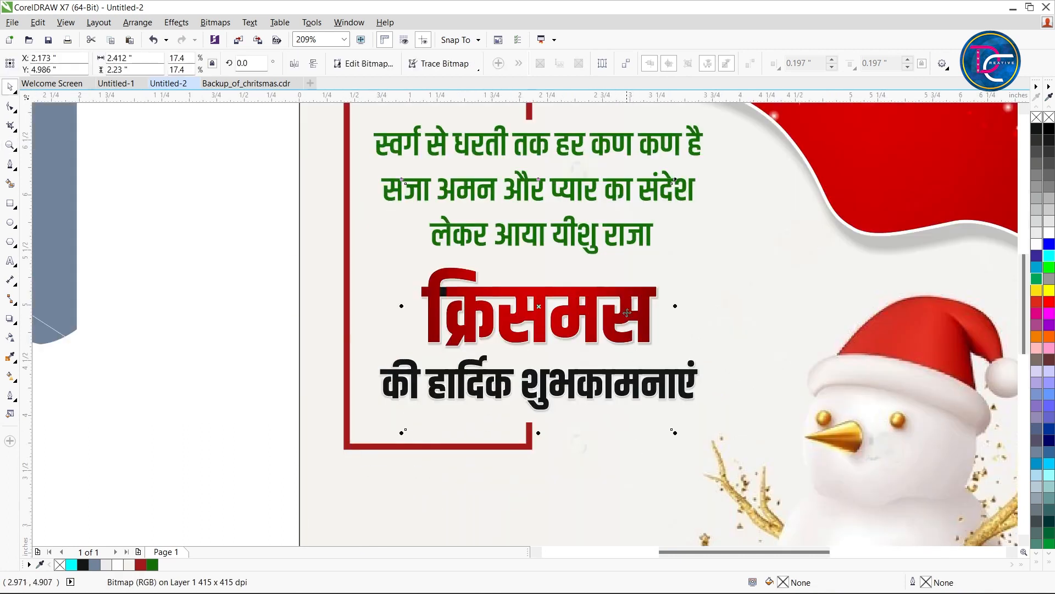
{"action": "left_click_drag", "start_coordinate": [627, 307], "coordinate": [624, 333]}
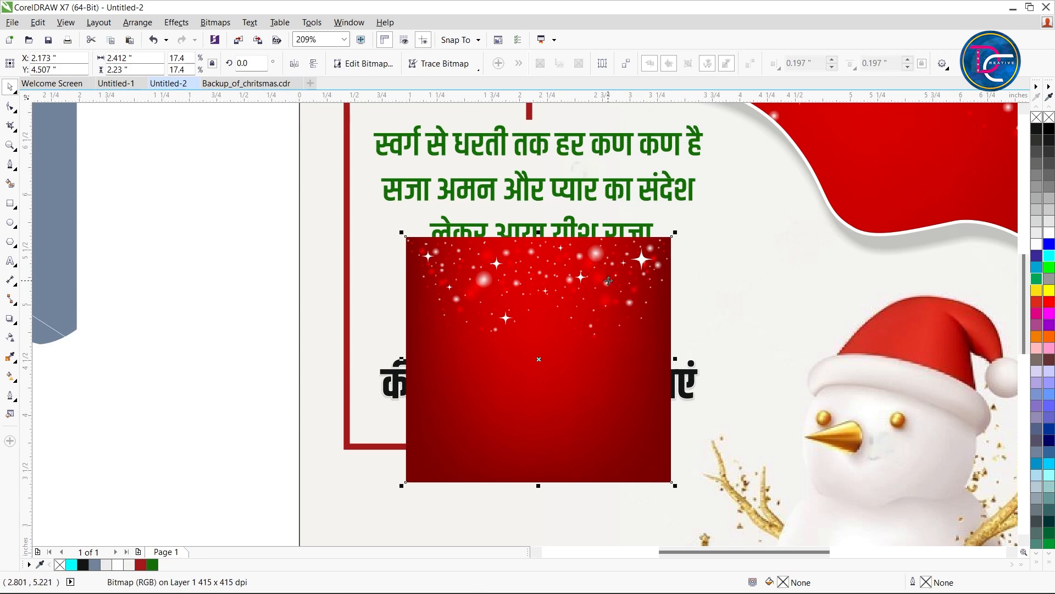
PowerClip a copy of the red image inside the की हार्दिक शुभकामनाएं line, then enlarge and shift it to cover all the letters
{"action": "left_click", "coordinate": [649, 385]}
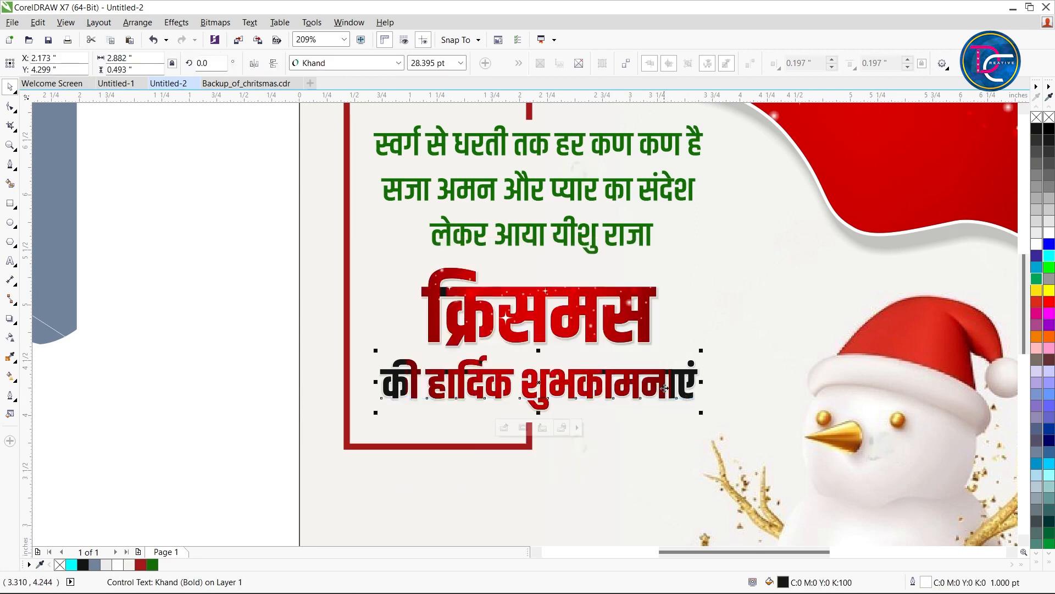
{"action": "left_click", "coordinate": [659, 384], "text": "ctrl"}
{"action": "left_click_drag", "start_coordinate": [678, 231], "coordinate": [710, 197]}
{"action": "left_click_drag", "start_coordinate": [580, 387], "coordinate": [473, 407]}
{"action": "left_click", "coordinate": [207, 313]}
Fill the क्रिसमस and की हार्दिक शुभकामनाएं lines with red behind their clipped images
{"action": "left_click", "coordinate": [590, 369]}
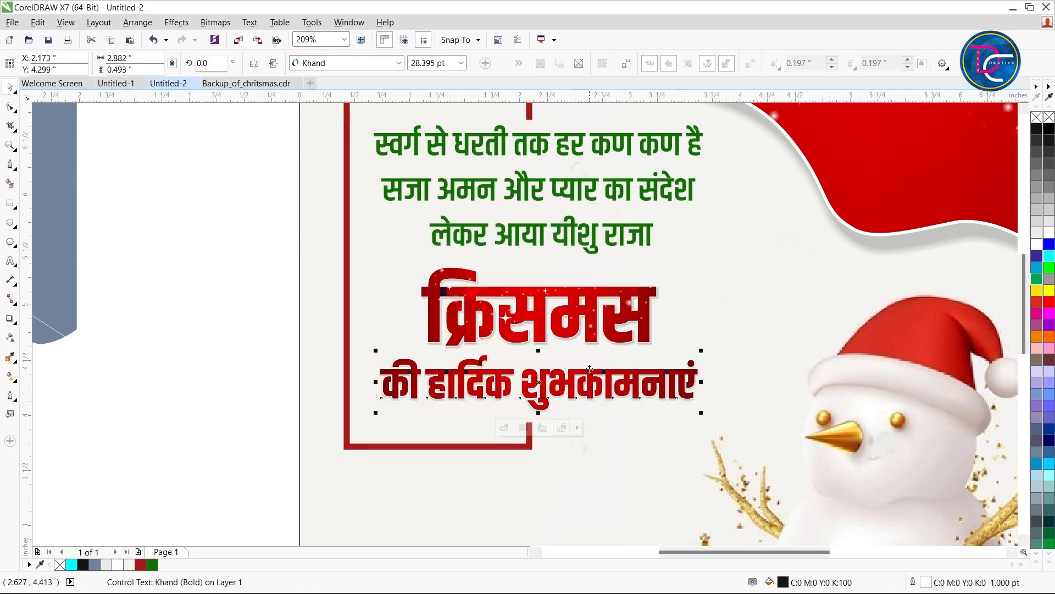
{"action": "left_click", "coordinate": [599, 315], "text": "shift"}
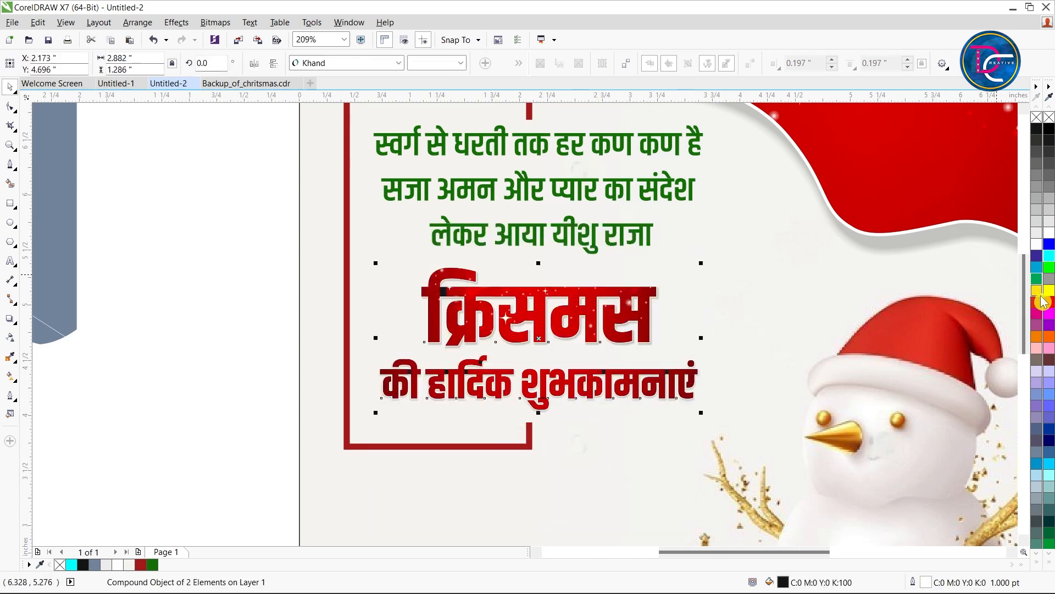
{"action": "left_click", "coordinate": [226, 290]}
{"action": "scroll", "coordinate": [470, 350], "scroll_direction": "up", "scroll_amount": 3}
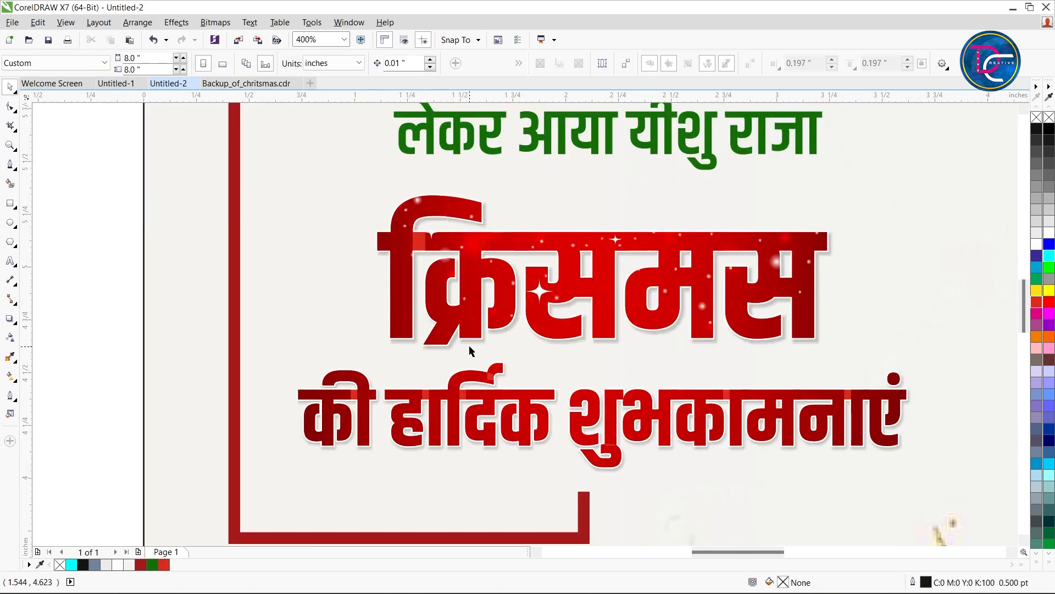
{"action": "scroll", "coordinate": [367, 341], "scroll_direction": "down", "scroll_amount": 6}
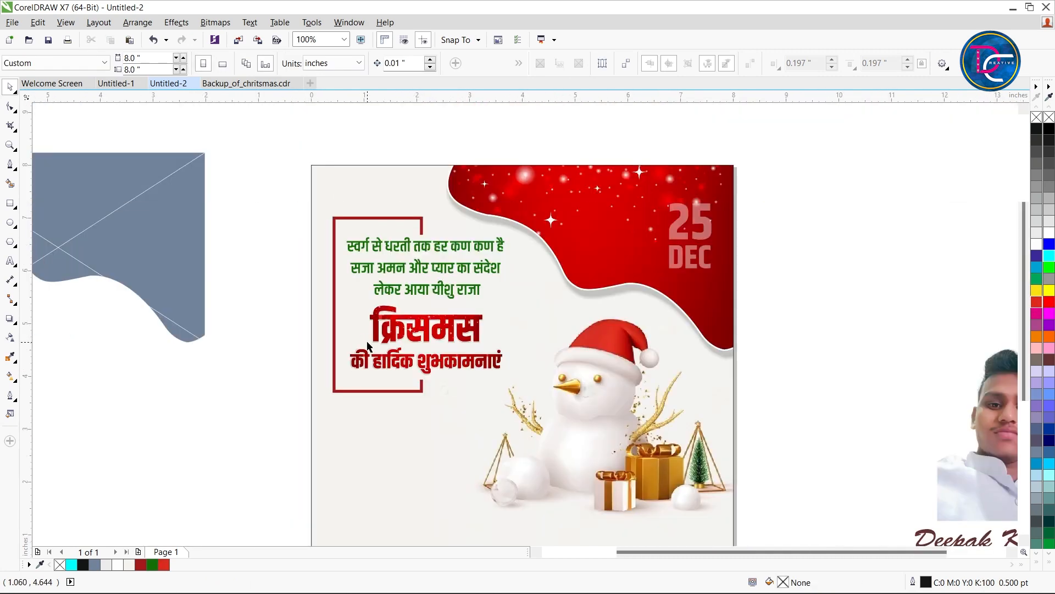
Place the portrait photo in the page's lower-left corner and PowerClip it inside the page background rectangle
{"action": "scroll", "coordinate": [367, 345], "scroll_direction": "down", "scroll_amount": 2}
{"action": "key", "text": "z"}
{"action": "left_click_drag", "start_coordinate": [337, 236], "coordinate": [565, 477]}
{"action": "key", "text": "space"}
{"action": "left_click_drag", "start_coordinate": [953, 382], "coordinate": [372, 487]}
{"action": "key", "text": "alt+c"}
{"action": "key", "text": "w"}
{"action": "key", "text": "p"}
{"action": "left_click", "coordinate": [477, 479]}
{"action": "left_click", "coordinate": [376, 478], "text": "alt"}
Move the spaced DEEPCREATIVE text onto the page's bottom edge, beneath the snowman and beside the portrait
{"action": "scroll", "coordinate": [368, 486], "scroll_direction": "down", "scroll_amount": 1}
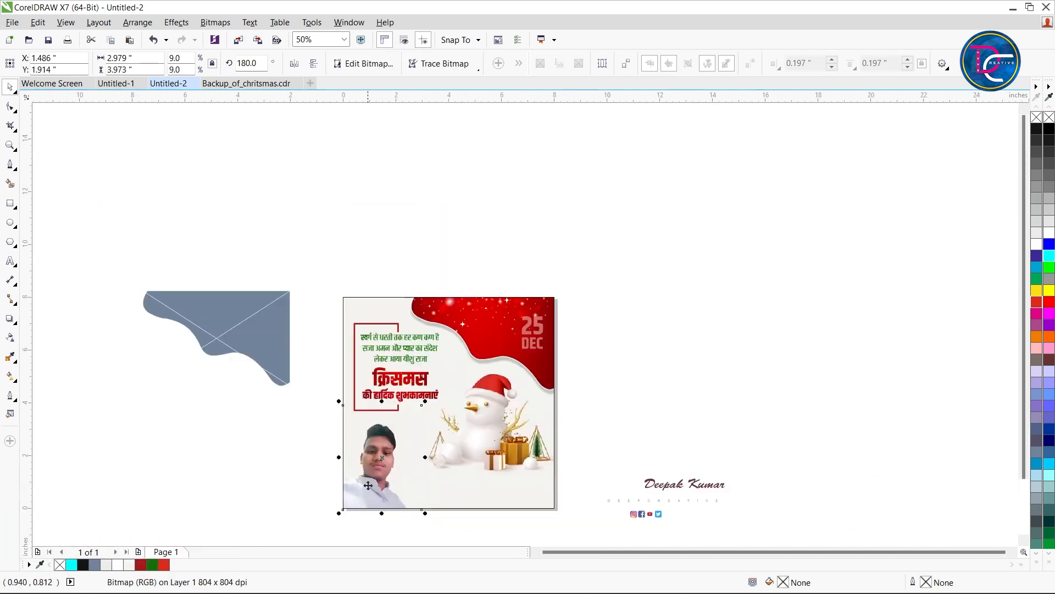
{"action": "key", "text": "z"}
{"action": "left_click_drag", "start_coordinate": [290, 315], "coordinate": [750, 479]}
{"action": "key", "text": "space"}
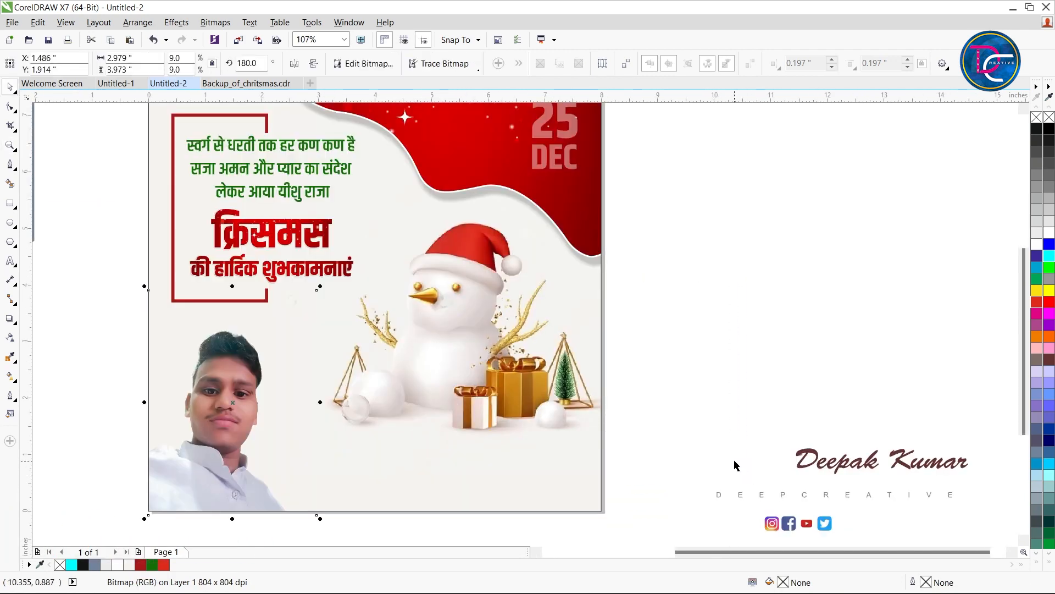
{"action": "left_click", "coordinate": [855, 467]}
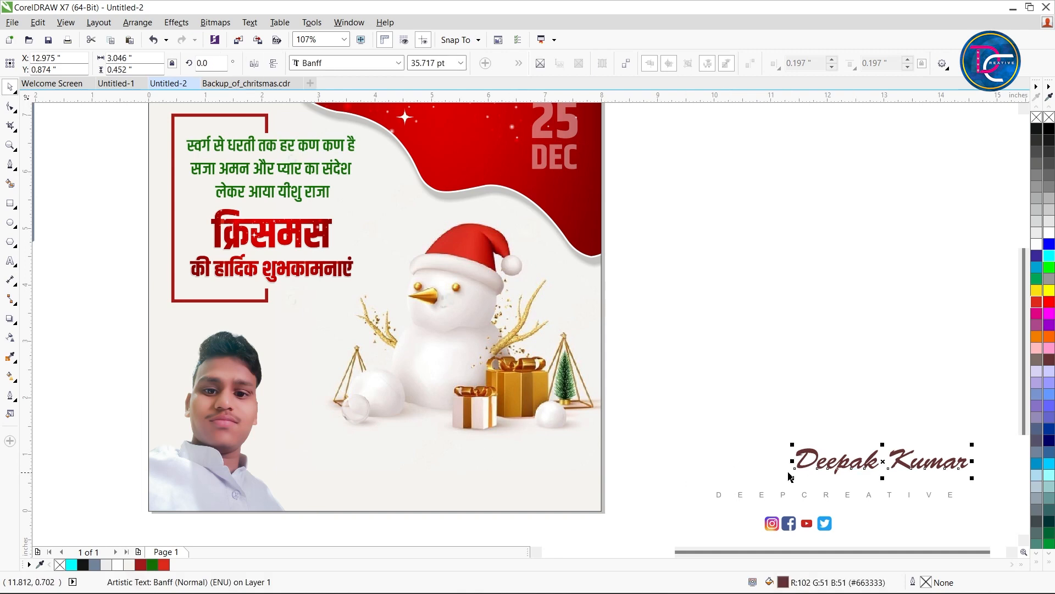
{"action": "left_click", "coordinate": [632, 433]}
{"action": "left_click_drag", "start_coordinate": [809, 501], "coordinate": [426, 503]}
{"action": "left_click", "coordinate": [687, 473]}
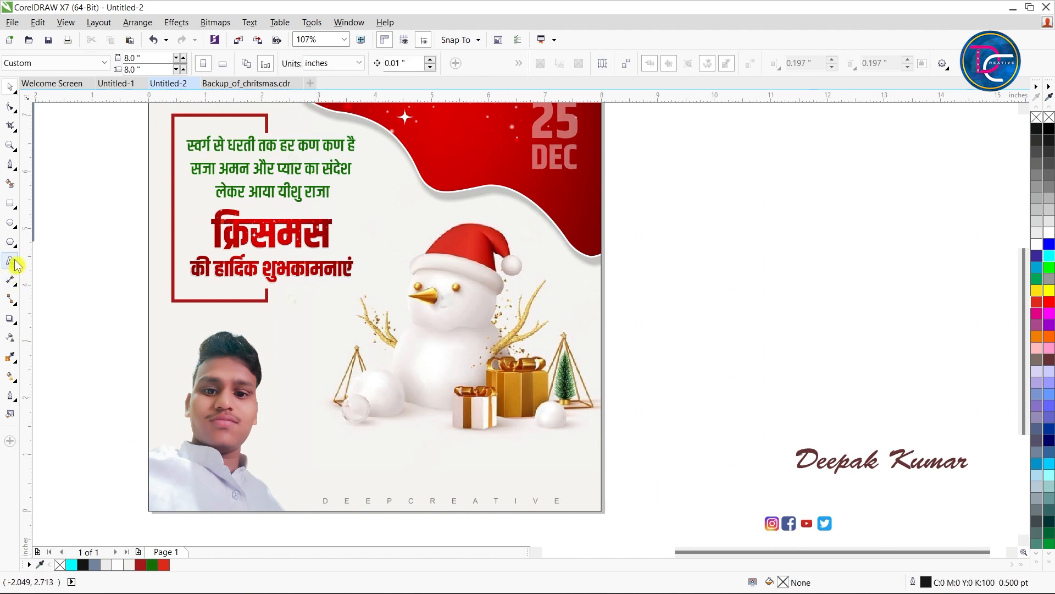
Draw a rectangle about 4.818 × 0.719 in below the snowman and round its corners to about 0.068 in
{"action": "left_click", "coordinate": [10, 203]}
{"action": "left_click_drag", "start_coordinate": [355, 442], "coordinate": [629, 483]}
{"action": "left_click", "coordinate": [6, 87]}
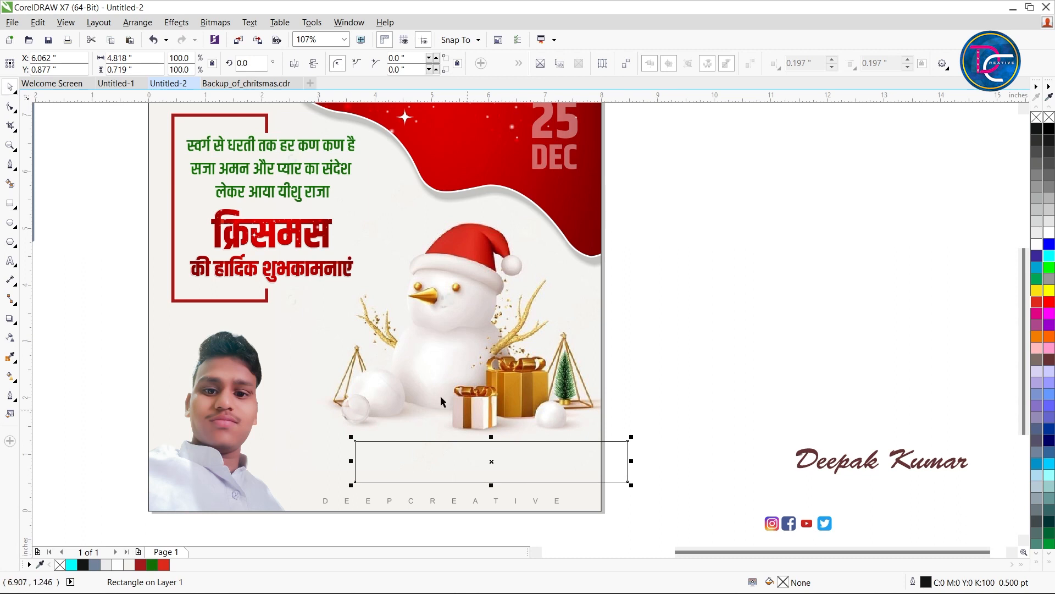
{"action": "left_click", "coordinate": [9, 106]}
{"action": "left_click_drag", "start_coordinate": [354, 442], "coordinate": [358, 451]}
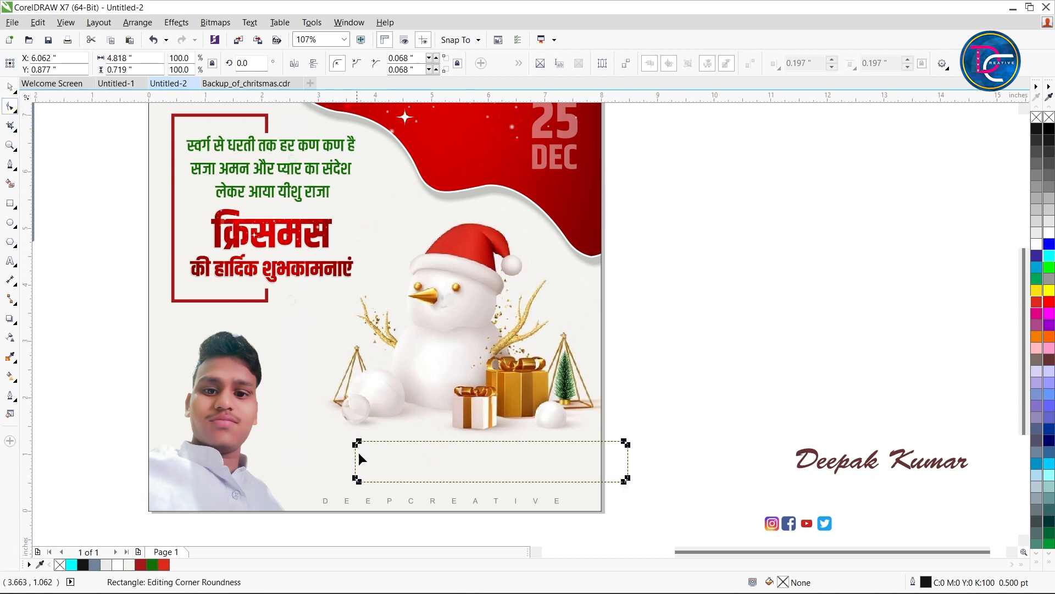
Skew the rounded rectangle into a parallelogram and place a flatter copy, about 5.121 × 0.457 in, lower across the portrait's base
{"action": "key", "text": "space"}
{"action": "left_click", "coordinate": [521, 462]}
{"action": "left_click_drag", "start_coordinate": [498, 446], "coordinate": [410, 476]}
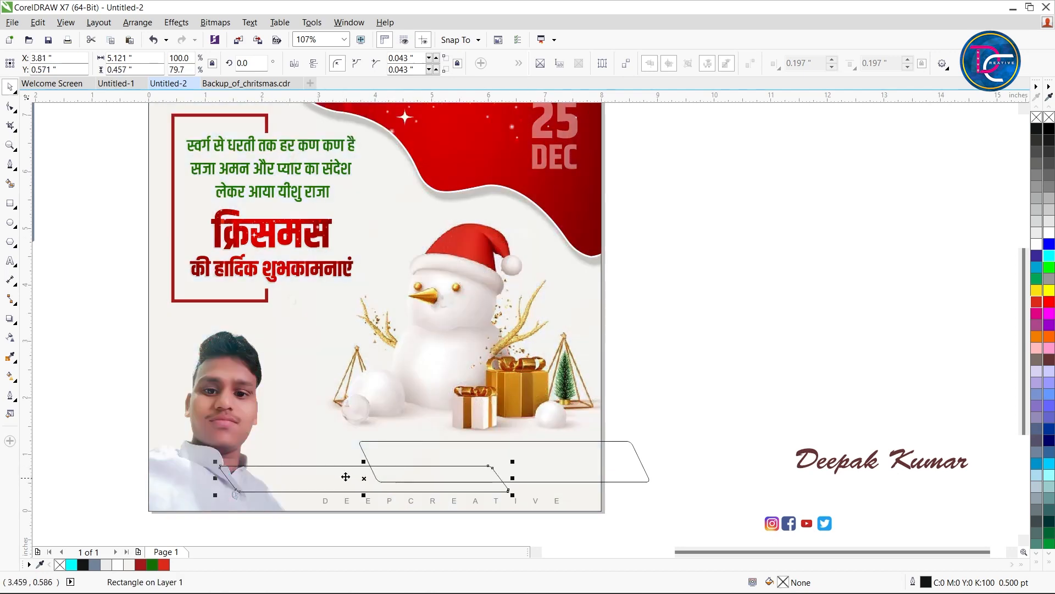
Shift the upper parallelogram slightly down and fill the lower one with the document's green, without an outline
{"action": "left_click_drag", "start_coordinate": [627, 455], "coordinate": [625, 459]}
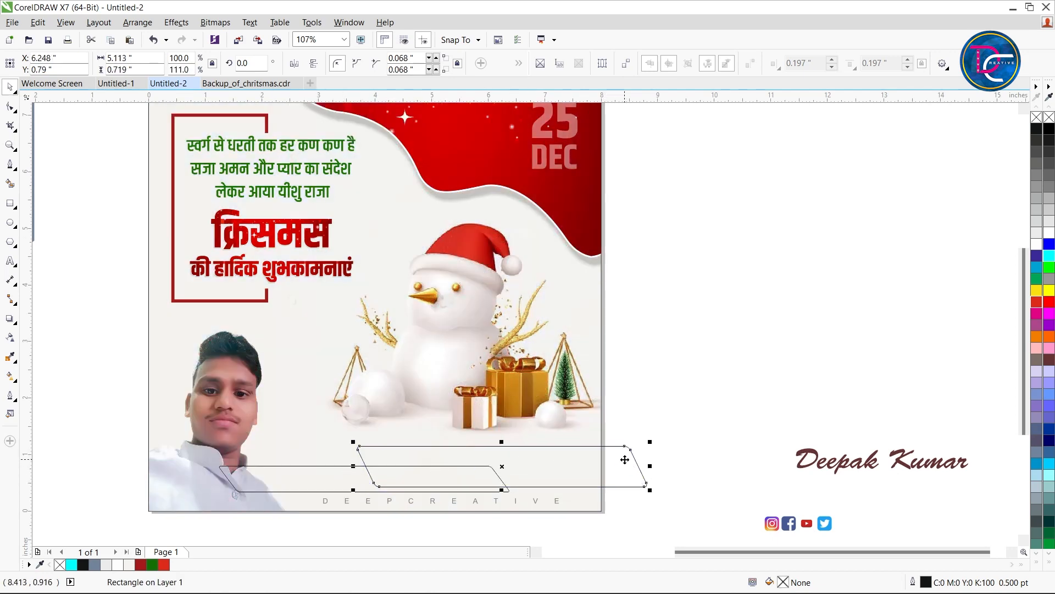
{"action": "left_click", "coordinate": [335, 481]}
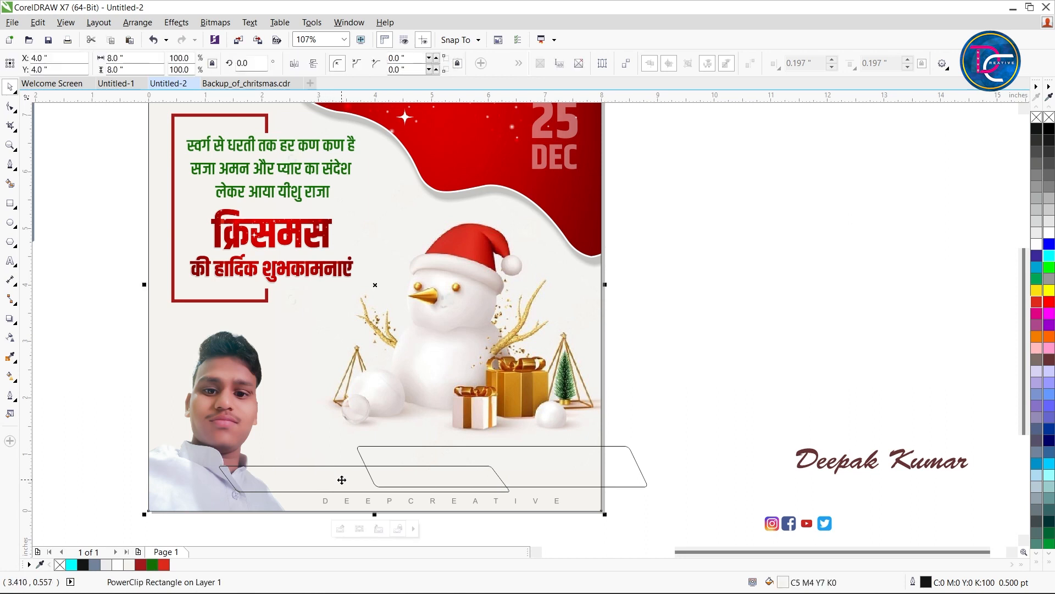
{"action": "left_click", "coordinate": [339, 484], "text": "ctrl"}
{"action": "left_click", "coordinate": [156, 564]}
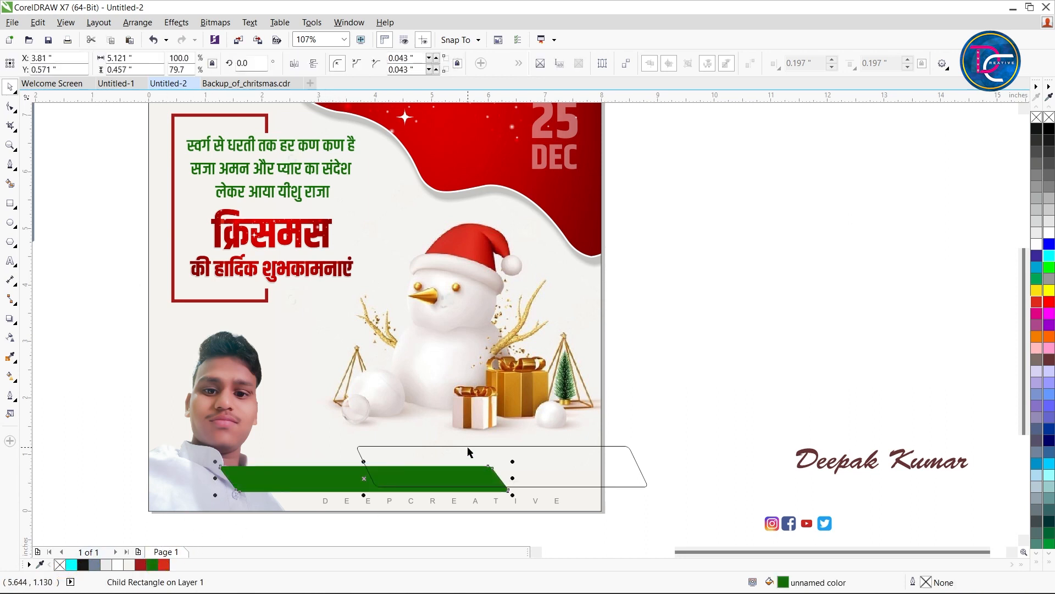
Fill the upper parallelogram with blue C96 M60 Y2 K6 and remove its outline
{"action": "left_click", "coordinate": [587, 467]}
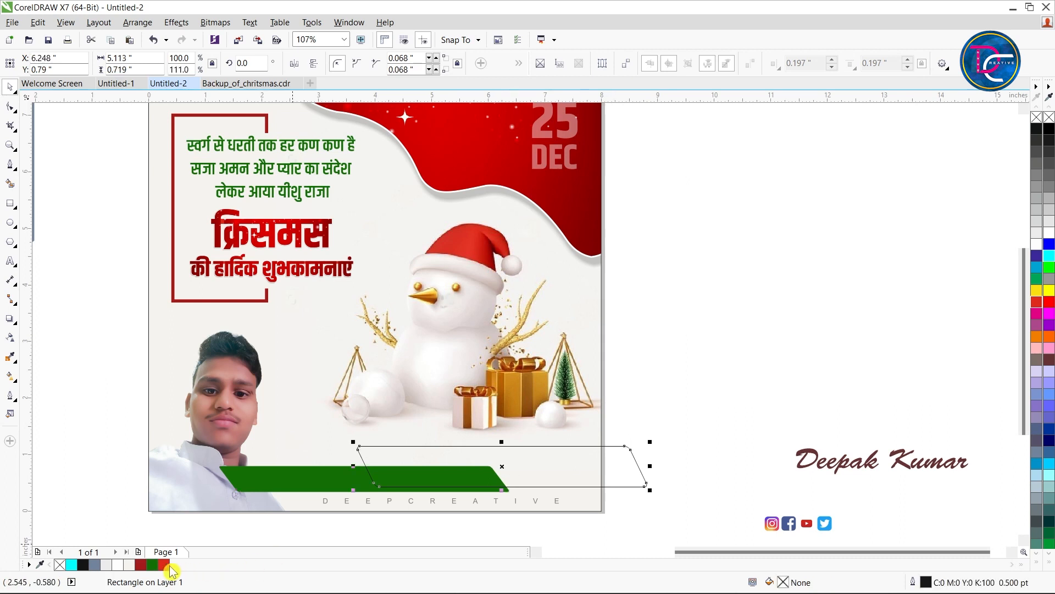
{"action": "left_click", "coordinate": [163, 567]}
{"action": "left_click", "coordinate": [1038, 267]}
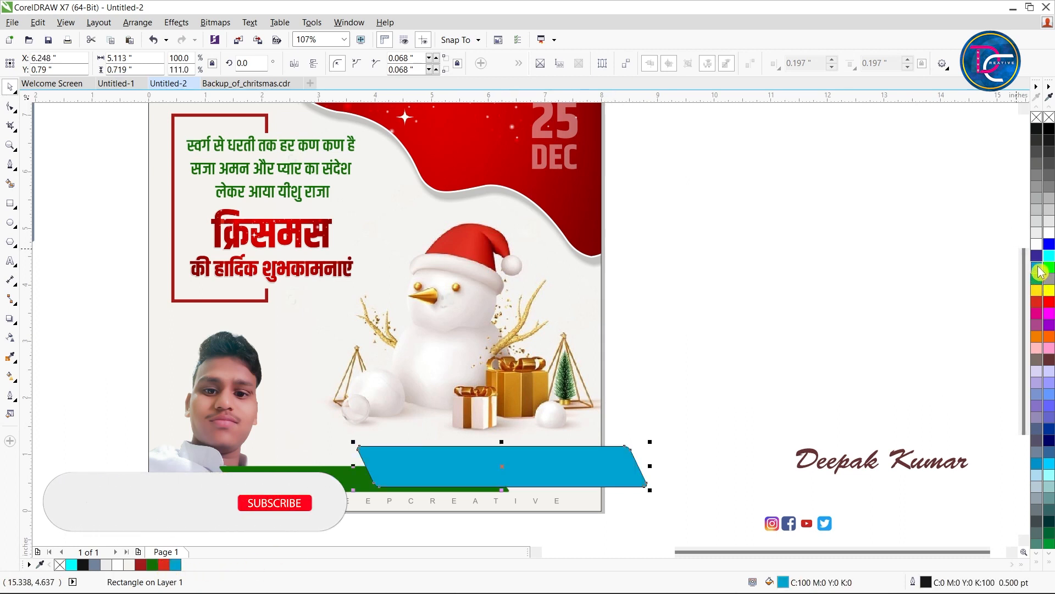
{"action": "left_click_drag", "start_coordinate": [1038, 266], "coordinate": [1024, 301]}
{"action": "left_click", "coordinate": [752, 376]}
{"action": "left_click", "coordinate": [619, 461]}
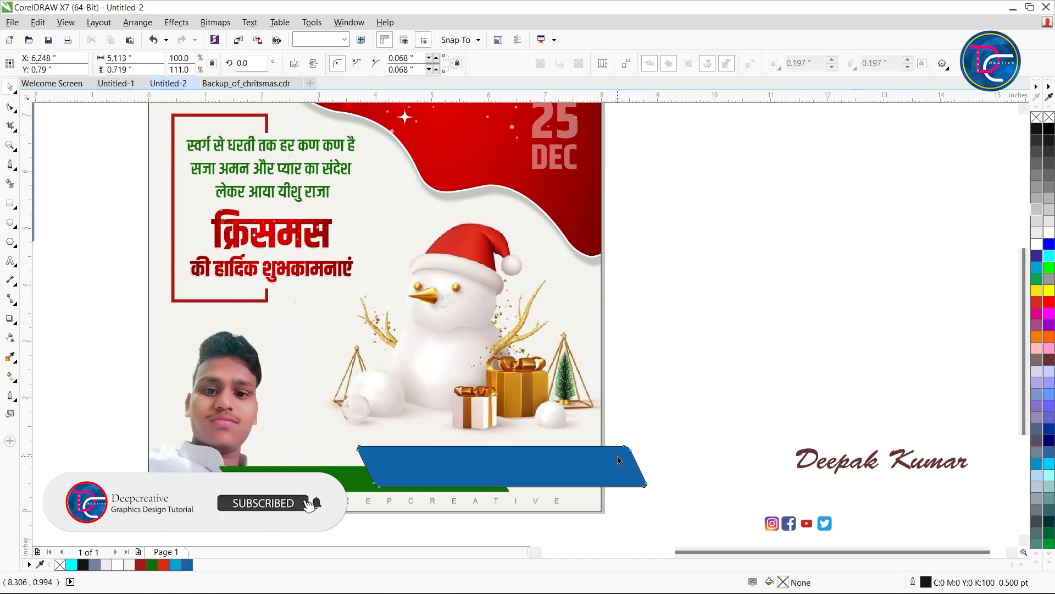
{"action": "right_click", "coordinate": [1036, 117]}
PowerClip the blue parallelogram inside the page background rectangle so its overhang is cropped at the page edge
{"action": "key", "text": "alt+c"}
{"action": "key", "text": "w"}
{"action": "key", "text": "p"}
{"action": "left_click", "coordinate": [587, 417]}
{"action": "left_click", "coordinate": [729, 350]}
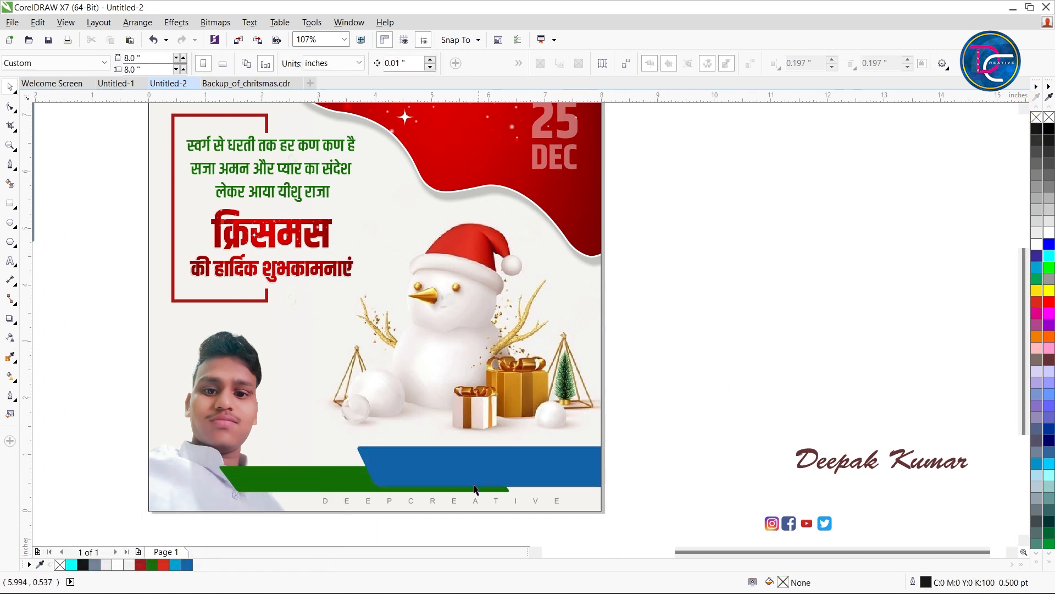
Nudge the green parallelogram up to Y 0.581 in and send it behind the portrait
{"action": "left_click", "coordinate": [344, 477], "text": "ctrl"}
{"action": "key", "text": "Up"}
{"action": "key", "text": "Up"}
{"action": "key", "text": "Up"}
{"action": "key", "text": "Up"}
{"action": "key", "text": "Up"}
{"action": "key", "text": "Up"}
{"action": "key", "text": "Up"}
{"action": "key", "text": "Up"}
{"action": "key", "text": "Up"}
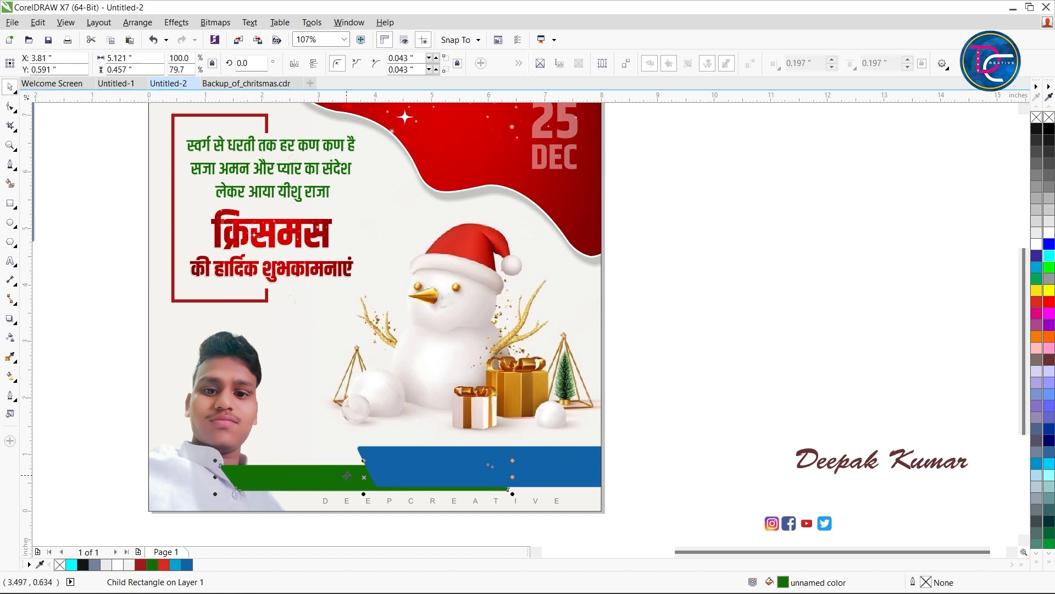
{"action": "key", "text": "Down"}
{"action": "key", "text": "Down"}
{"action": "key", "text": "Down"}
{"action": "key", "text": "Down"}
{"action": "key", "text": "Down"}
{"action": "key", "text": "Down"}
{"action": "key", "text": "Down"}
{"action": "key", "text": "Down"}
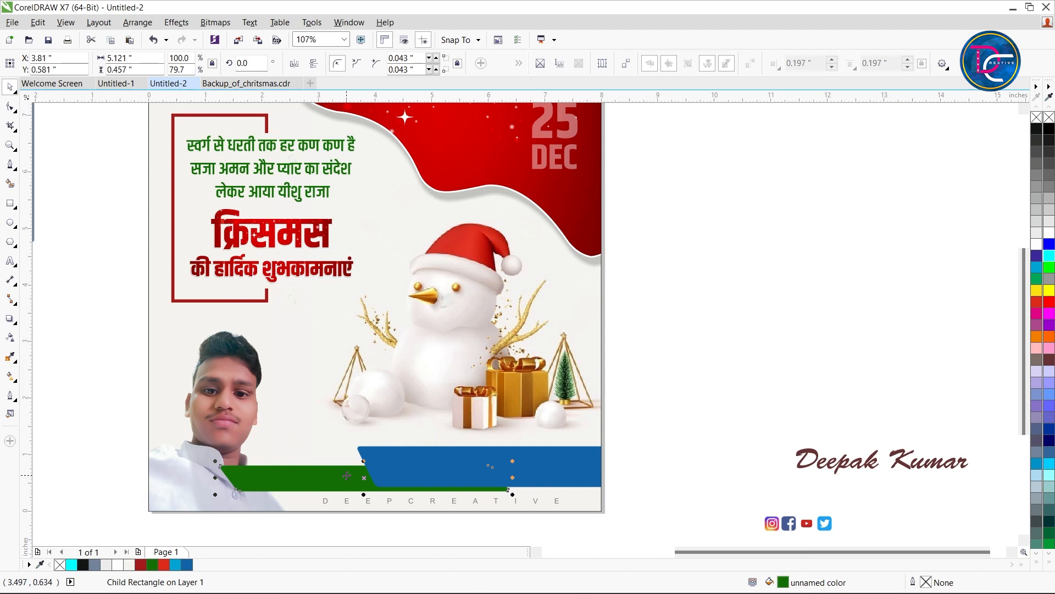
{"action": "key", "text": "ctrl+Page_Down"}
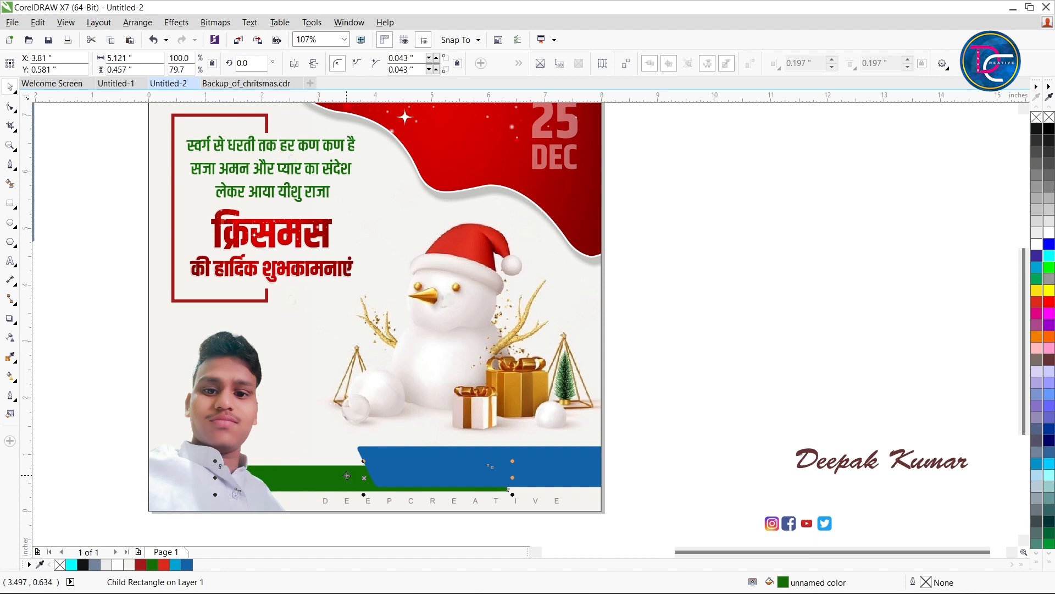
Move the clipped blue parallelogram slightly down inside the background PowerClip and finish editing its contents
{"action": "left_click", "coordinate": [639, 462]}
{"action": "double_click", "coordinate": [547, 449]}
{"action": "left_click_drag", "start_coordinate": [553, 457], "coordinate": [554, 464]}
{"action": "left_click", "coordinate": [725, 373], "text": "ctrl"}
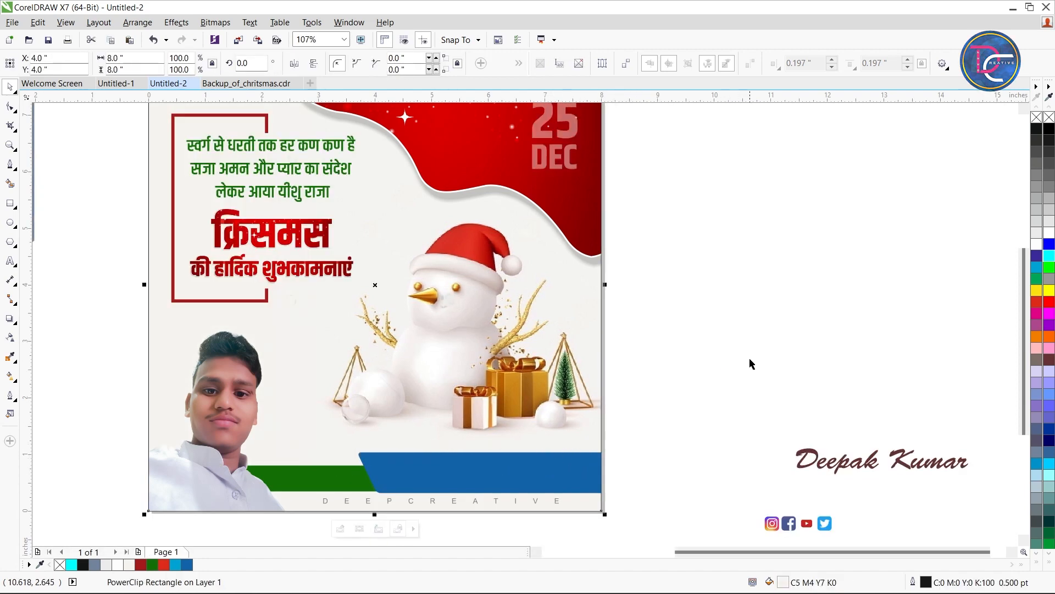
Move the person's name text onto the blue banner, colour it white and enlarge it to about 38 pt
{"action": "left_click", "coordinate": [838, 466]}
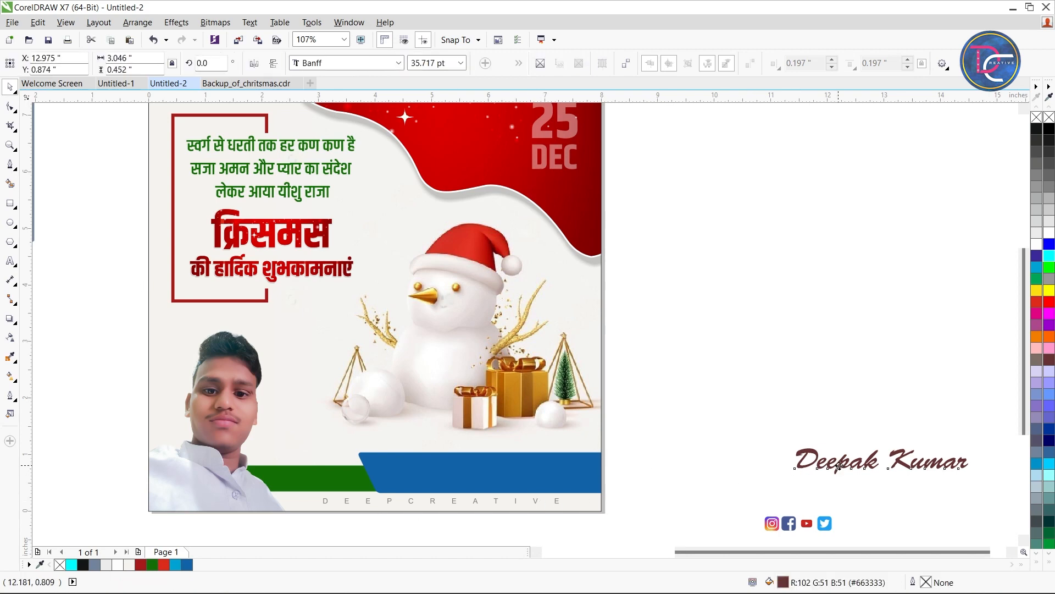
{"action": "left_click_drag", "start_coordinate": [838, 466], "coordinate": [475, 474]}
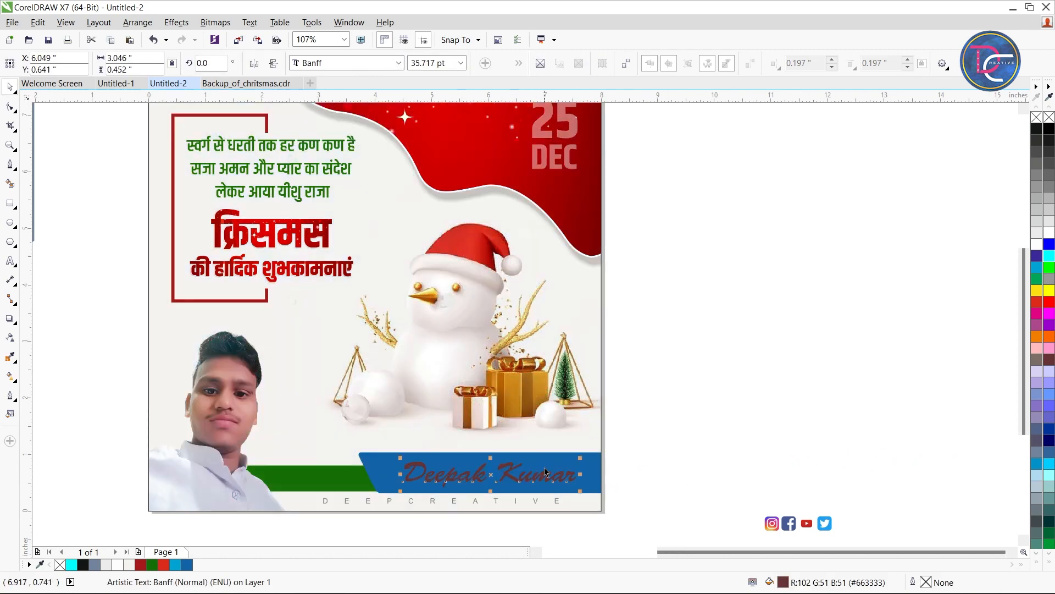
{"action": "left_click", "coordinate": [1049, 233]}
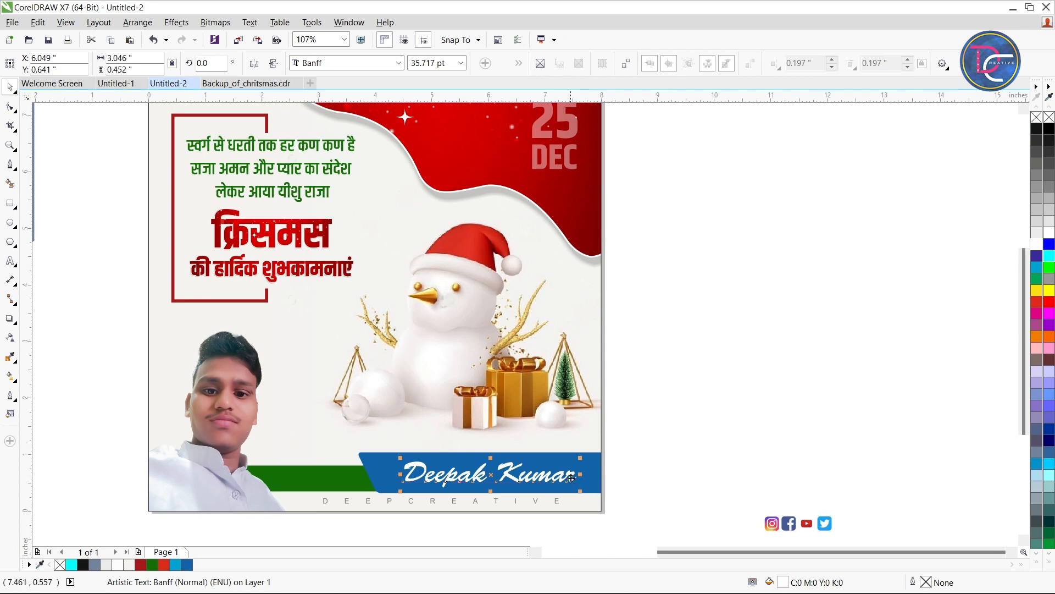
{"action": "left_click_drag", "start_coordinate": [572, 478], "coordinate": [558, 475]}
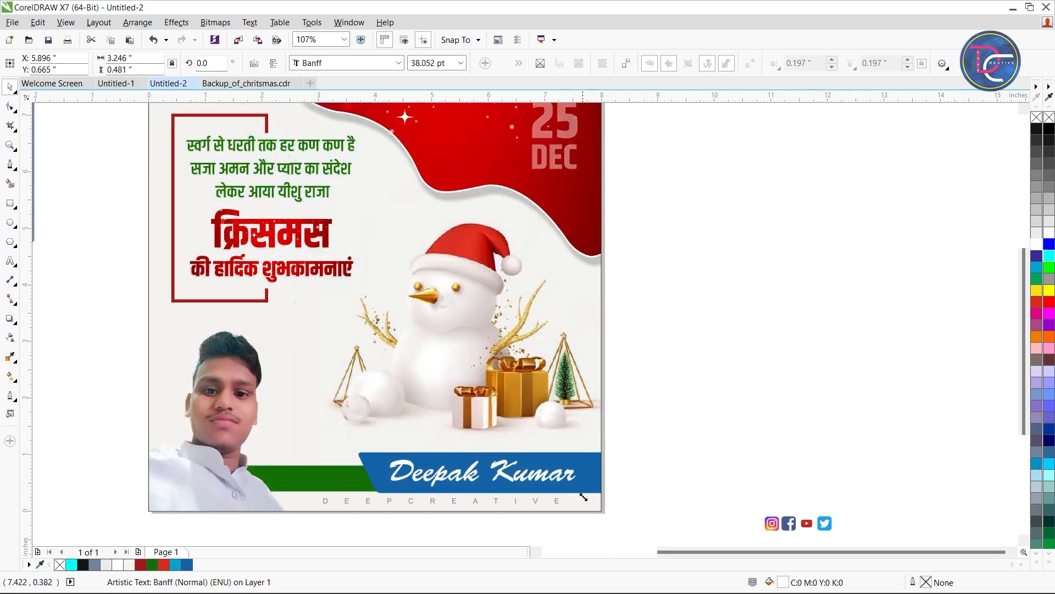
Place the group of four social media icons on the green banner between the portrait and the blue banner
{"action": "left_click_drag", "start_coordinate": [785, 521], "coordinate": [315, 476]}
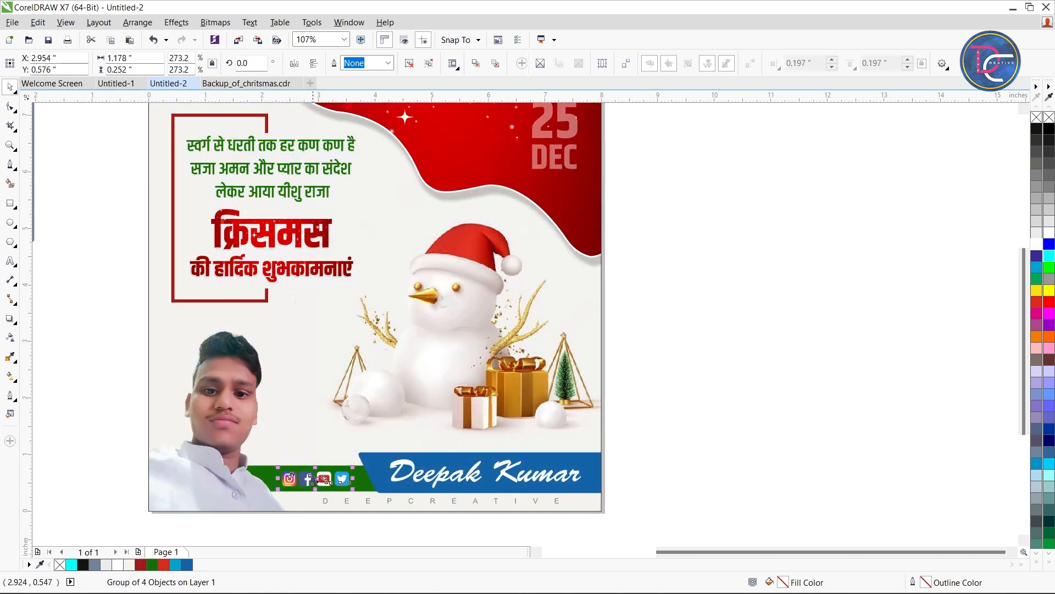
{"action": "scroll", "coordinate": [330, 471], "scroll_direction": "up", "scroll_amount": 3}
{"action": "scroll", "coordinate": [323, 471], "scroll_direction": "down", "scroll_amount": 1}
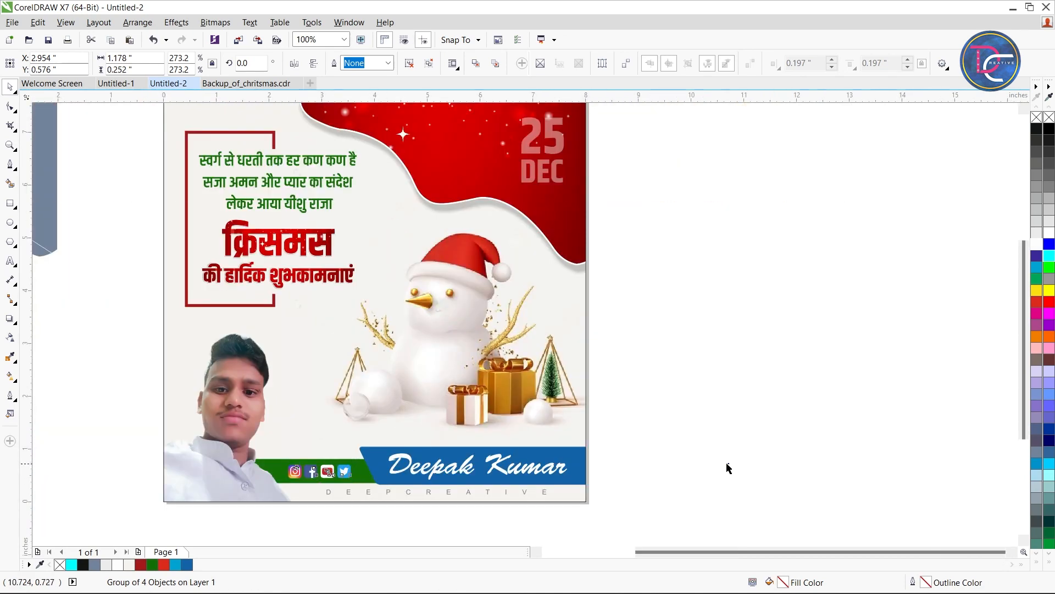
{"action": "left_click", "coordinate": [727, 462]}
Delete the leftover grey-blue wavy shape beside the page
{"action": "scroll", "coordinate": [555, 435], "scroll_direction": "down", "scroll_amount": 1}
{"action": "left_click", "coordinate": [378, 242]}
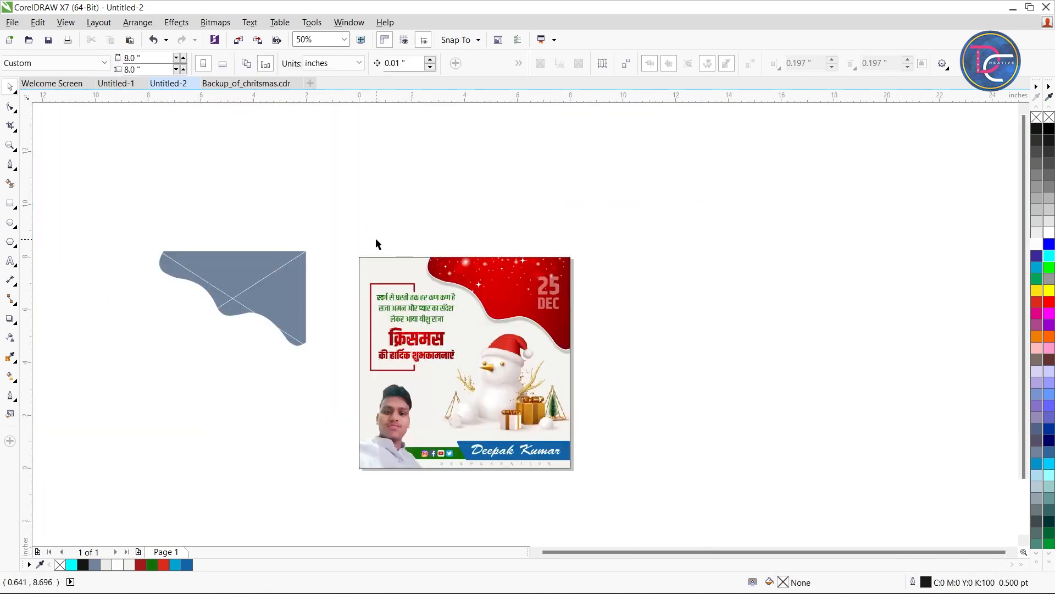
{"action": "key", "text": "z"}
{"action": "left_click_drag", "start_coordinate": [320, 214], "coordinate": [639, 497]}
{"action": "key", "text": "space"}
{"action": "left_click", "coordinate": [138, 178]}
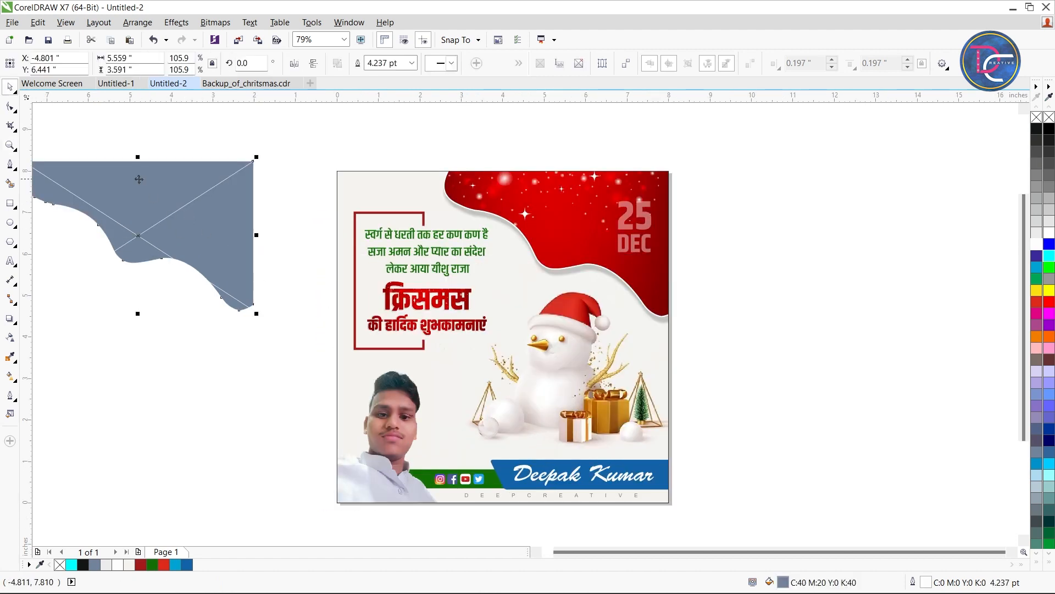
{"action": "key", "text": "Delete"}
Show the finished greeting post in Full-screen Preview
{"action": "right_click", "coordinate": [726, 192]}
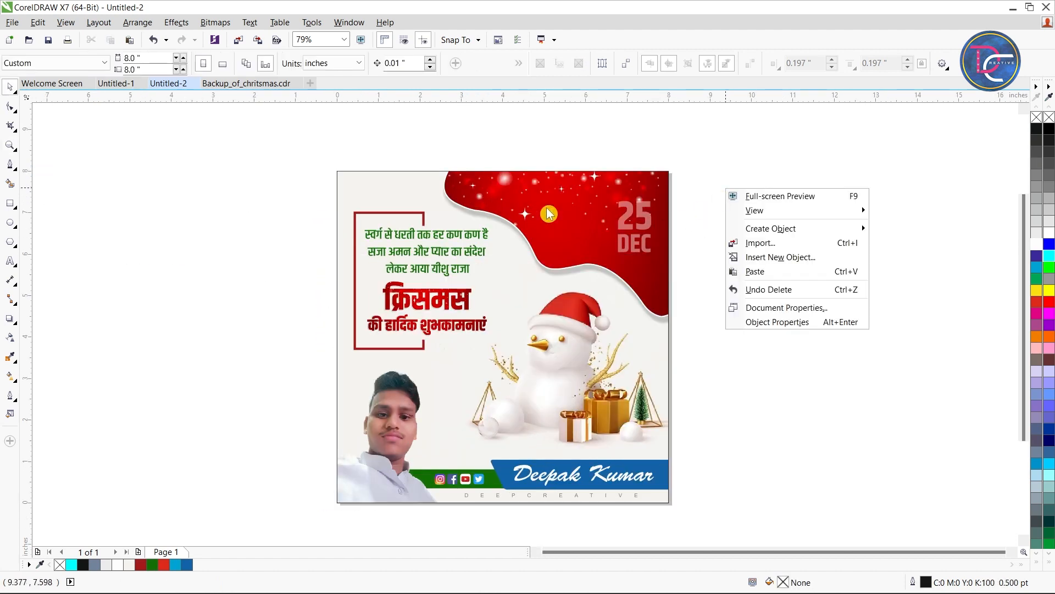
{"action": "key", "text": "Escape"}
{"action": "key", "text": "z"}
{"action": "left_click_drag", "start_coordinate": [333, 165], "coordinate": [681, 504]}
{"action": "key", "text": "space"}
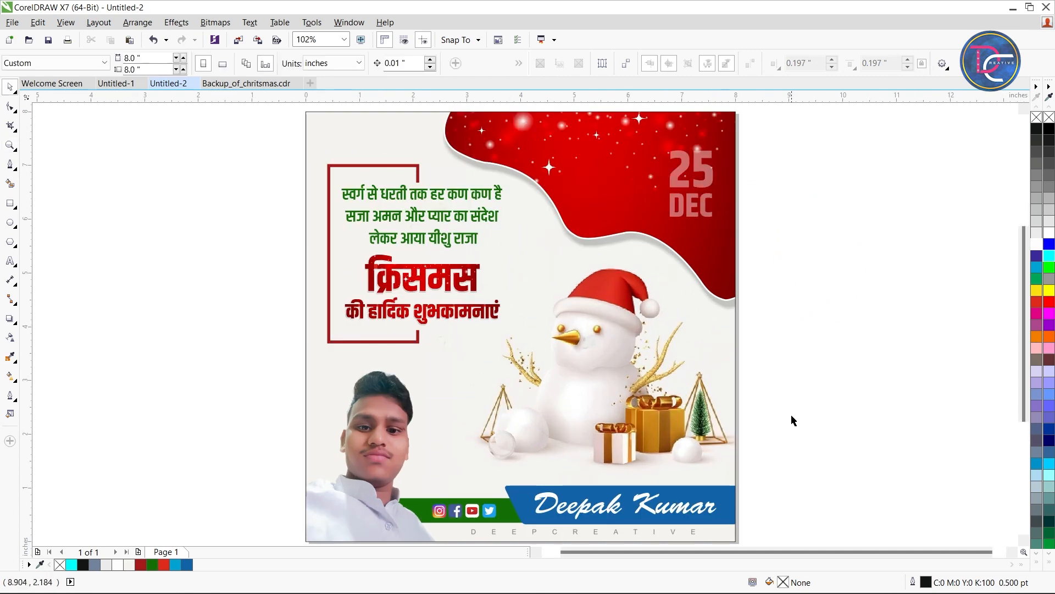
{"action": "right_click", "coordinate": [784, 259]}
{"action": "left_click", "coordinate": [860, 279]}
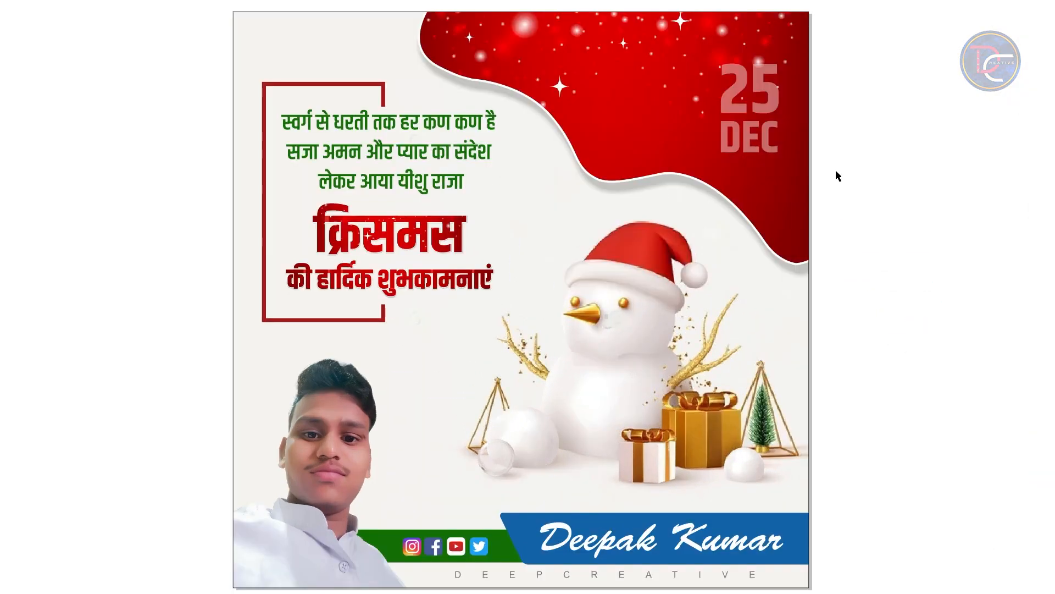